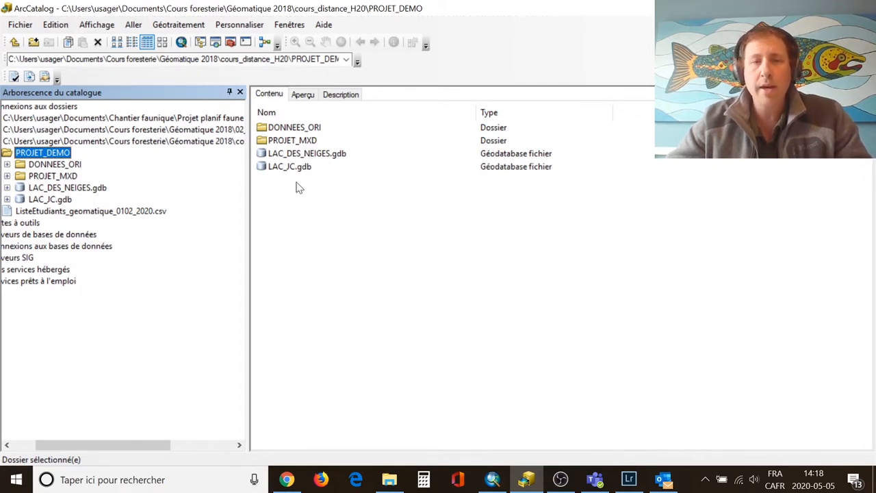
- Start a new shapefile in the PROJET_DEMO folder, named chemins, with the feature type Polyligne
right_click(297, 211)
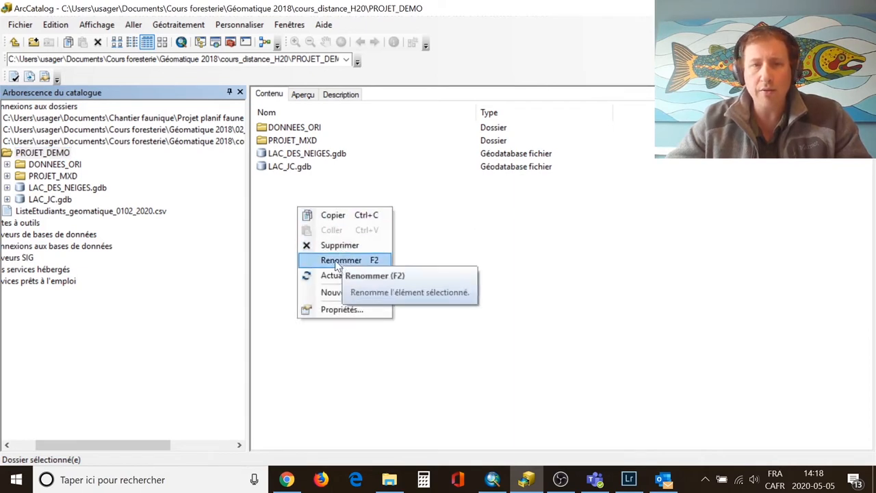
right_click(291, 209)
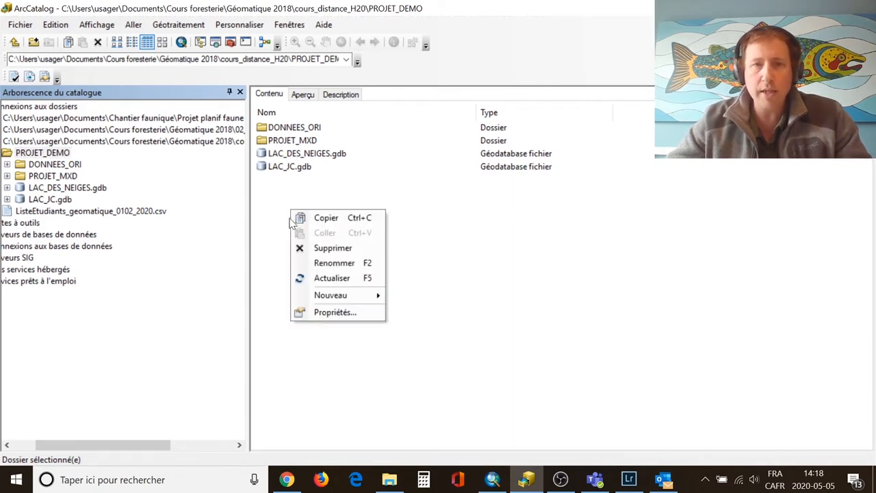
mouse_move(344, 299)
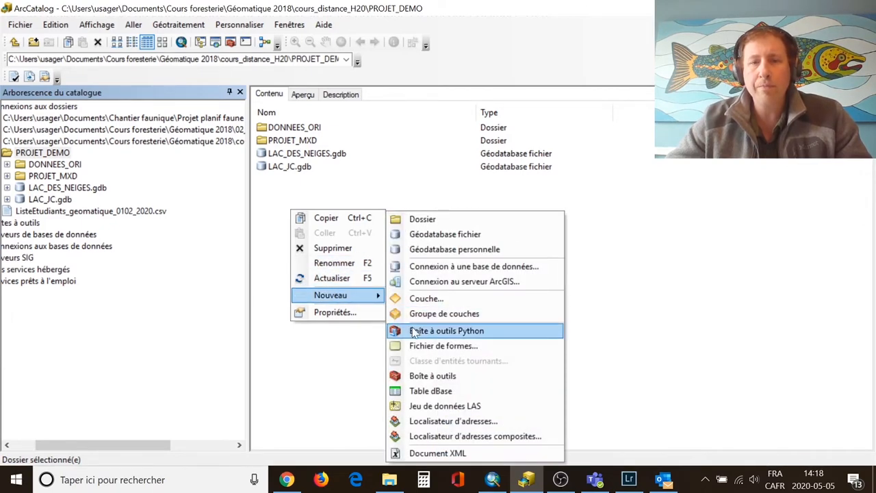
left_click(470, 346)
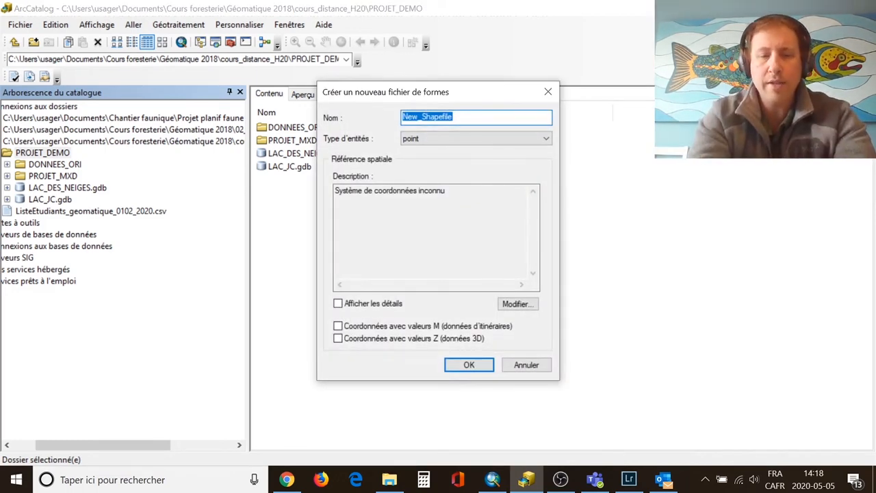
type("chemins")
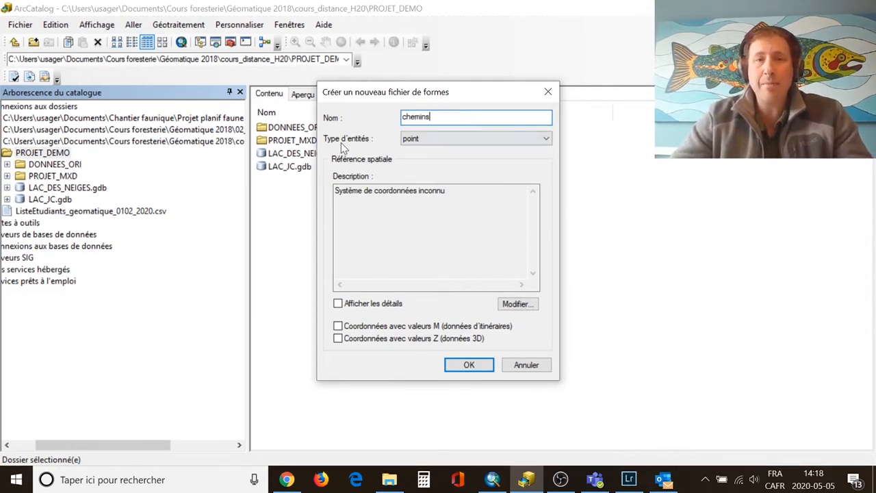
left_click(456, 140)
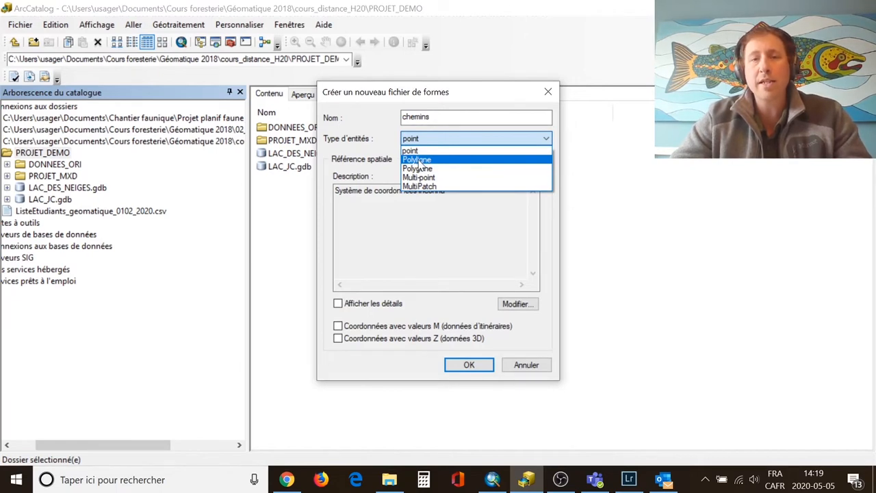
left_click(419, 160)
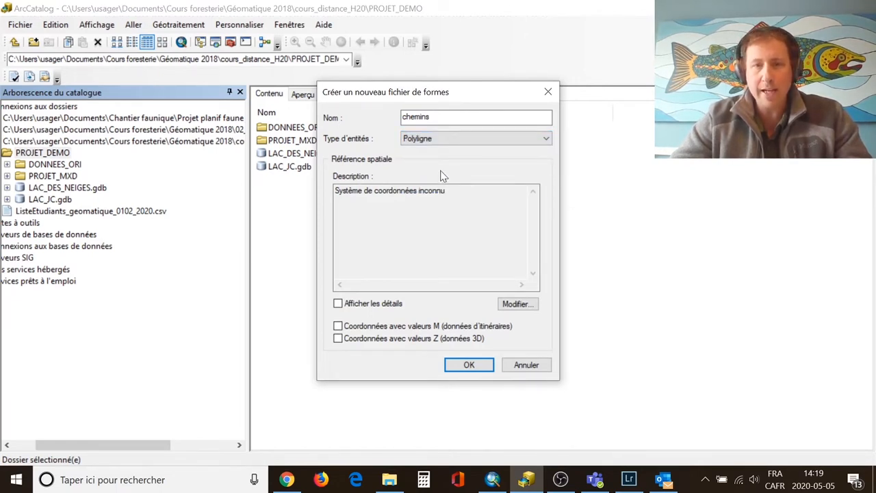
- Assign the favourite NAD 1983 MTM 7 coordinate system to the chemins shapefile and create it
left_click(518, 304)
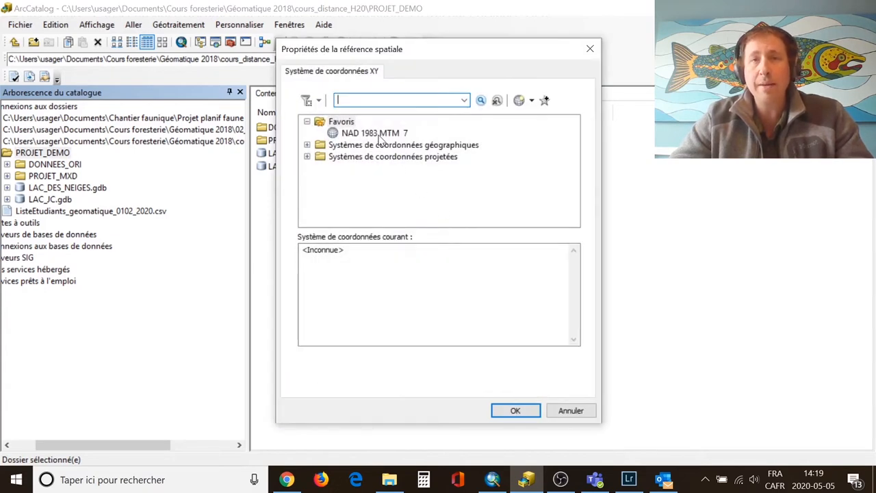
left_click(376, 134)
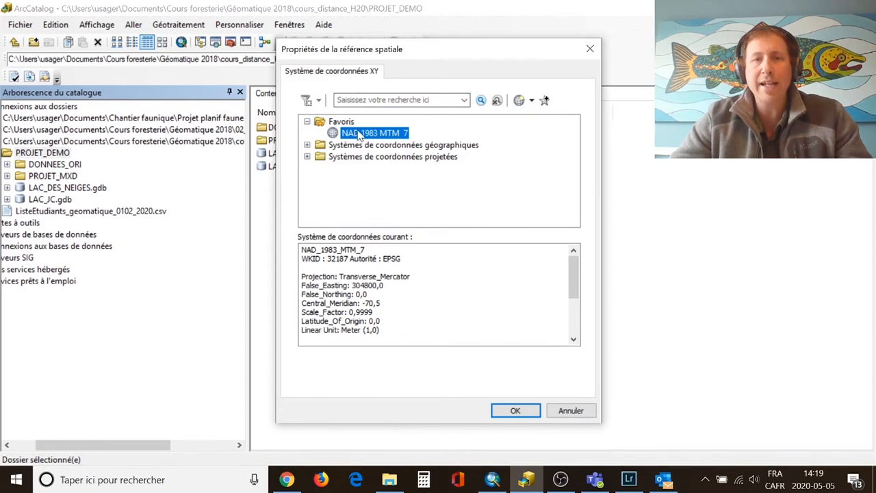
left_click(515, 409)
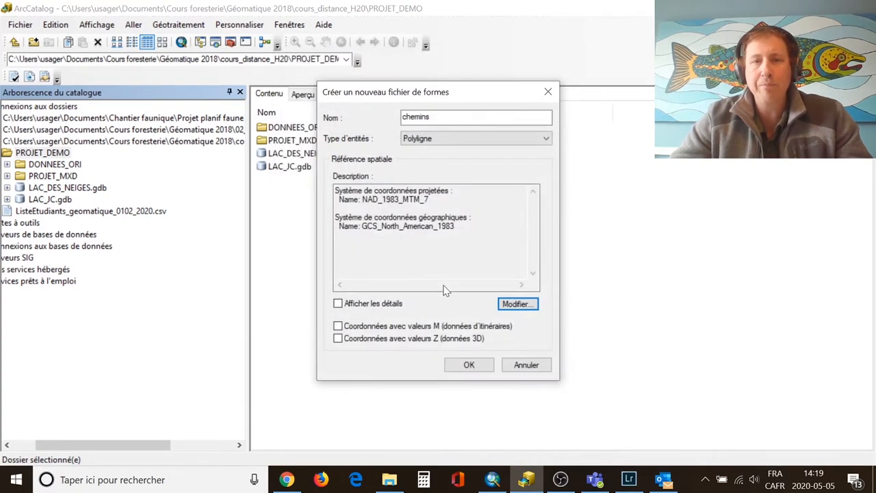
left_click(469, 365)
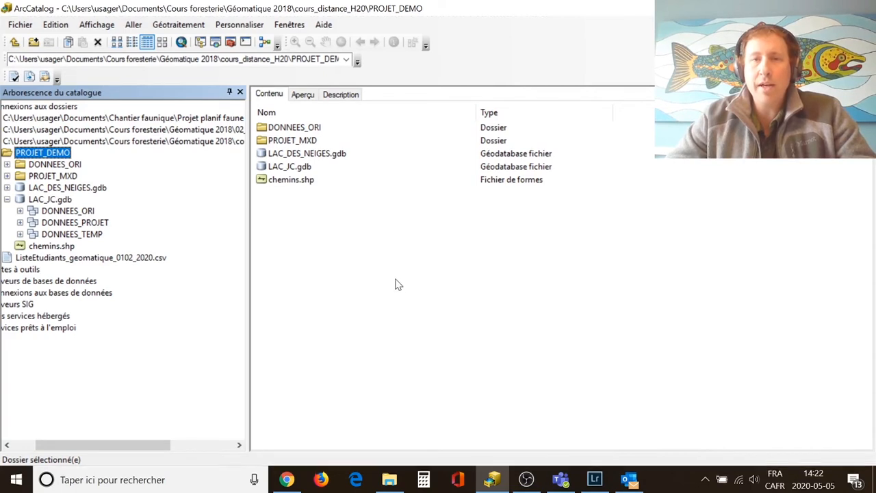
- Start a new feature class named Chalets in the DONNEES_PROJET dataset of LAC_JC.gdb
double_click(281, 168)
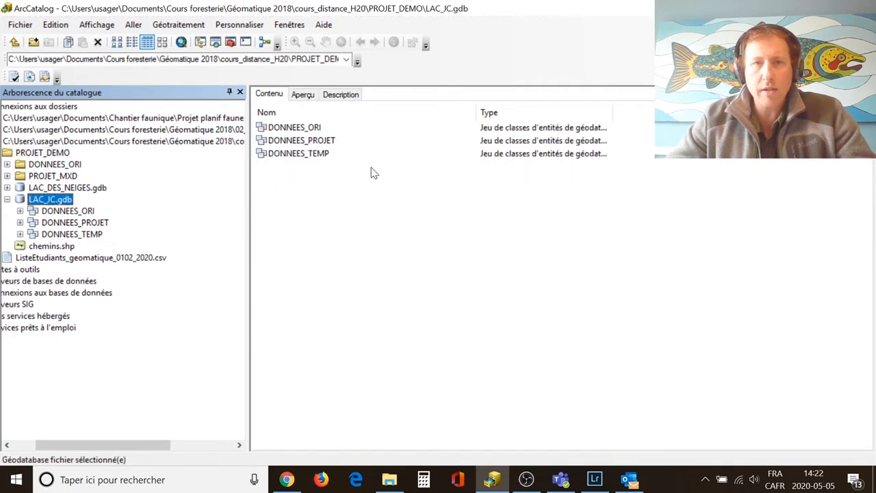
double_click(298, 140)
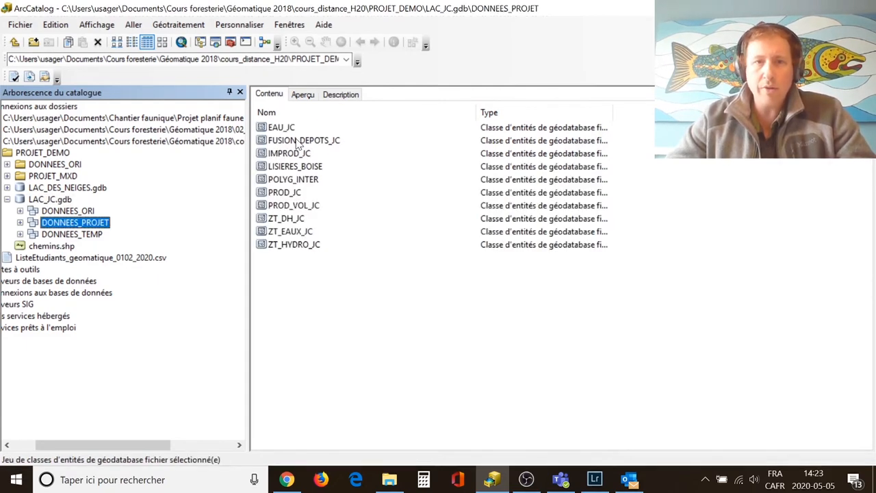
right_click(314, 290)
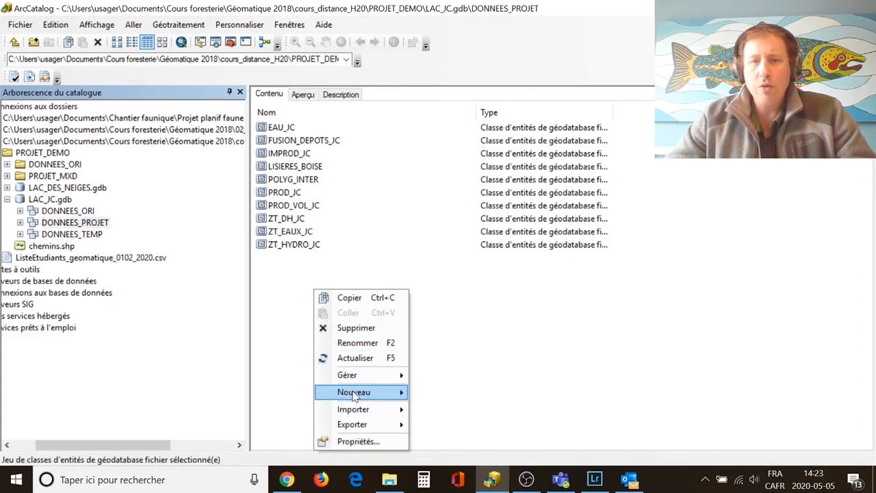
mouse_move(360, 394)
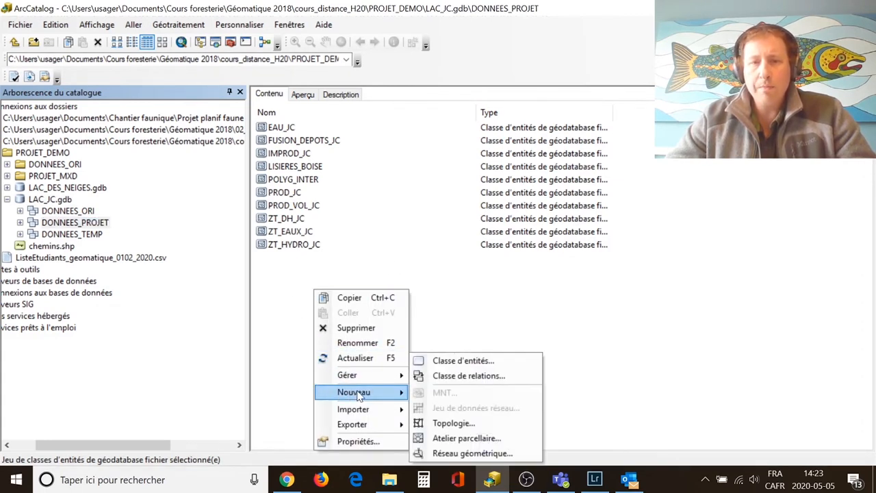
left_click(479, 368)
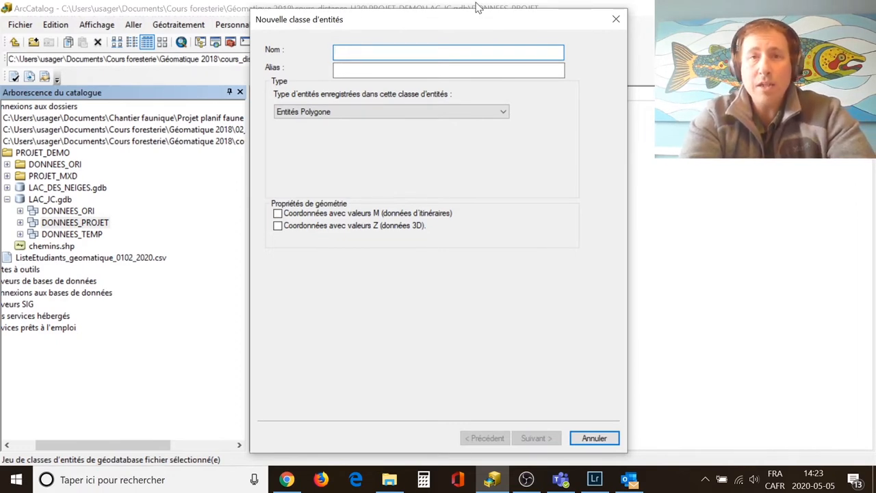
type("CHalets")
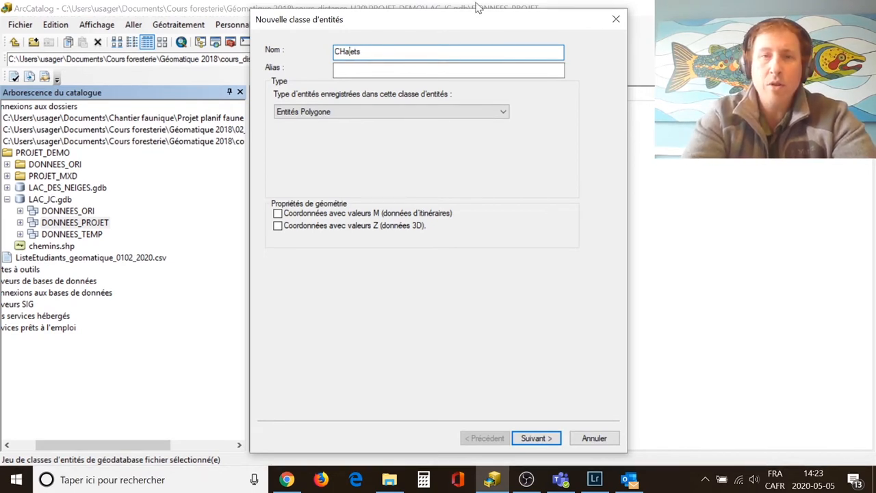
key("BackSpace")
type("h")
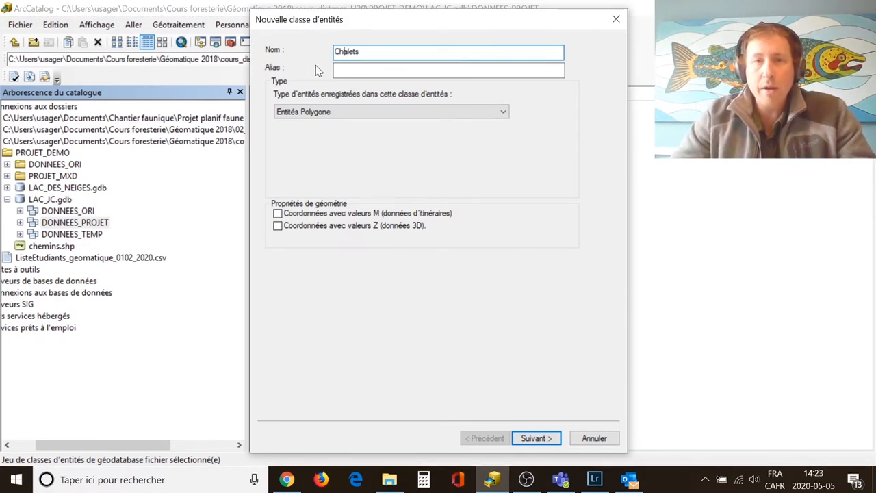
- Set the Chalets feature type to Entités Point and create the class with the default storage and fields
left_click(450, 113)
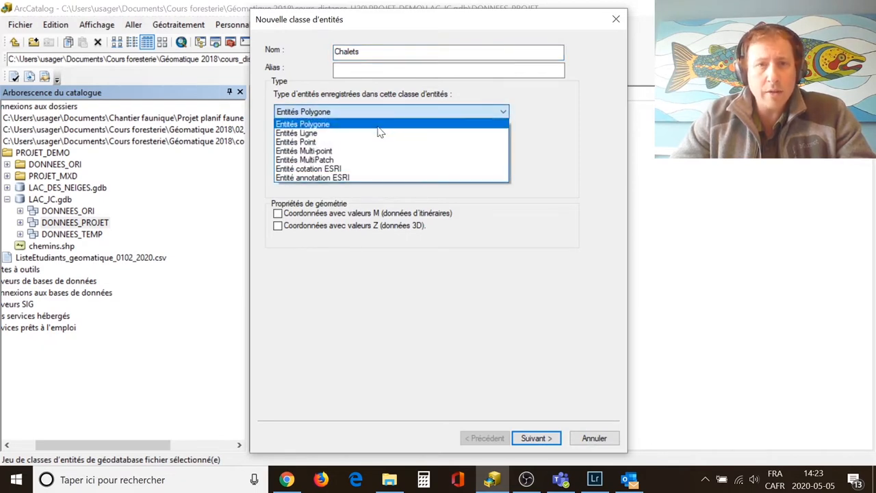
left_click(363, 142)
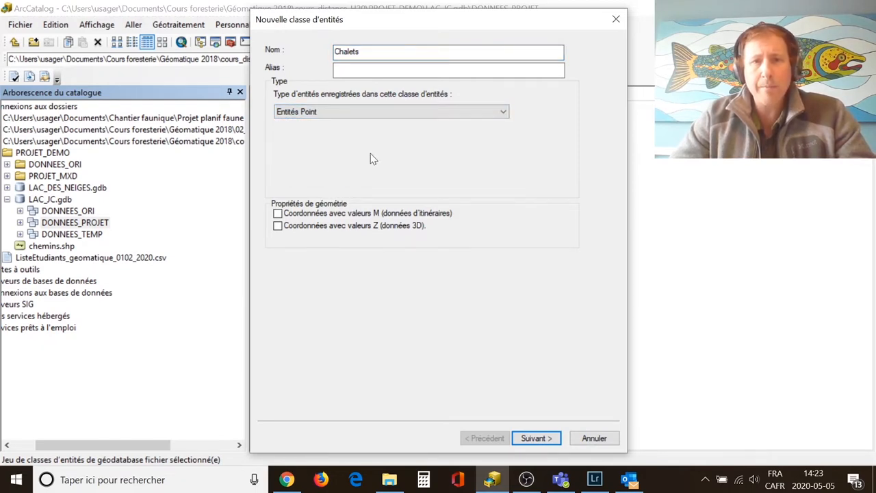
left_click(532, 439)
left_click(536, 439)
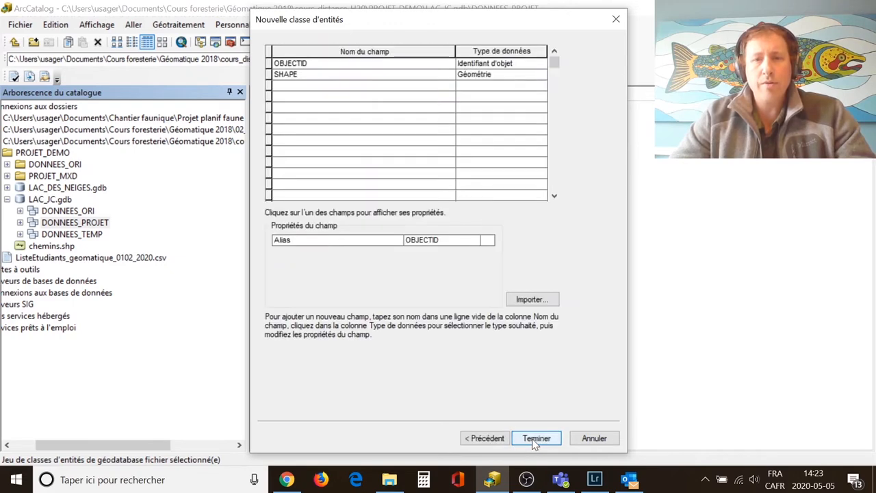
left_click(537, 439)
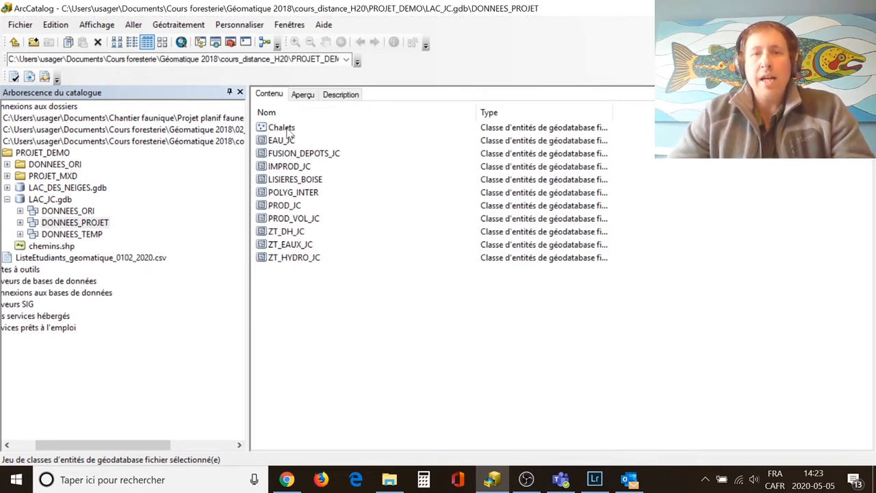
- Create a polygon feature class named aires_coupe in DONNEES_PROJET, keeping the default storage options and fields
right_click(356, 321)
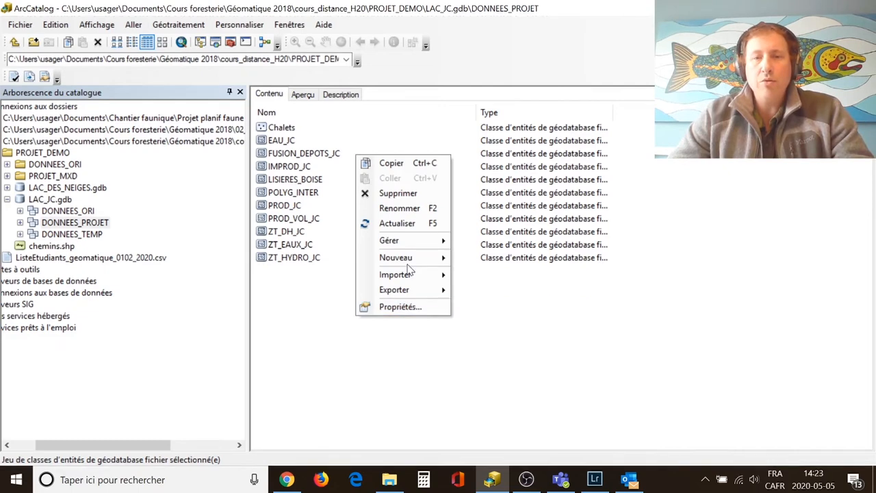
mouse_move(409, 265)
left_click(491, 260)
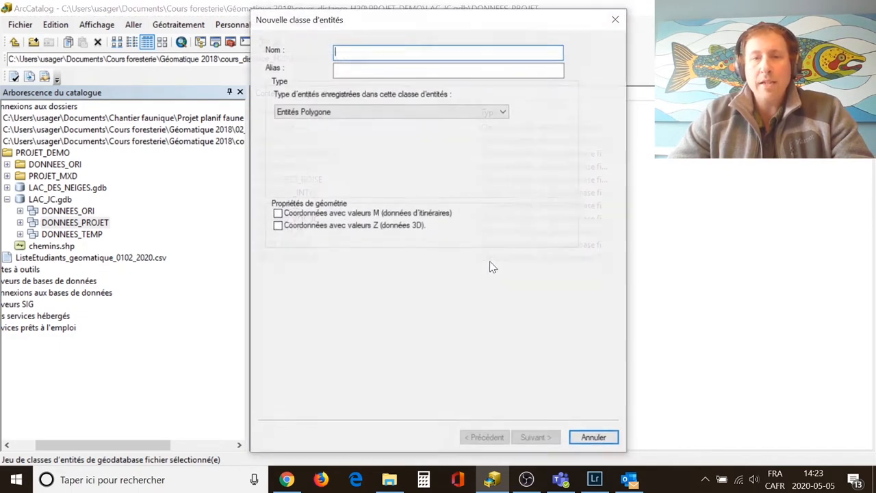
type("aires_coupe")
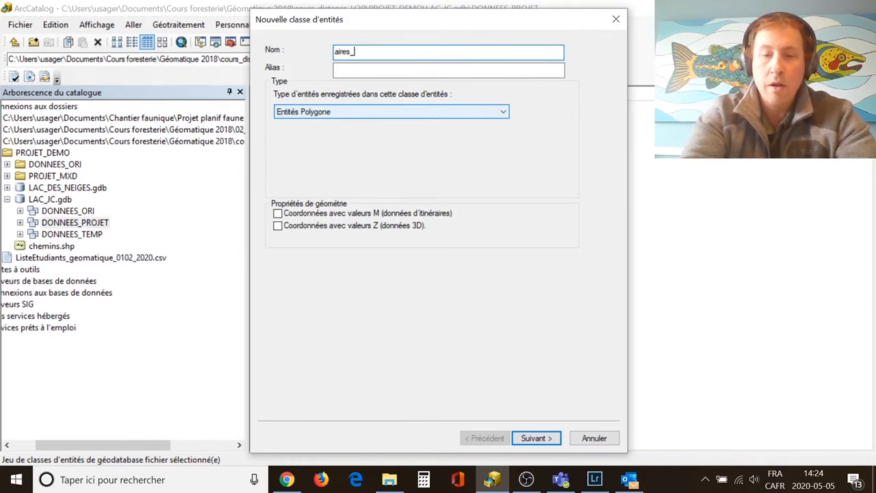
left_click(446, 115)
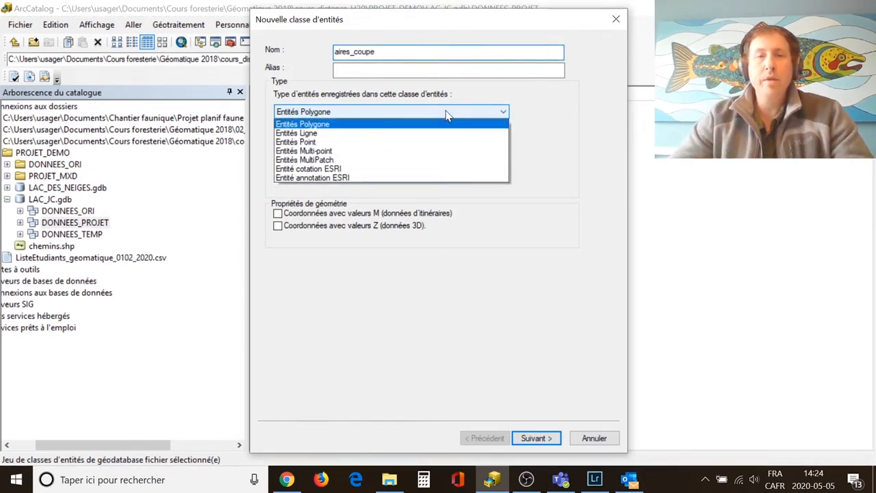
left_click(411, 123)
left_click(541, 439)
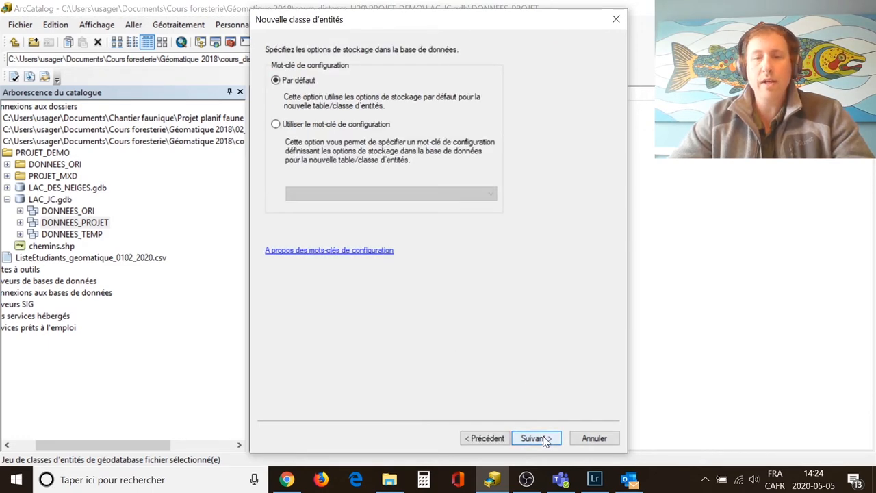
left_click(534, 438)
left_click(533, 438)
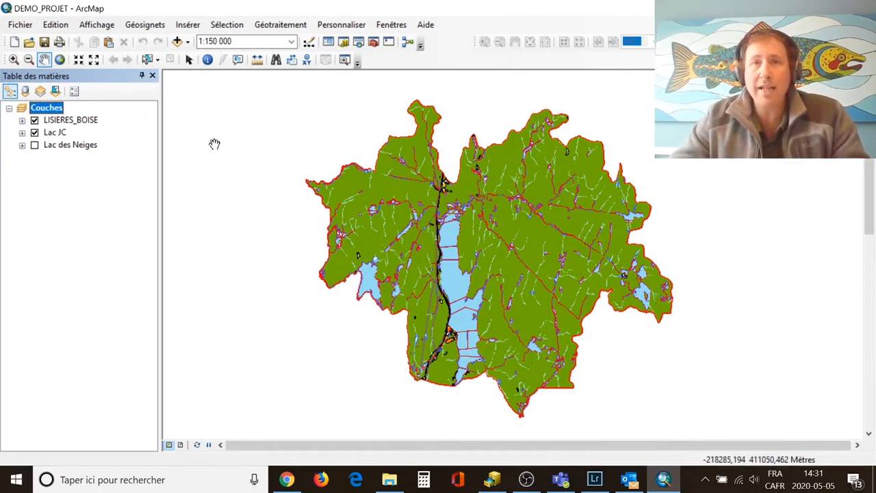
- In the DEMO_PROJET map in ArcMap, add the chemins.shp layer from the PROJET_DEMO folder
left_click(176, 42)
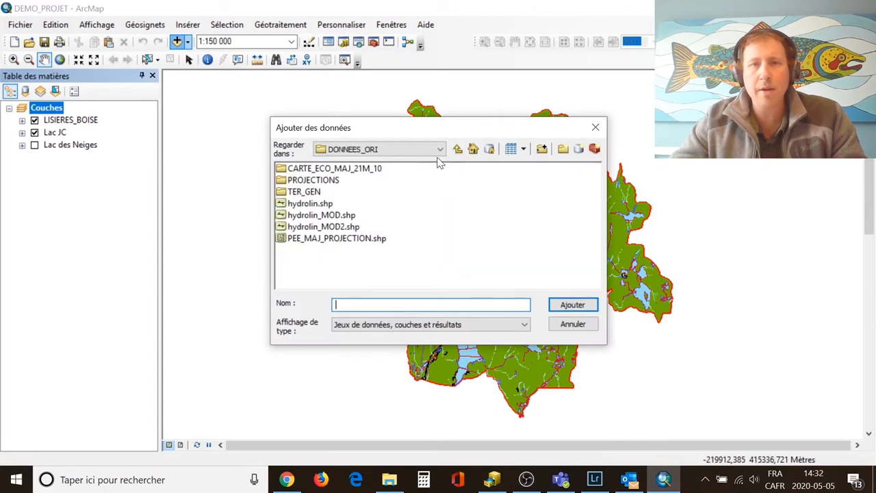
left_click(457, 150)
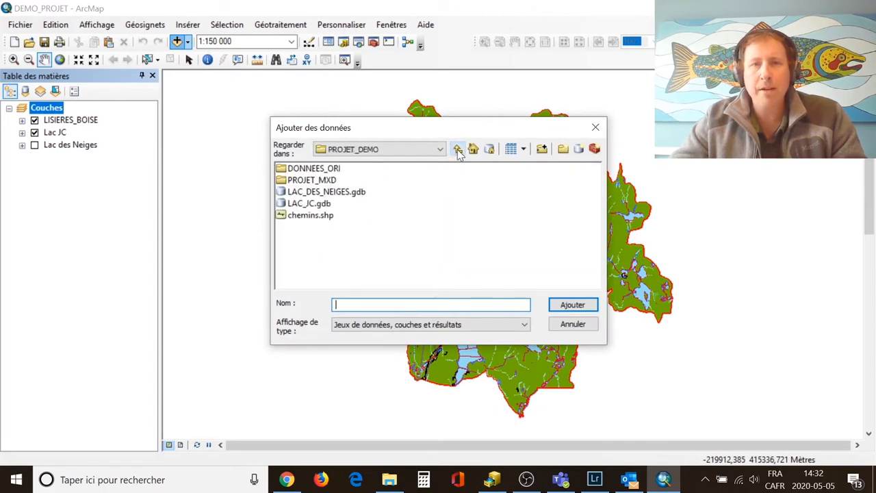
double_click(311, 215)
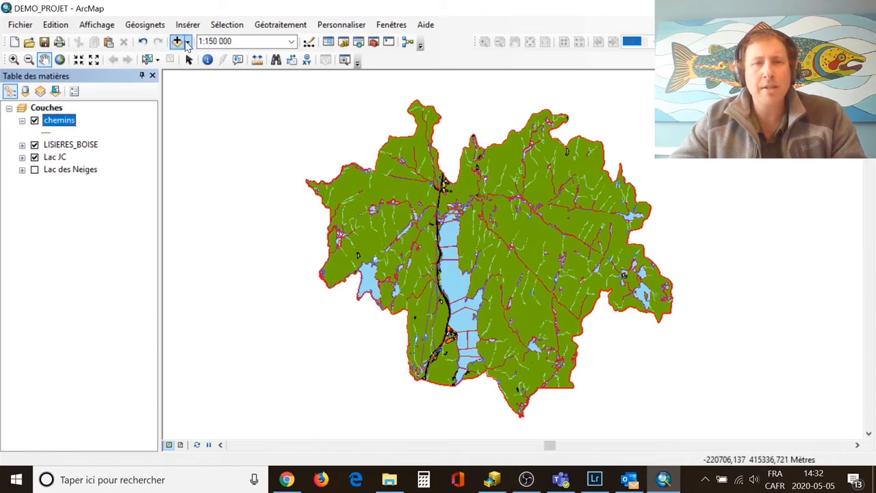
- Add the aires_coupe and Chalets layers from the DONNEES_PROJET dataset of LAC_JC.gdb to the map
left_click(176, 42)
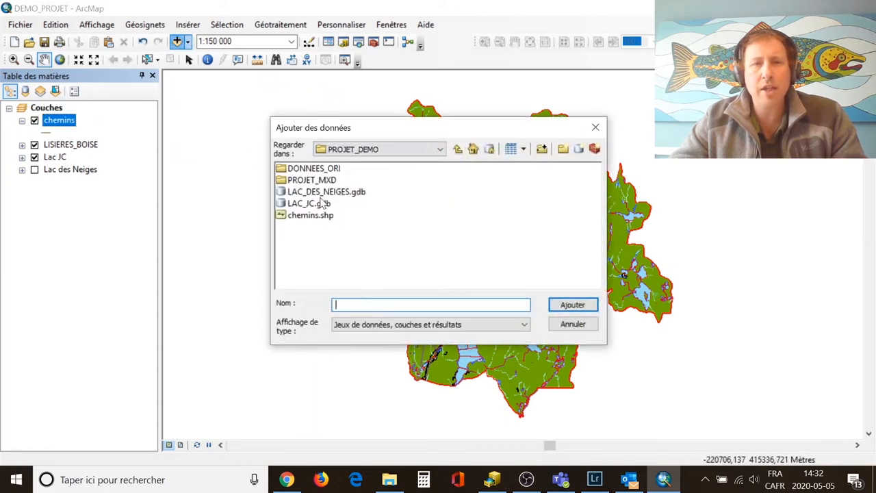
double_click(318, 204)
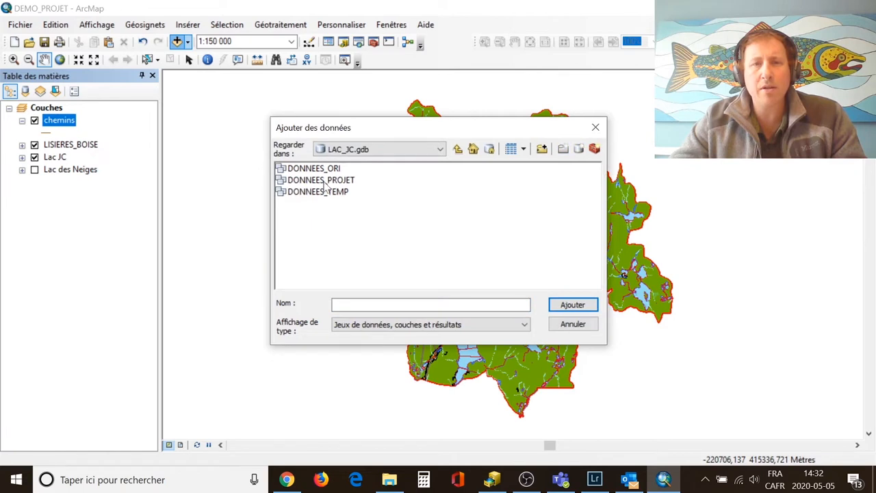
double_click(326, 180)
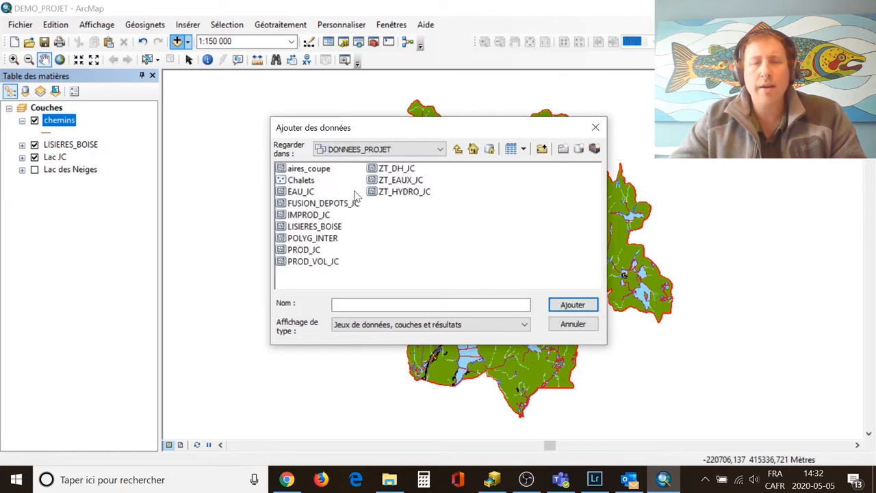
left_click(305, 170)
left_click(301, 180, "ctrl")
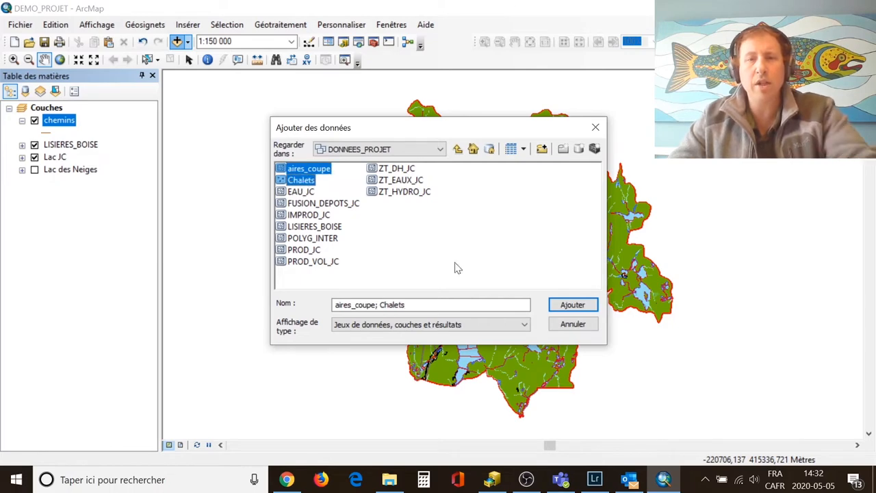
left_click(572, 305)
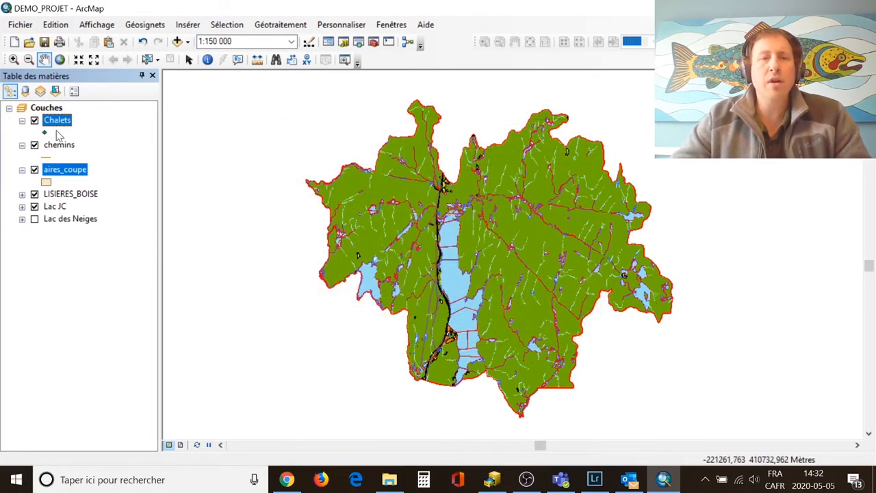
- Turn off the display of the Lac JC and LISIERES_BOISE layers and collapse the aires_coupe legend
left_click(35, 195)
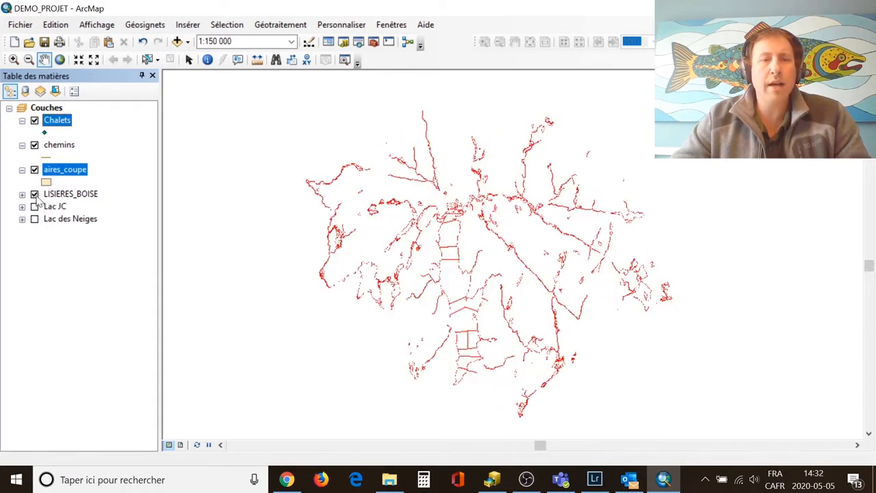
left_click(34, 195)
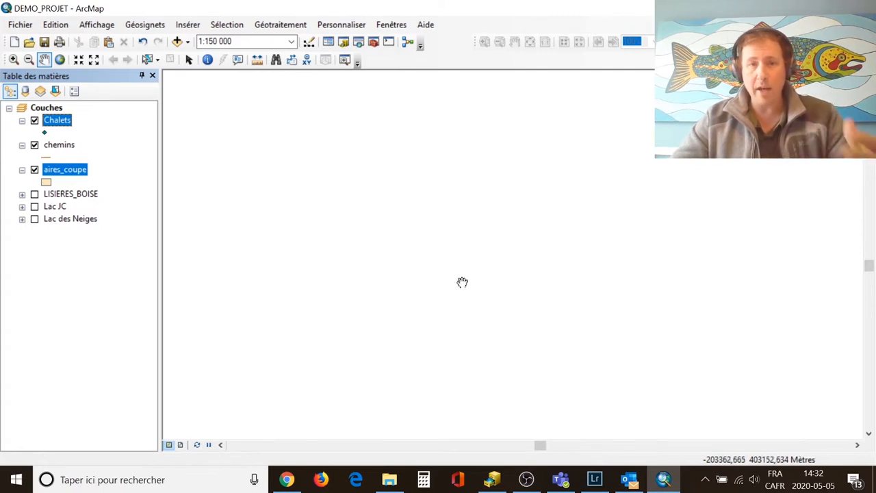
right_click(71, 170)
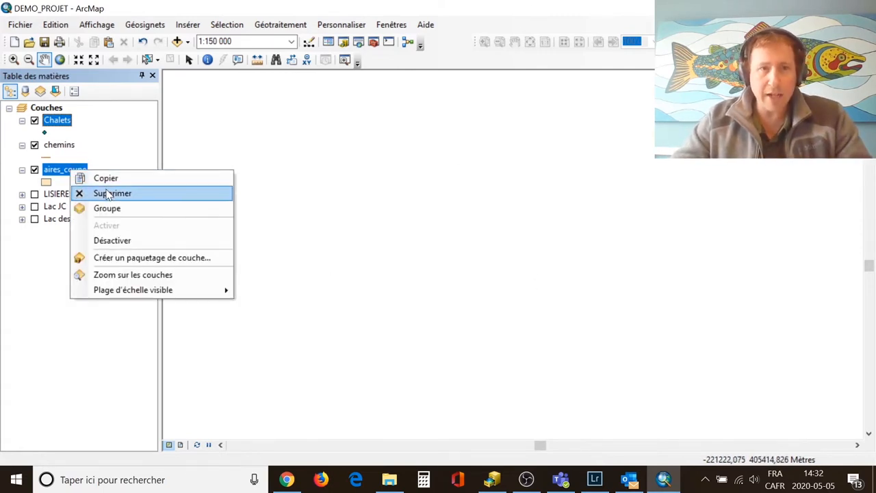
left_click(22, 170)
- List the layers by source and examine the attribute tables of aires_coupe and Chalets
left_click(25, 92)
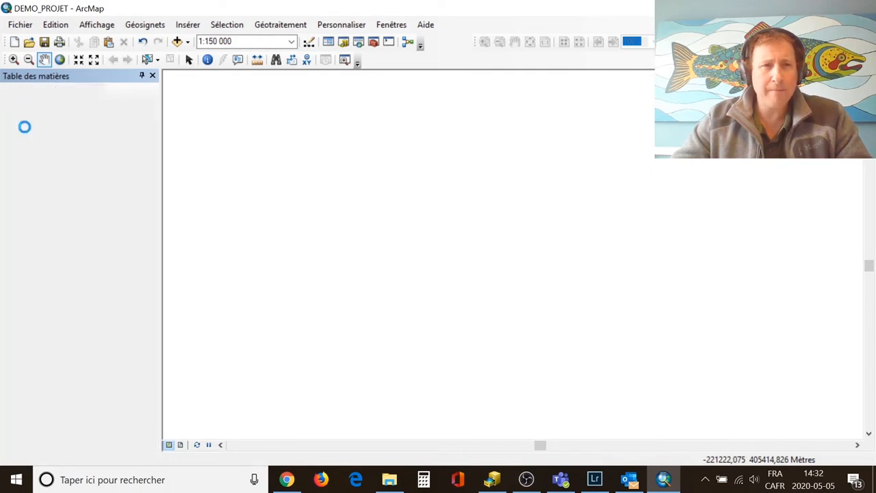
scroll(84, 317, "down", 2)
scroll(85, 317, "up", 2)
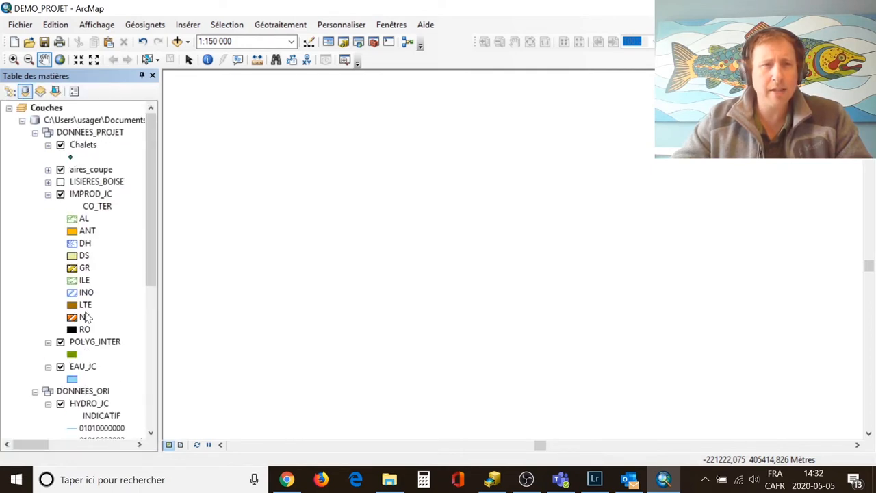
right_click(85, 172)
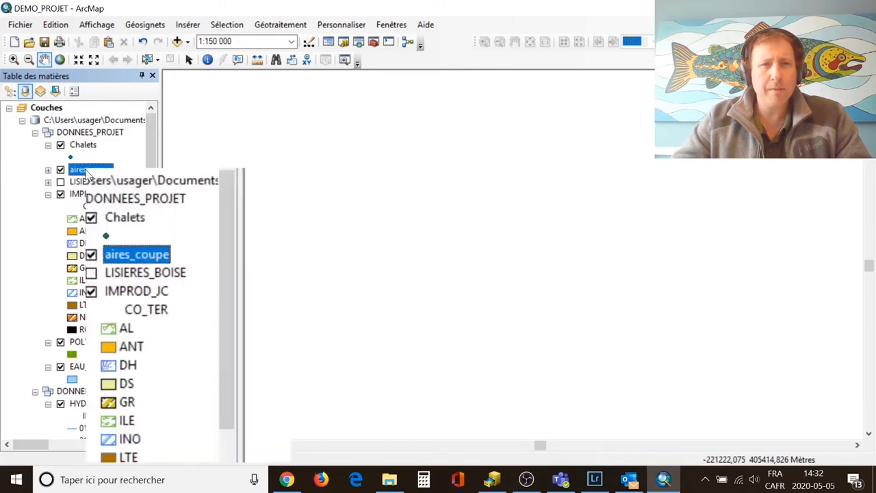
left_click(131, 212)
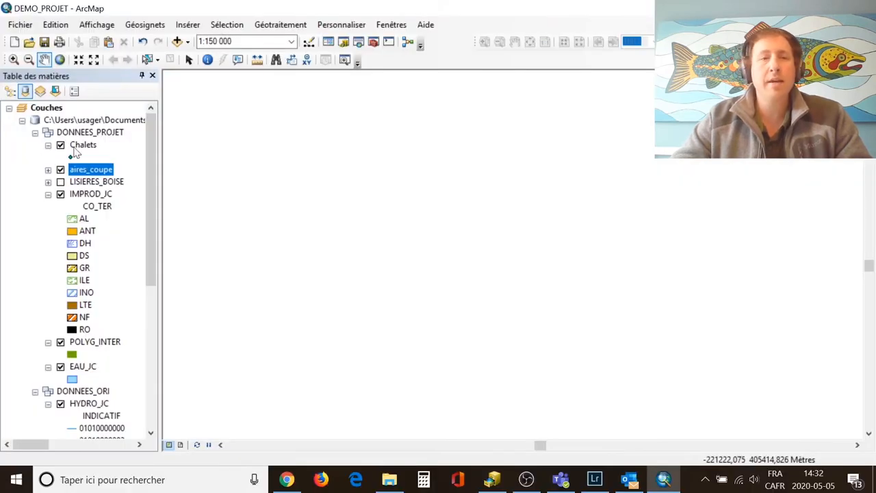
right_click(81, 144)
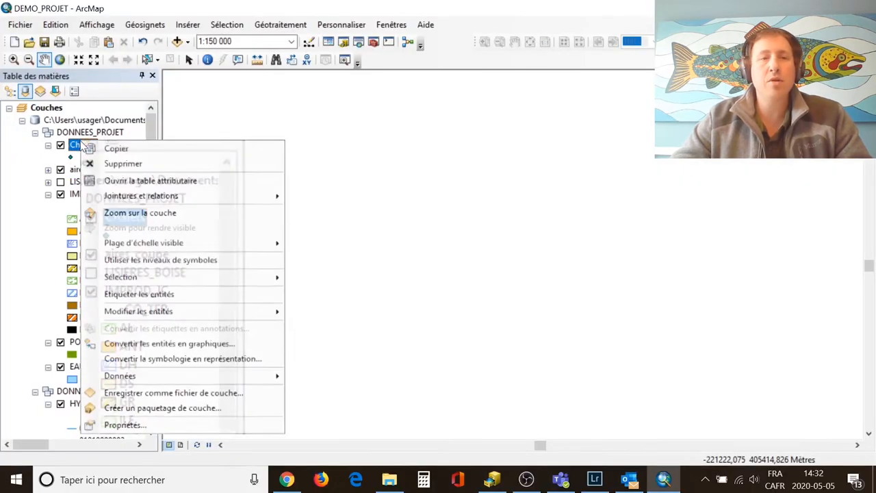
left_click(131, 180)
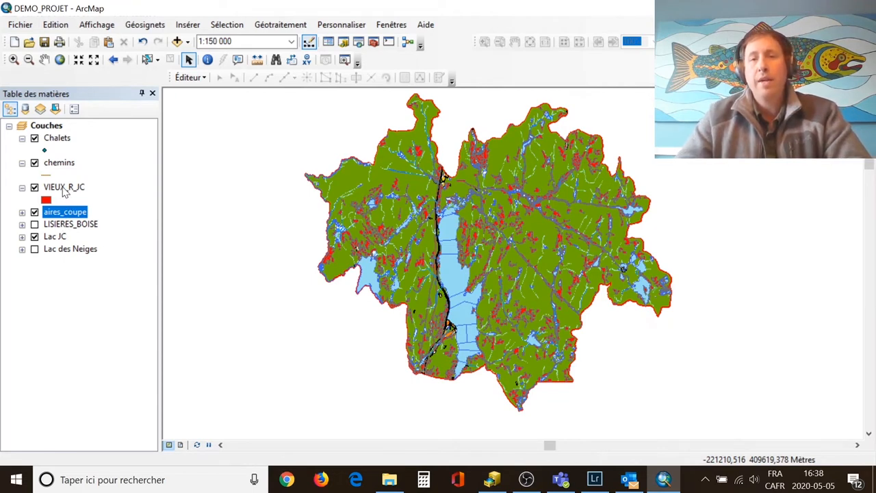
- Start an edit session directly from the Chalets layer and continue past the spatial reference notice
left_click(58, 139)
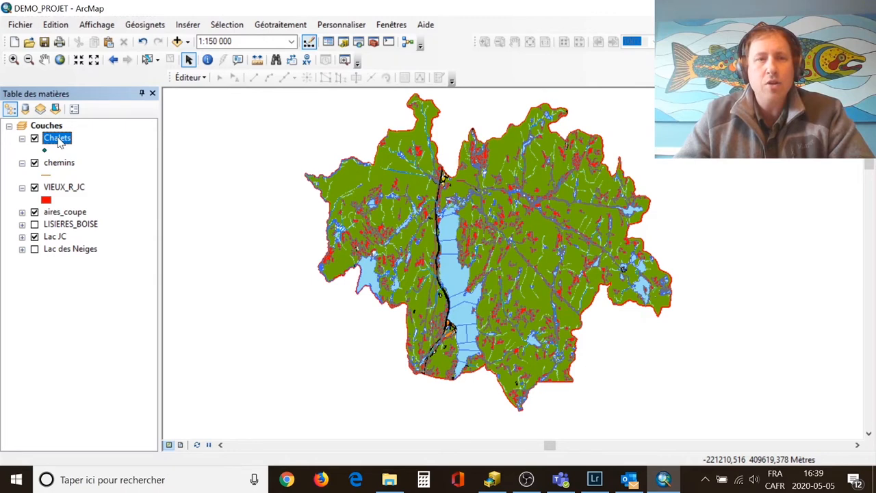
right_click(60, 141)
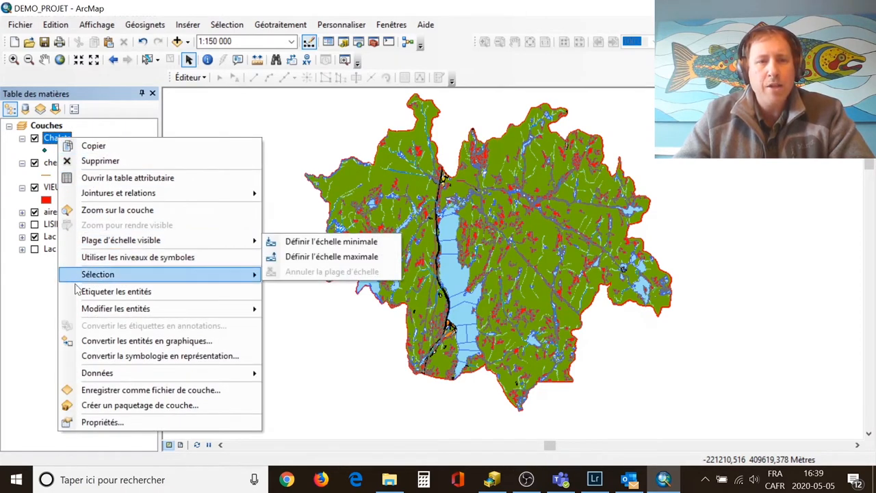
mouse_move(99, 313)
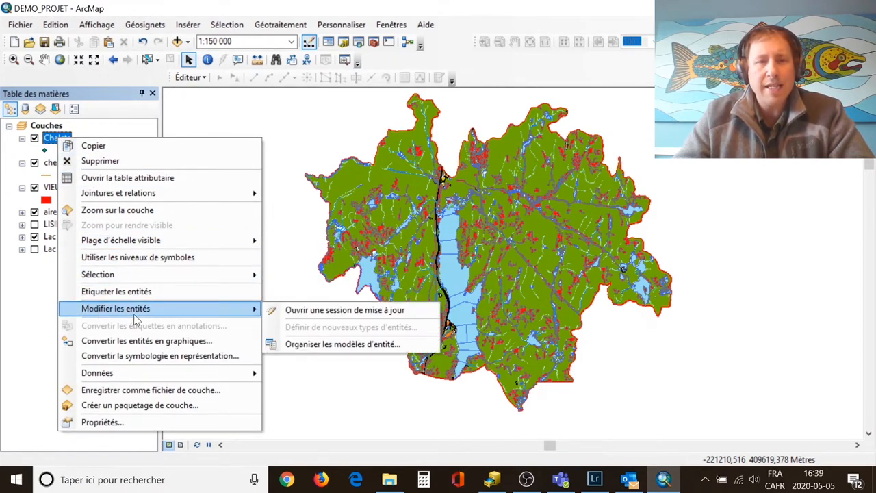
left_click(301, 311)
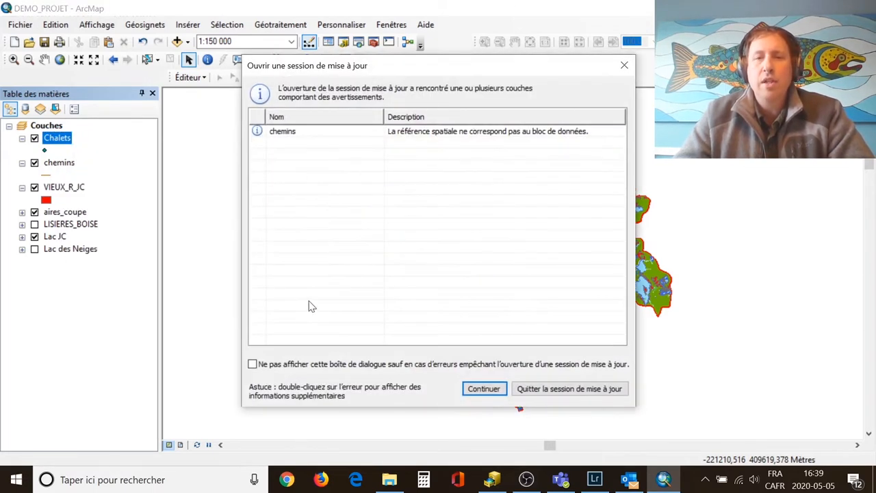
left_click(479, 389)
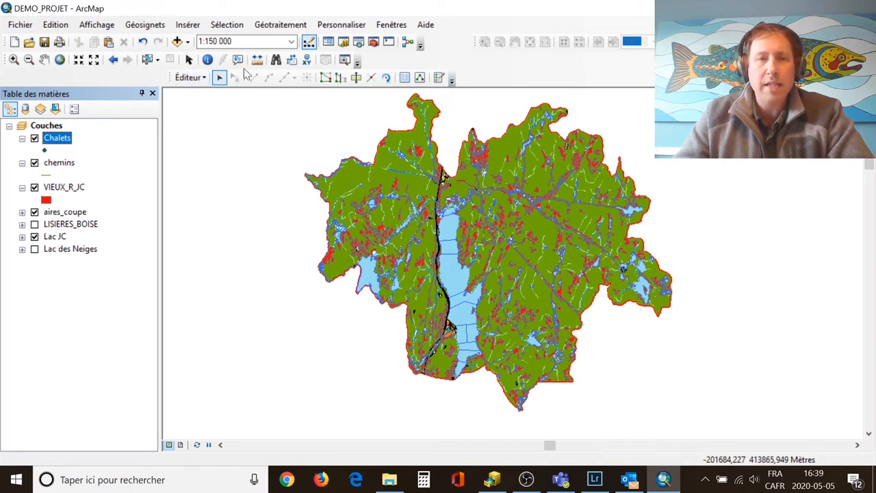
- Open the Créer des entités window and choose the Chalets template with its point construction tool
left_click(190, 78)
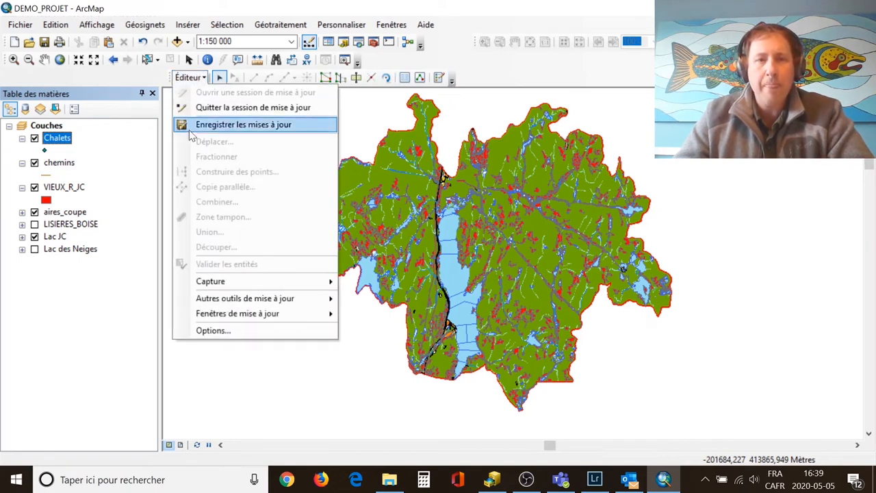
mouse_move(241, 319)
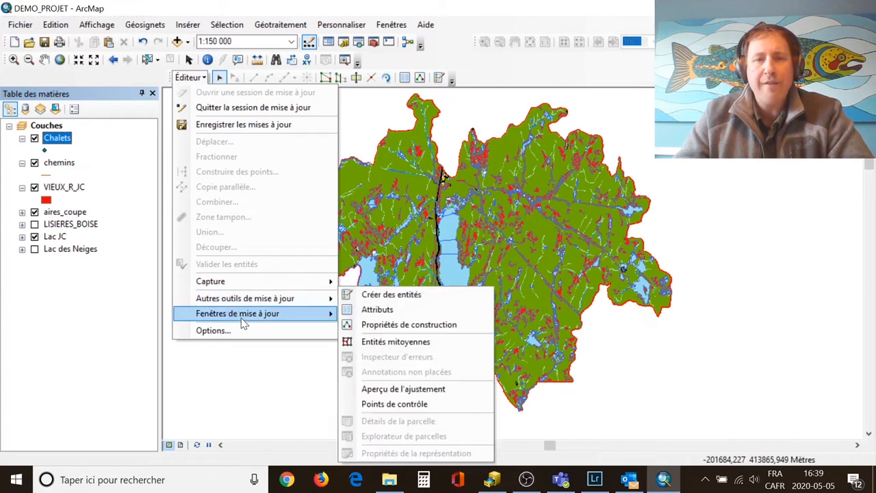
left_click(377, 299)
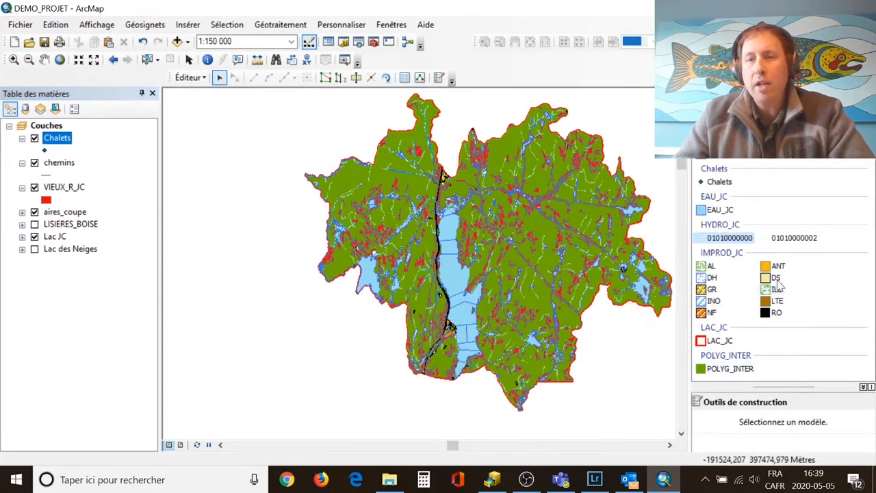
left_click(723, 184)
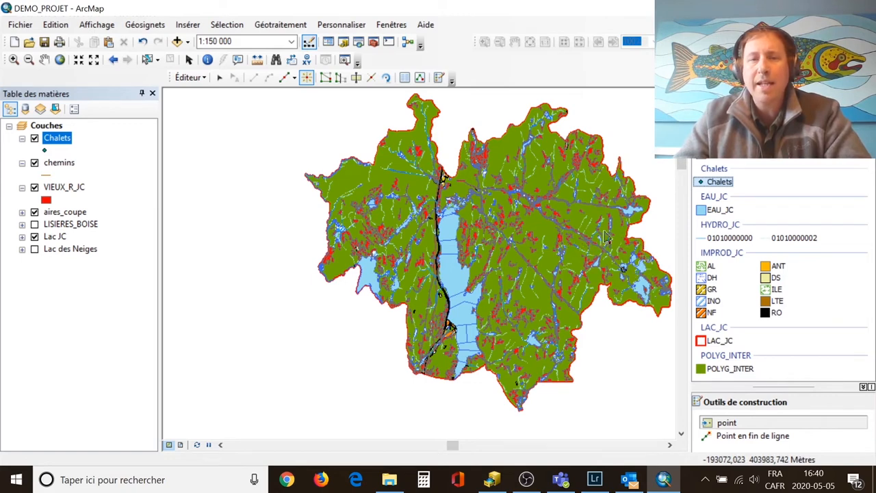
- Try to place a Chalets point on the wooded shore beside the lakes in the eastern part of the territory
left_click(13, 59)
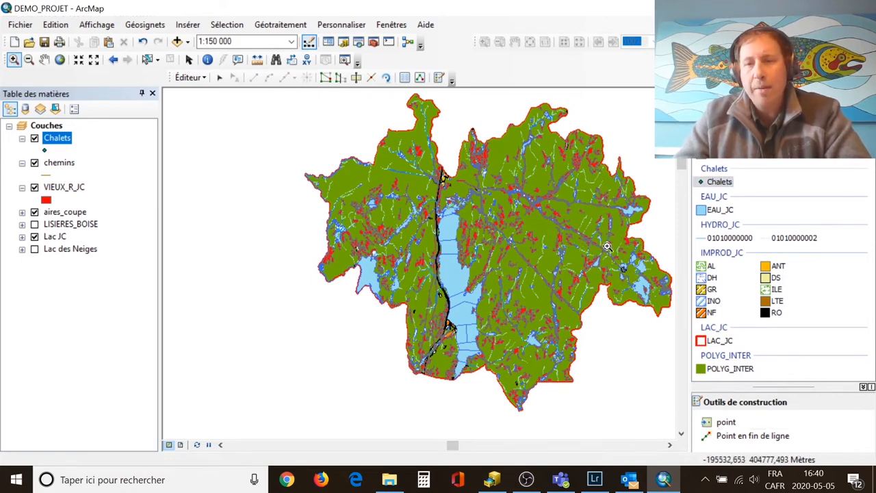
left_click_drag(635, 259, 656, 285)
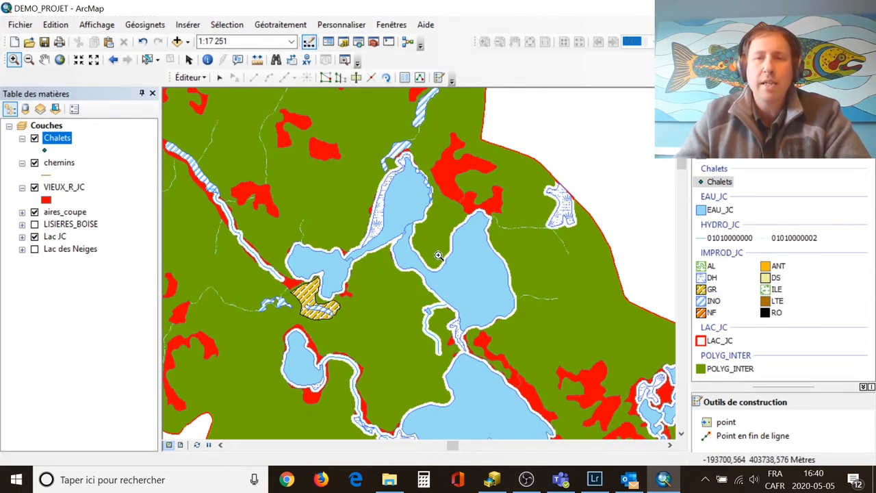
left_click(712, 182)
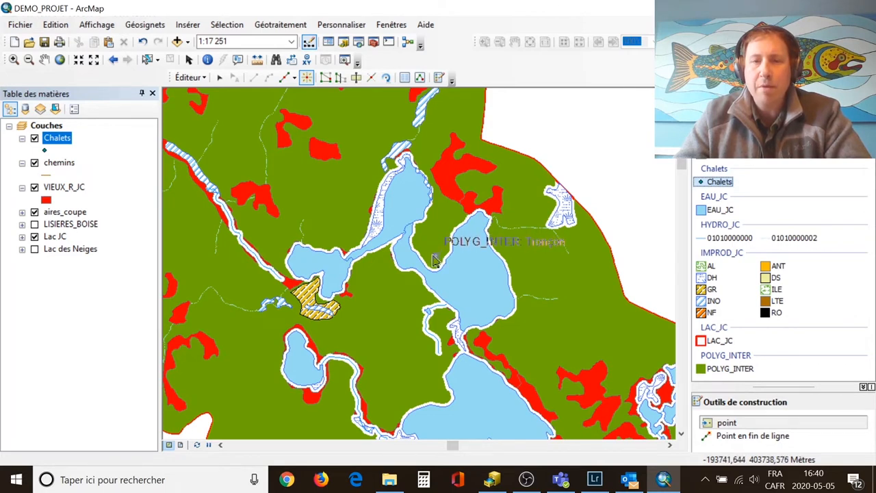
left_click(434, 255)
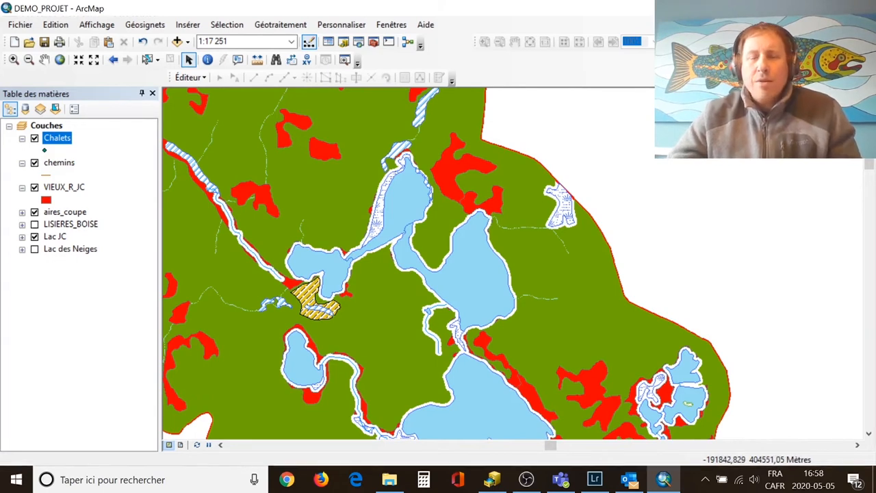
right_click(63, 140)
mouse_move(101, 309)
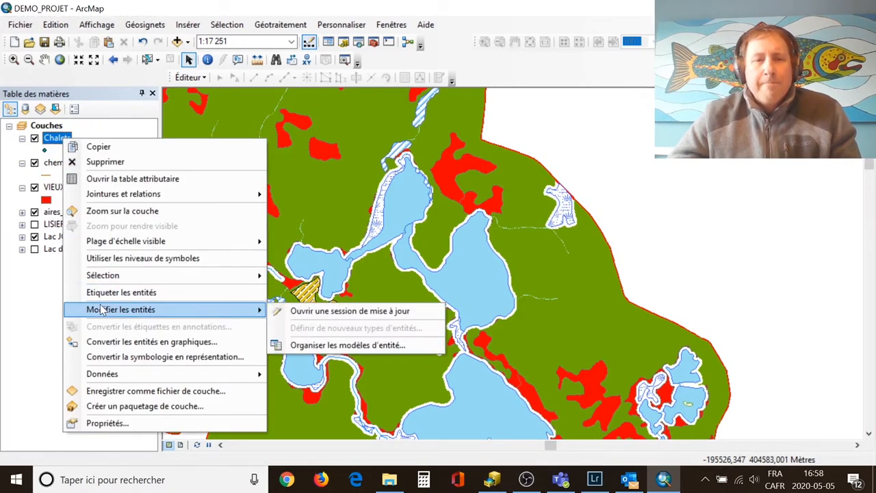
left_click(280, 10)
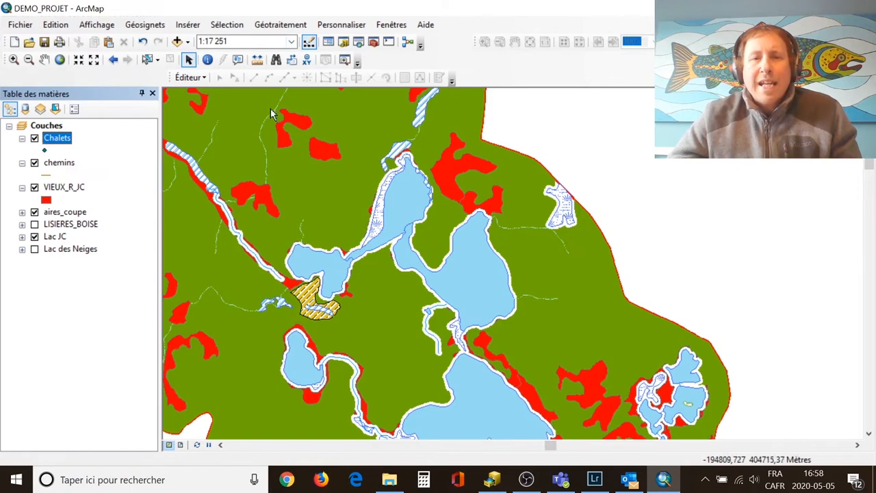
- Start an edit session with the Editor, choosing Chalets as the layer to modify and continuing past the chemins notice
left_click(195, 78)
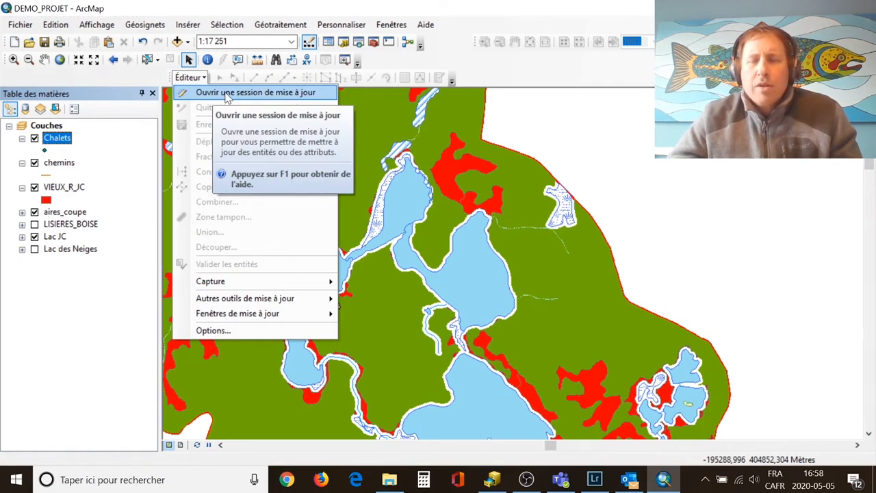
left_click(228, 94)
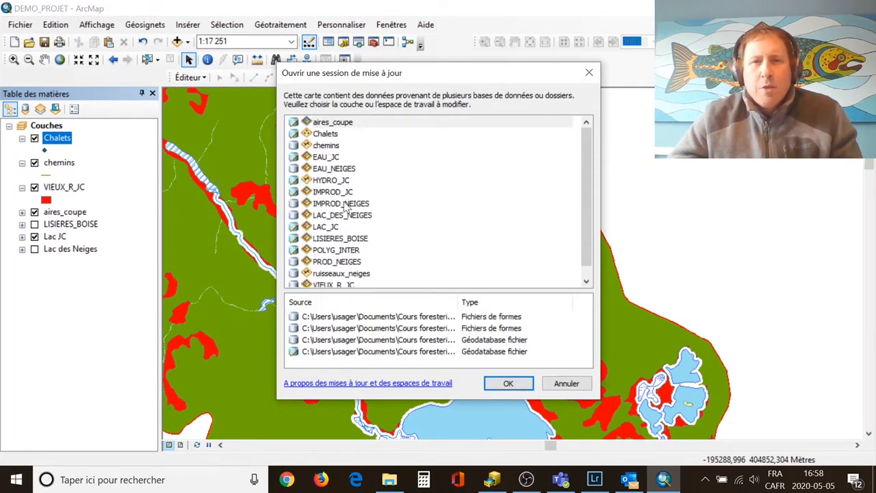
left_click(326, 134)
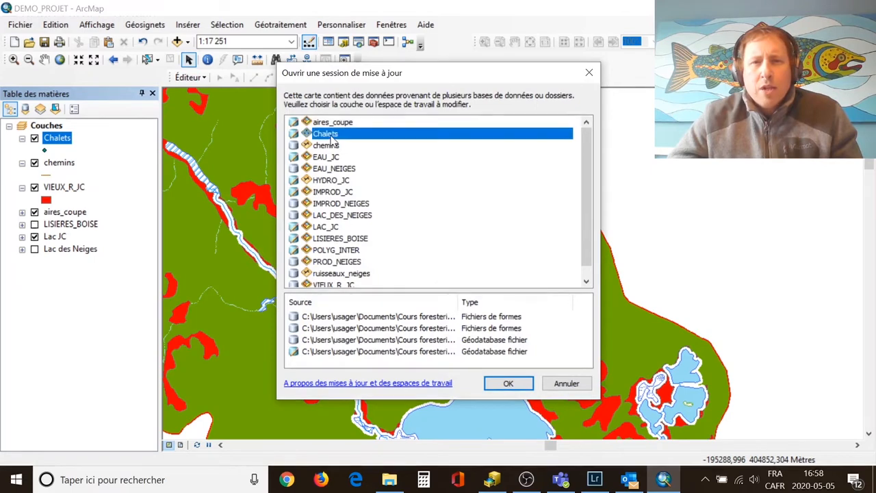
left_click(508, 383)
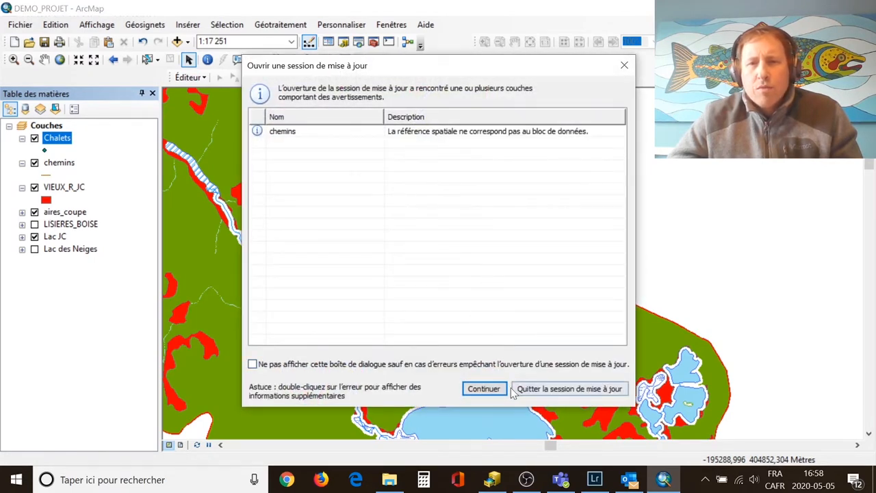
left_click(490, 393)
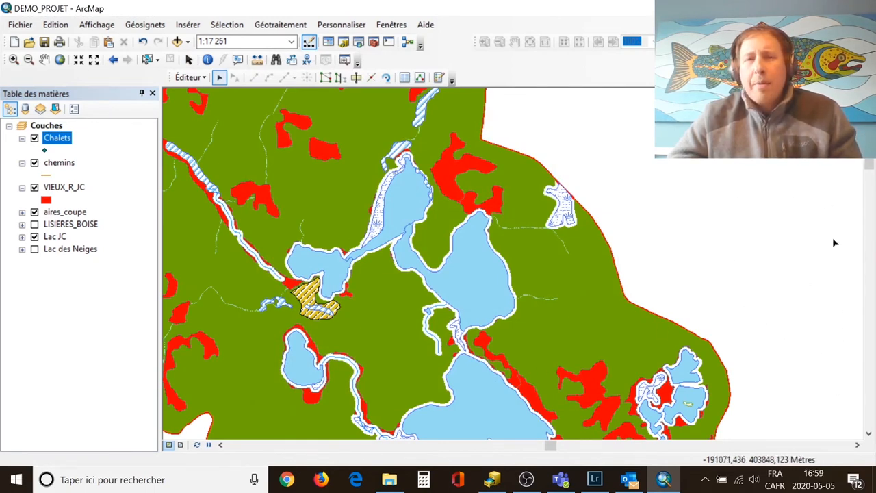
- Display the Créer des entités window and activate the Chalets template for placing points
left_click(190, 77)
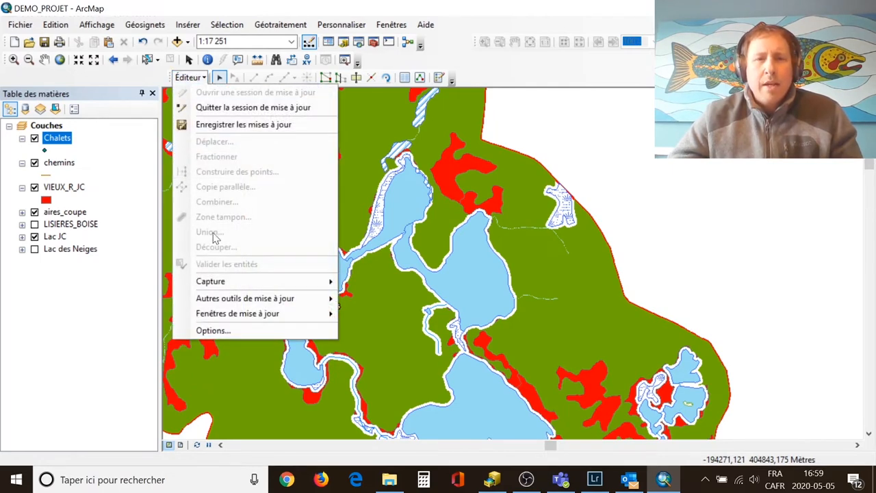
mouse_move(233, 316)
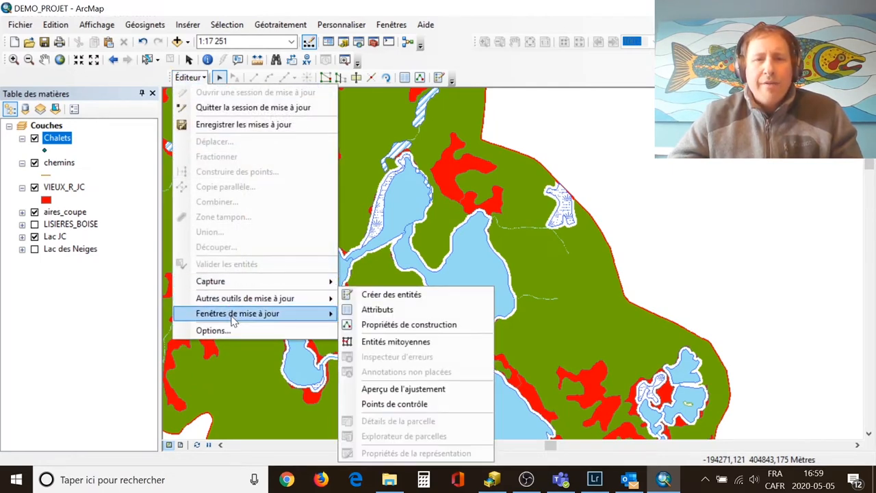
left_click(419, 297)
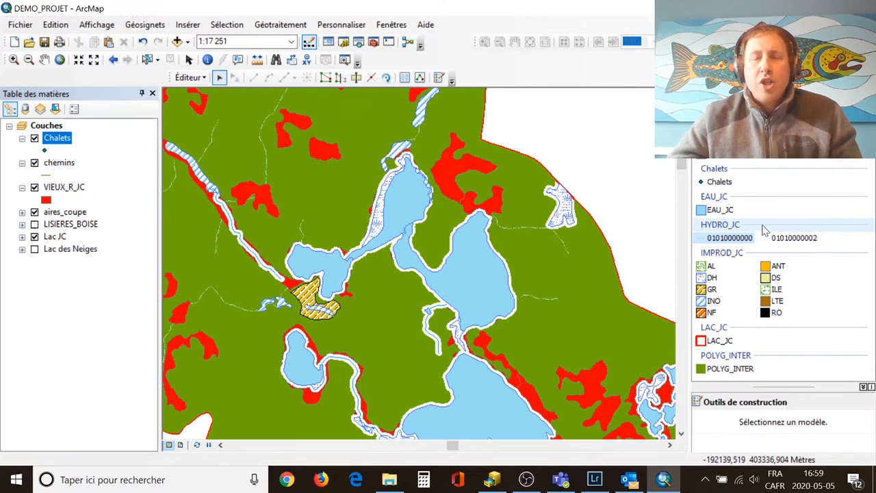
left_click(719, 183)
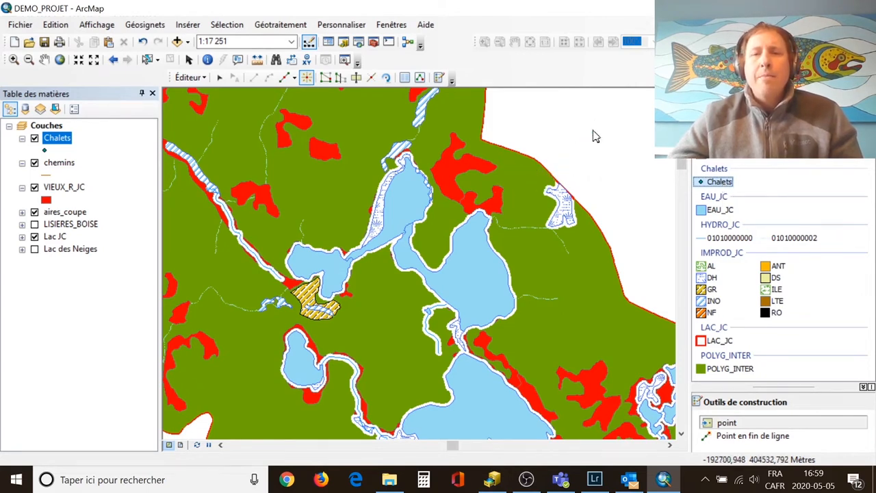
- Place a trial Chalets point on the wooded peninsula between the two lake arms and delete it
left_click(433, 264)
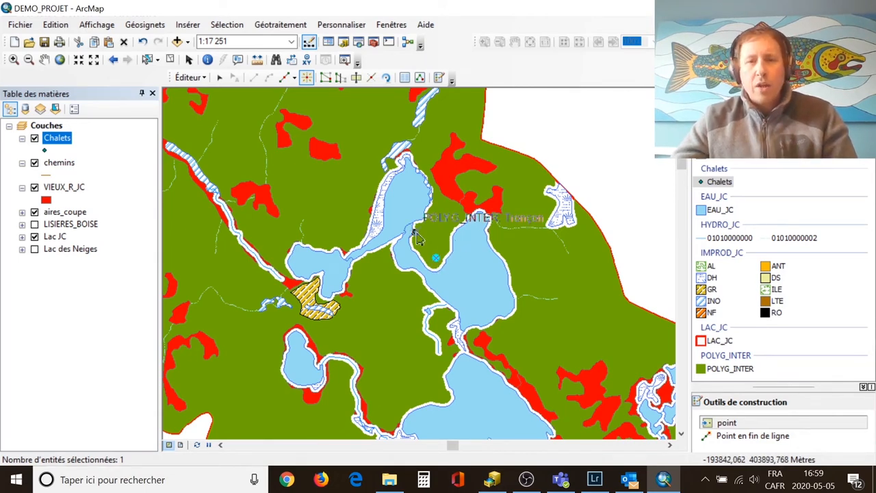
left_click(436, 257)
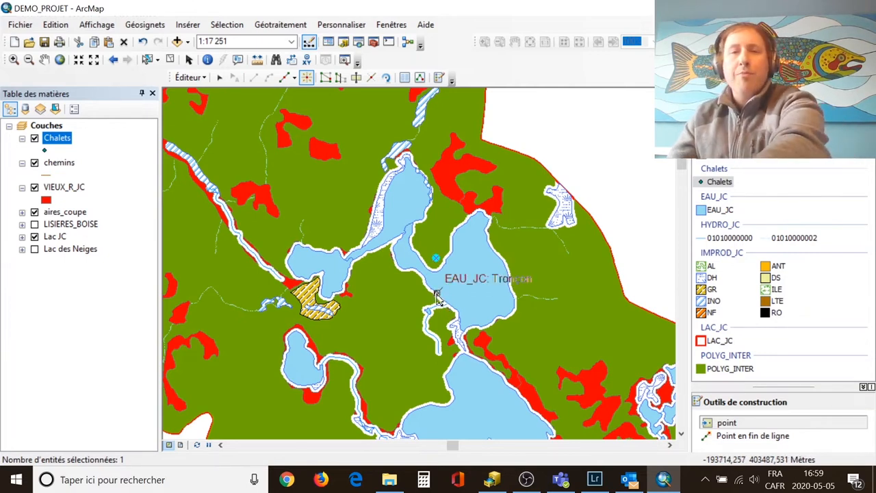
key("Delete")
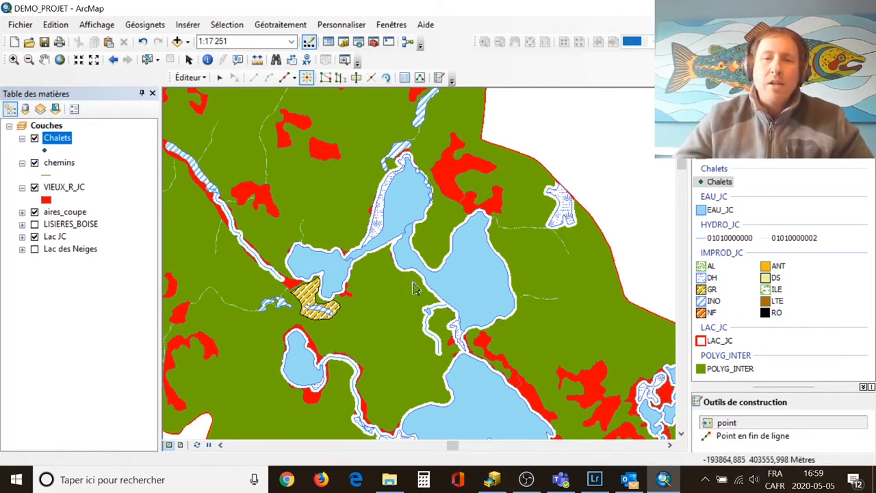
- Place Chalets points on the wooded shore southwest of the lake narrows and on the peninsula, removing an extra one from the east shore
left_click(385, 256)
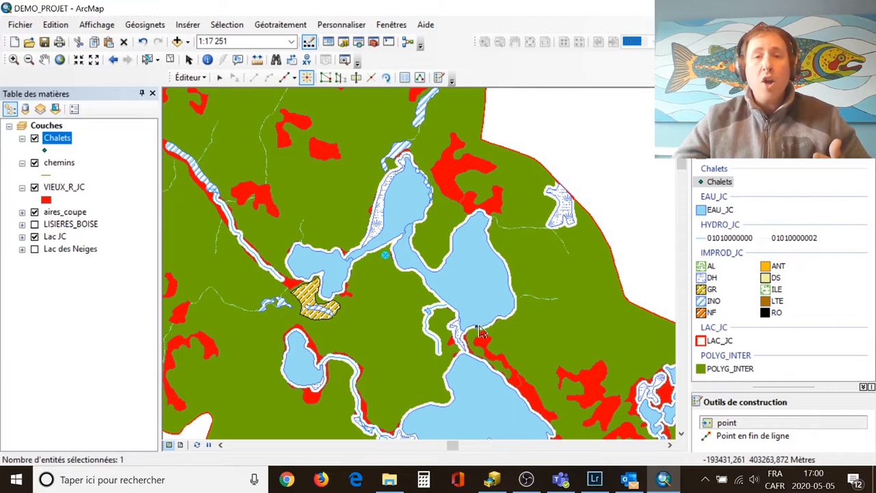
left_click(435, 260)
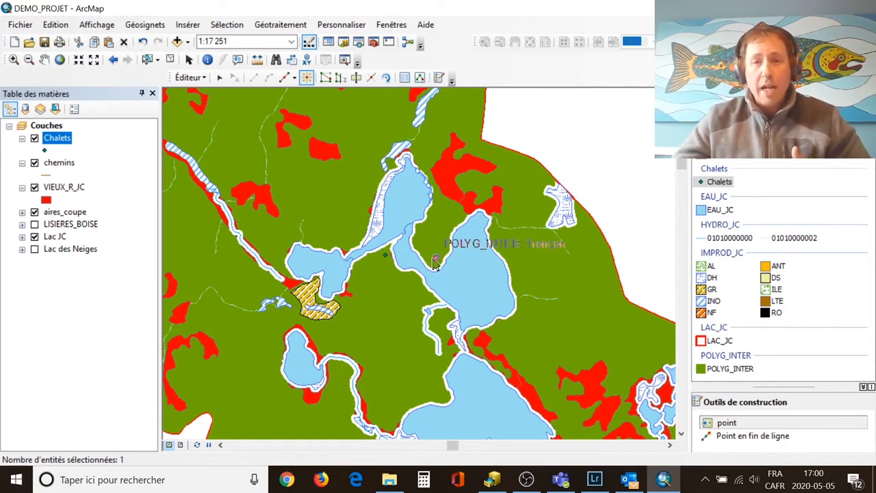
left_click(520, 278)
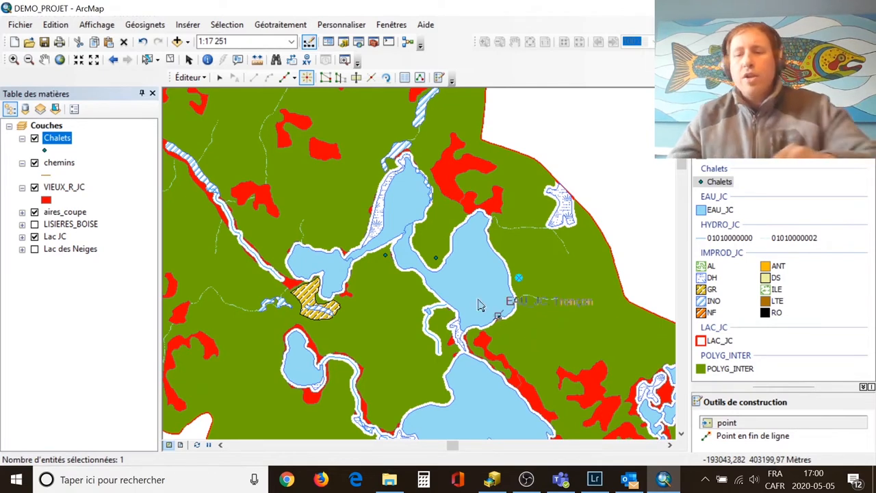
key("Delete")
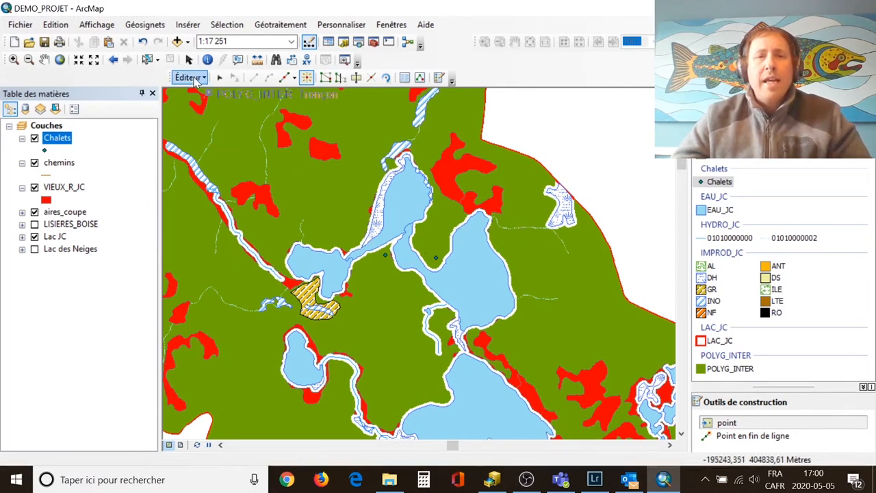
- Save the Chalets edits and end the edit session
left_click(190, 78)
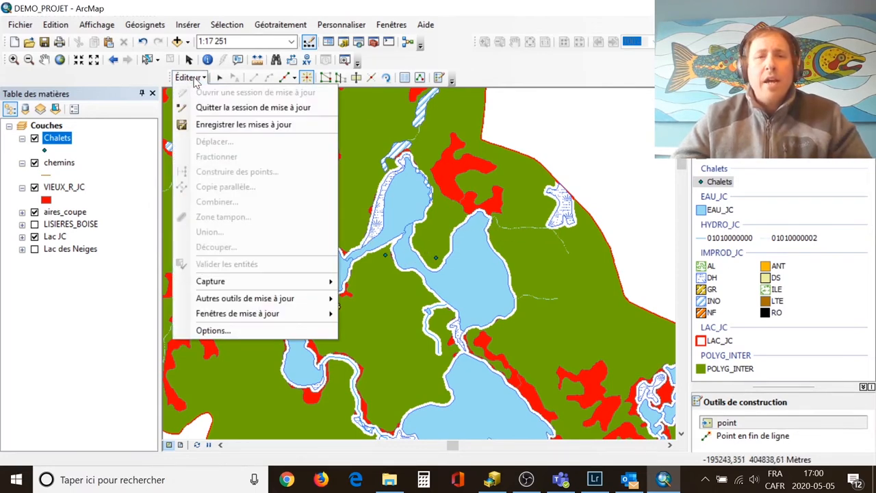
left_click(228, 131)
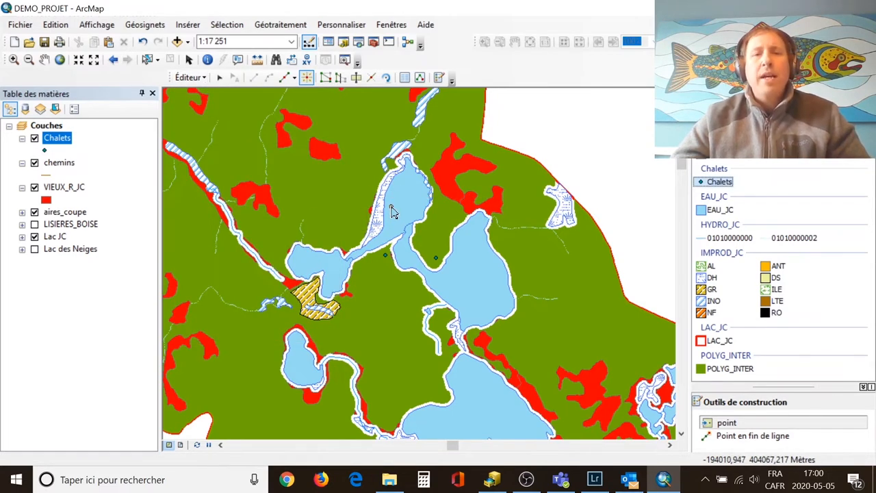
left_click(190, 77)
left_click(218, 109)
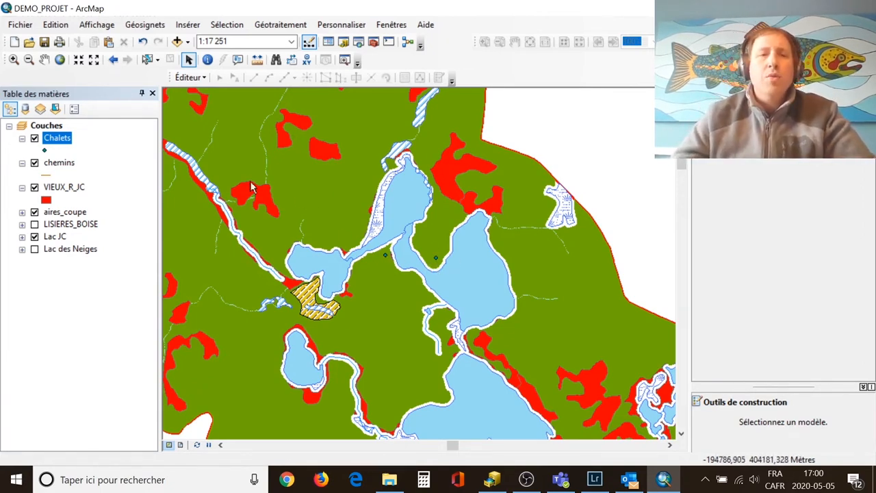
- Open the Chalets attribute table and examine the record of each placed point
right_click(66, 144)
left_click(130, 177)
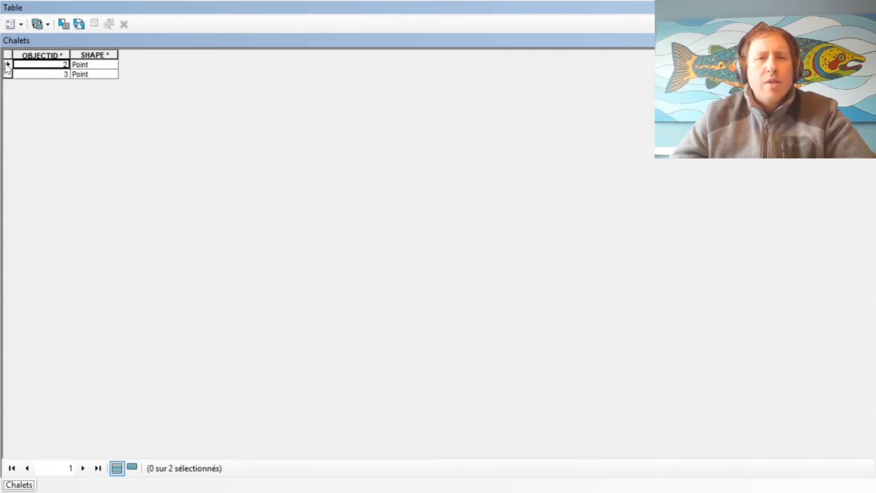
left_click(8, 66)
left_click(8, 74)
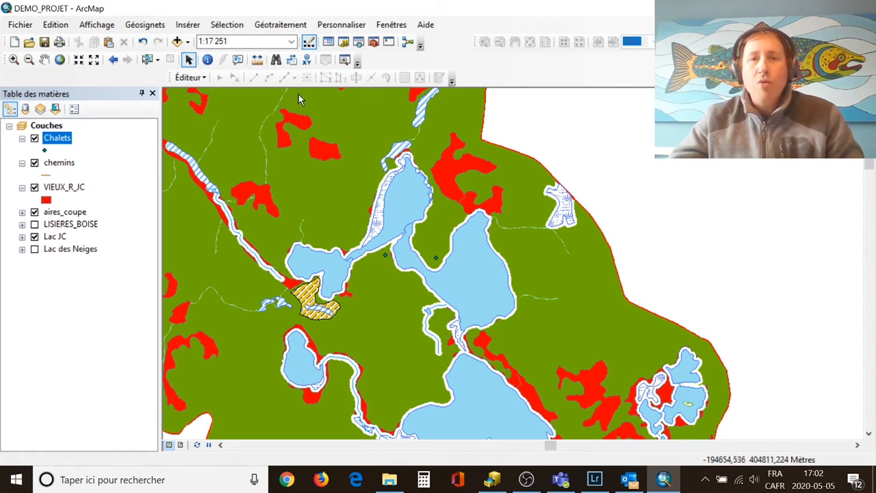
- Start a new edit session on the Chalets layer and continue past the chemins spatial reference notice
left_click(194, 78)
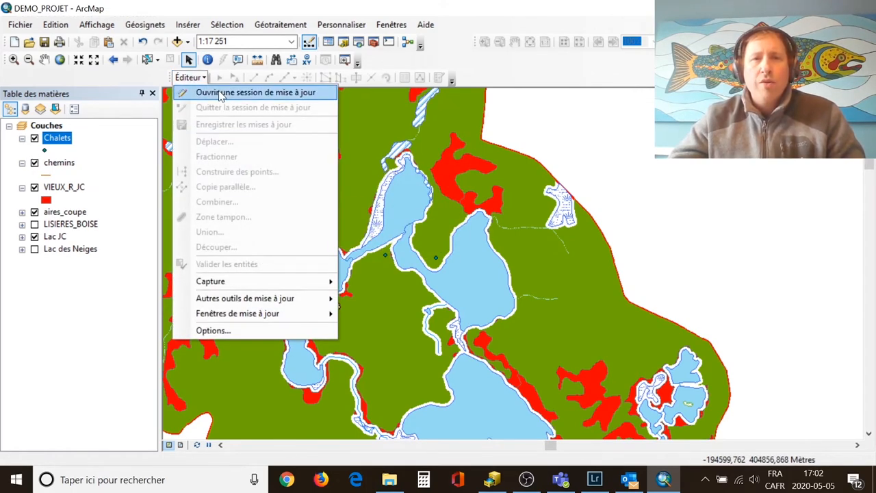
left_click(218, 93)
left_click(327, 135)
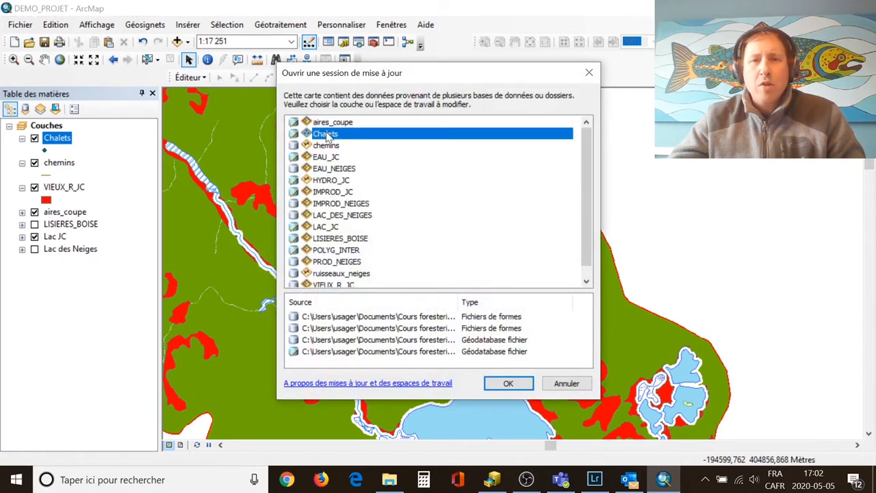
left_click(508, 383)
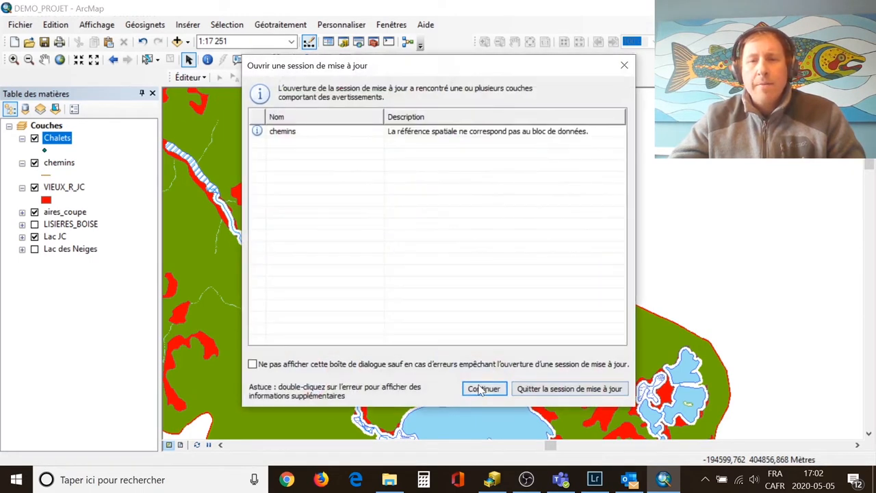
left_click(482, 389)
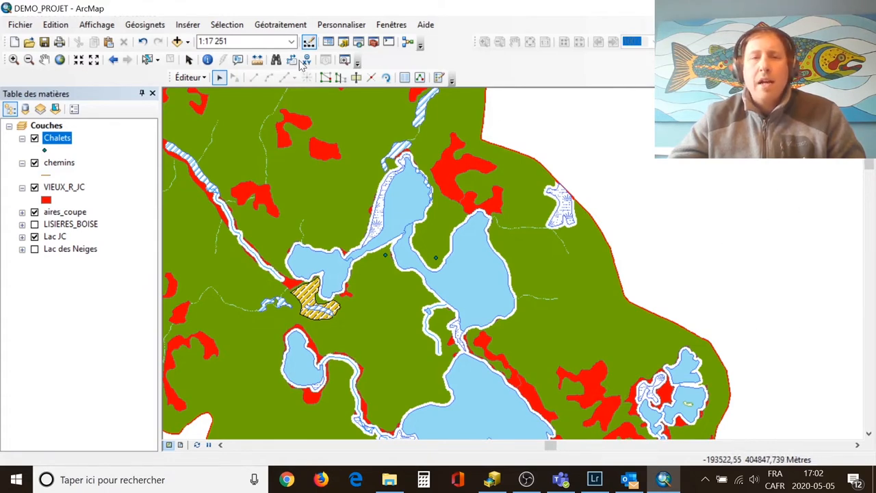
- Bring up the Créer des entités window again and choose the Chalets template
left_click(191, 78)
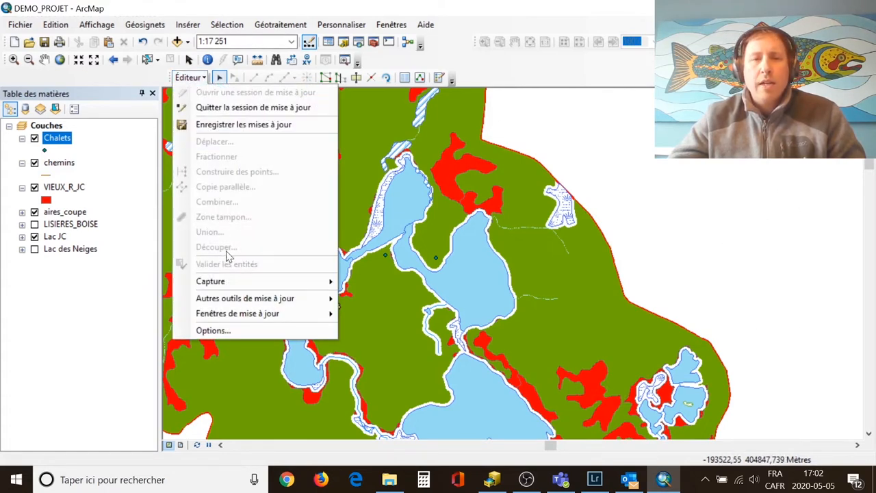
mouse_move(248, 317)
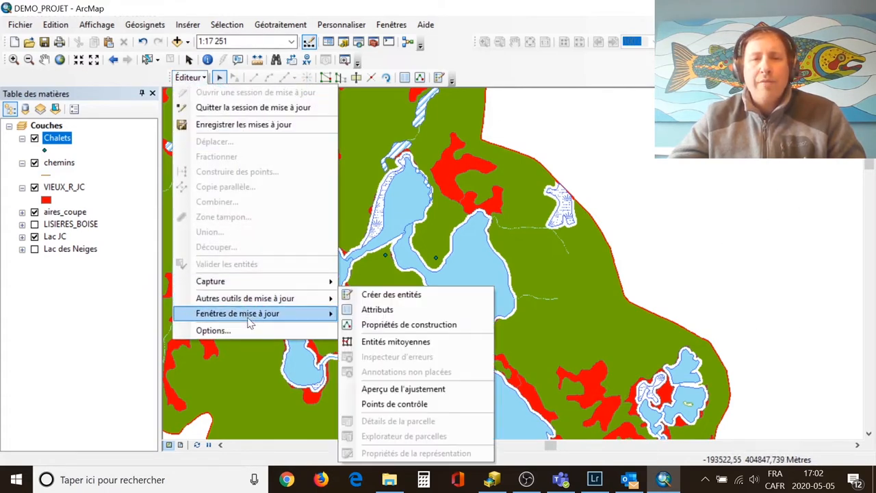
left_click(392, 295)
left_click(720, 182)
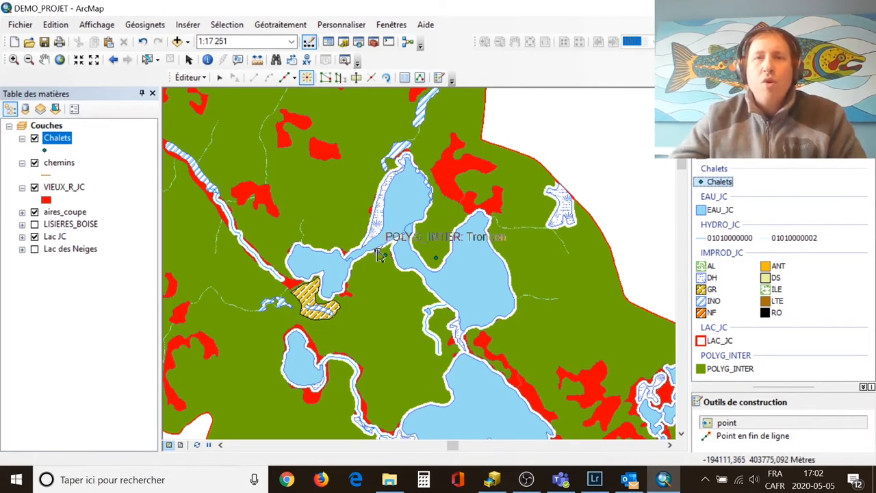
- Delete the peninsula point's record, OBJECTID 3, from the Chalets attribute table
right_click(63, 139)
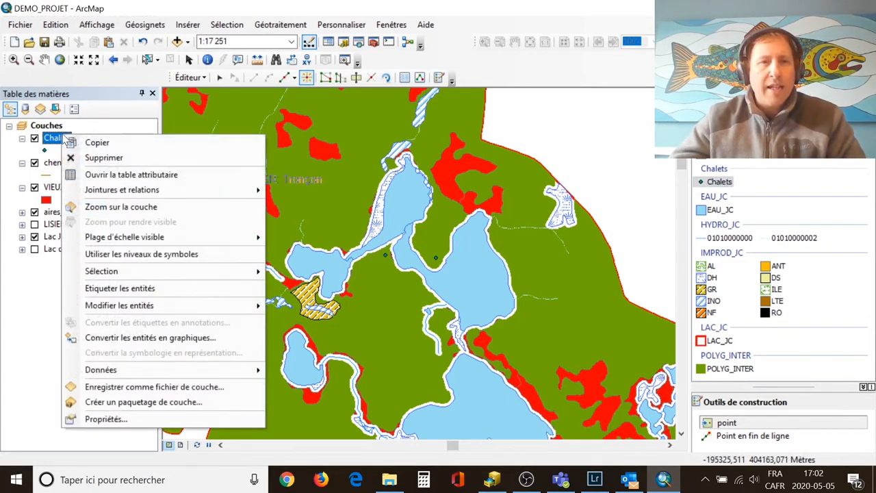
left_click(117, 172)
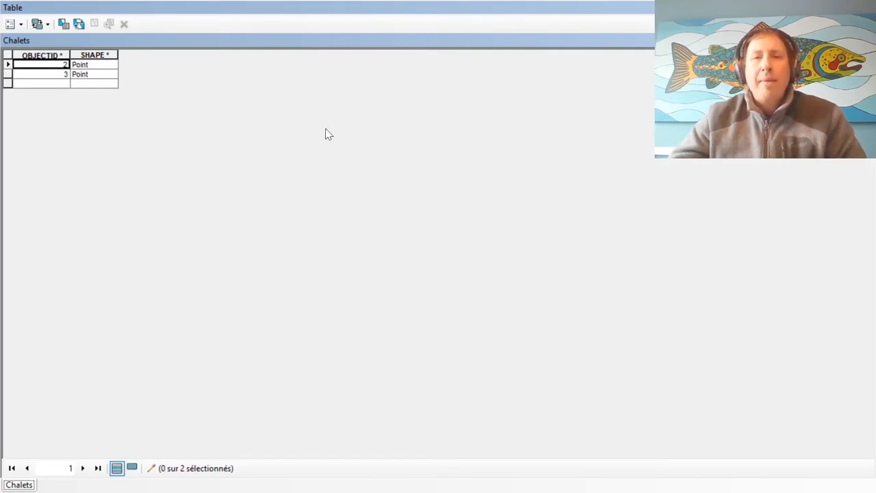
left_click(8, 75)
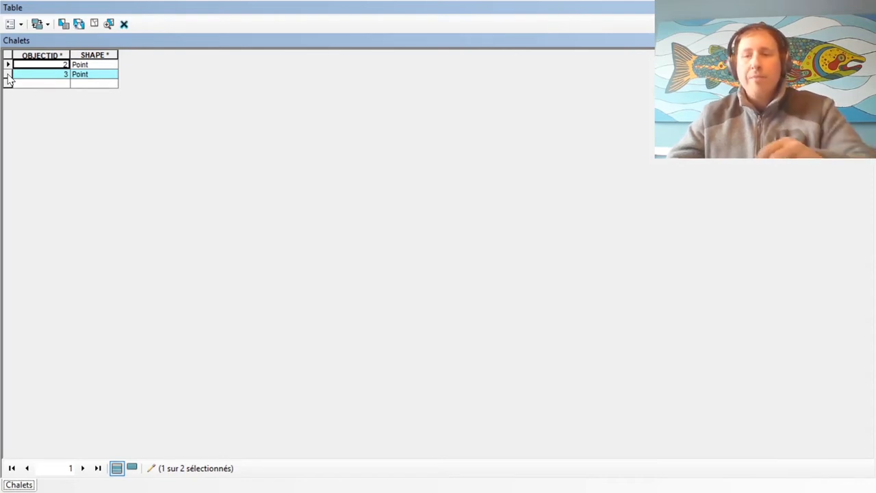
key("Delete")
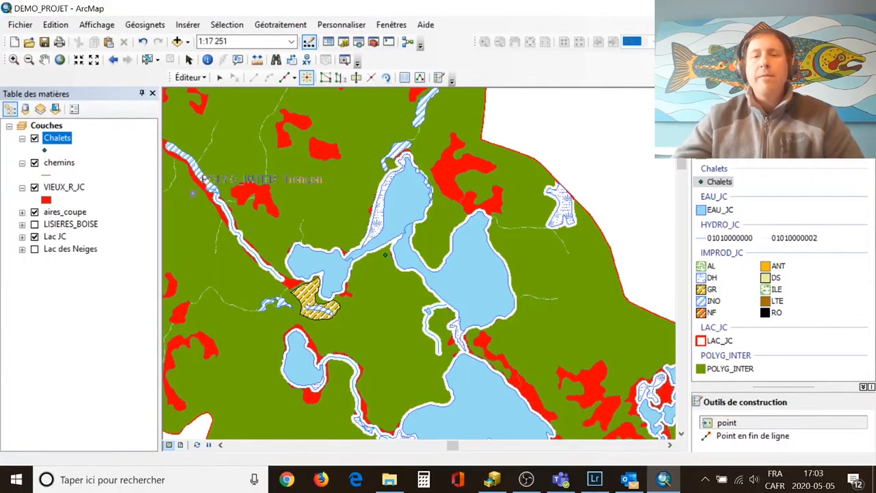
- Place a replacement Chalets point on the peninsula between the lakes and open the layer's attribute table
left_click(436, 262)
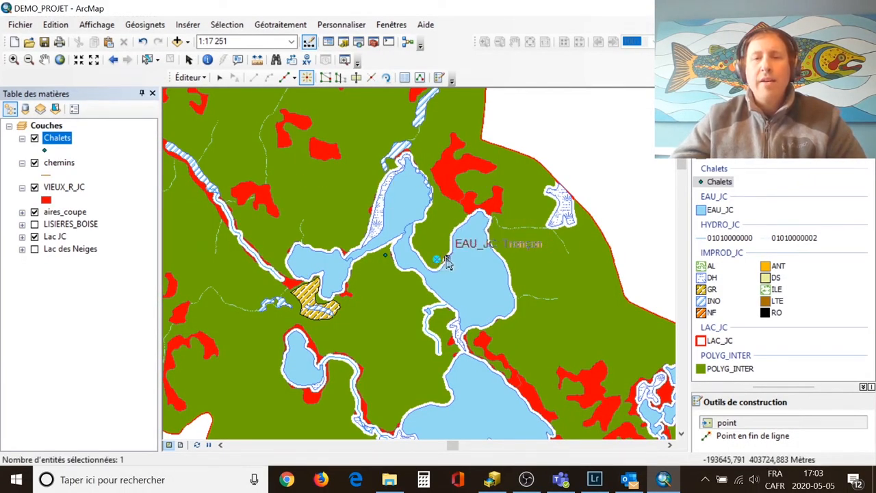
right_click(55, 142)
left_click(103, 180)
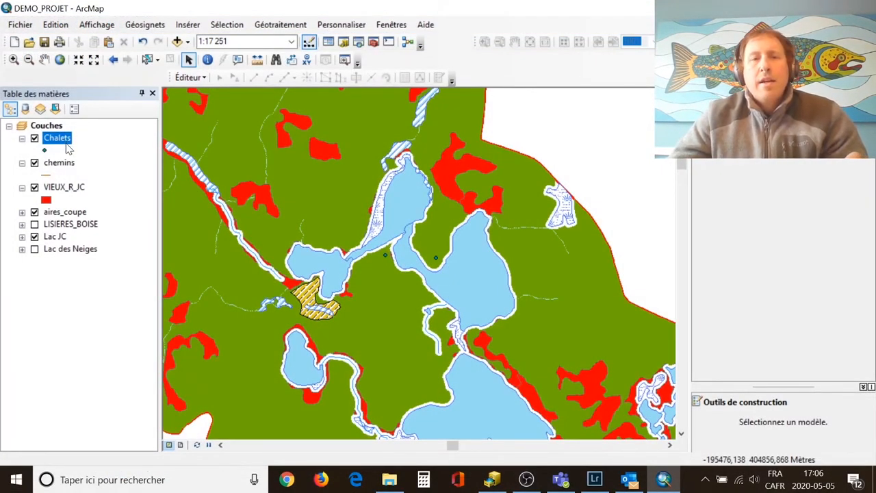
- Open the Chalets attribute table and add a Texte field named nom with a length of 50
right_click(67, 140)
left_click(127, 177)
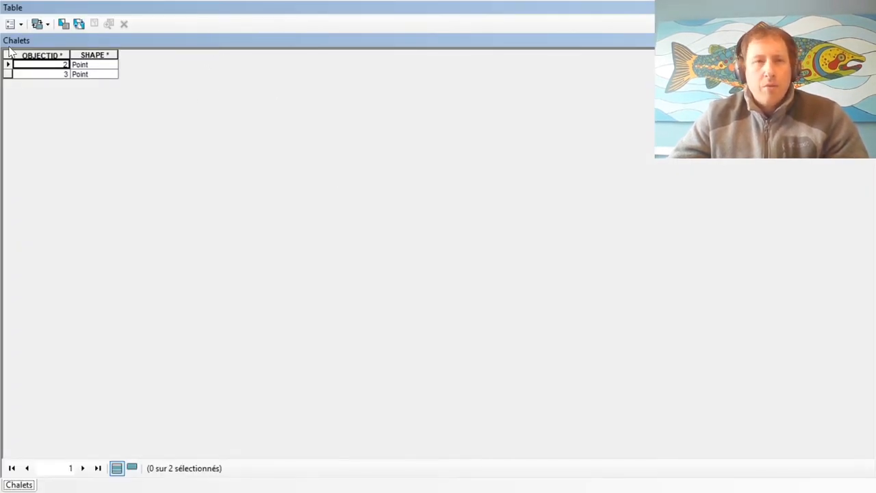
left_click(12, 24)
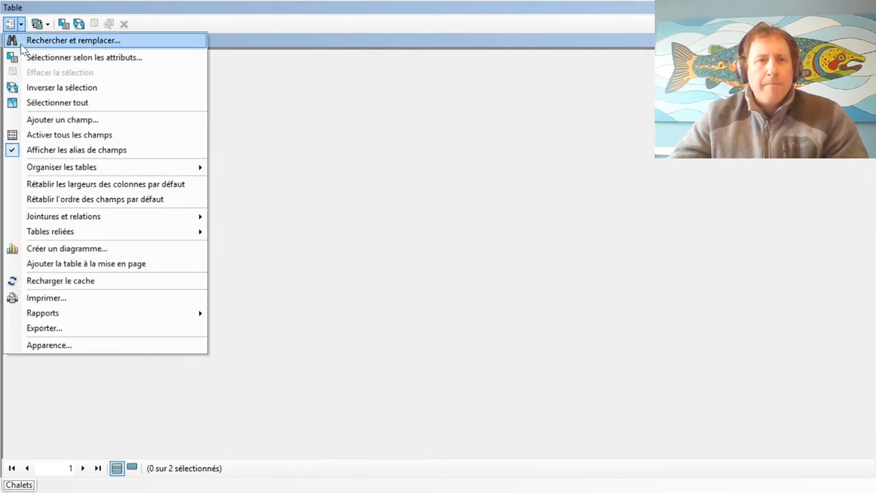
left_click(47, 119)
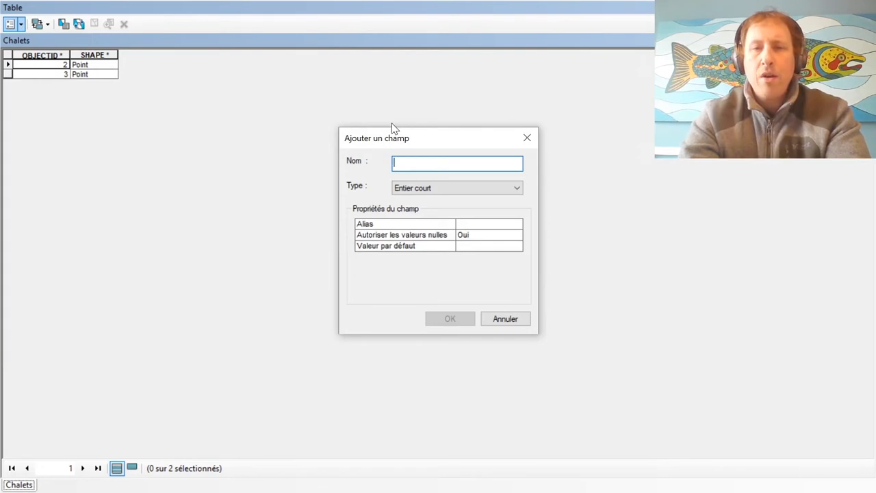
type("nom")
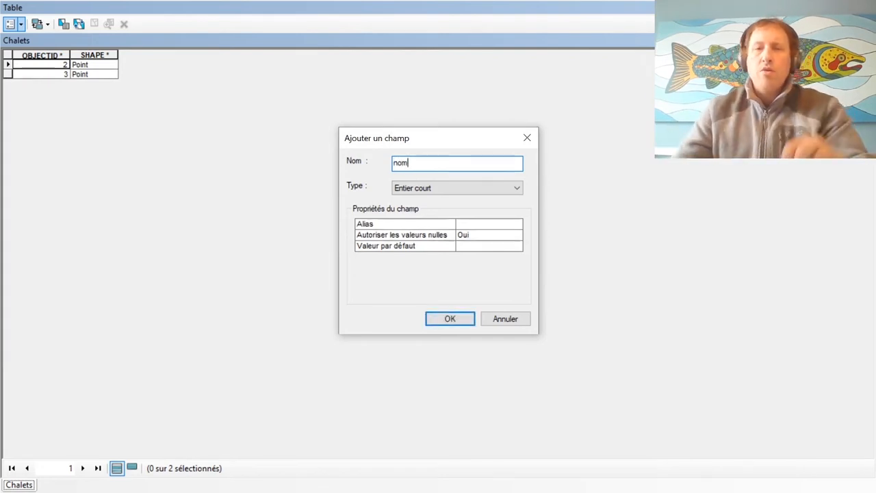
left_click(453, 188)
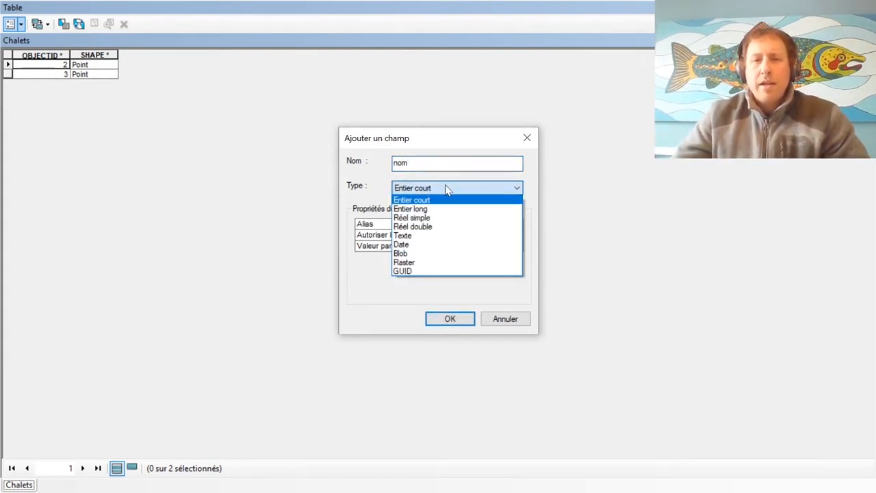
left_click(422, 234)
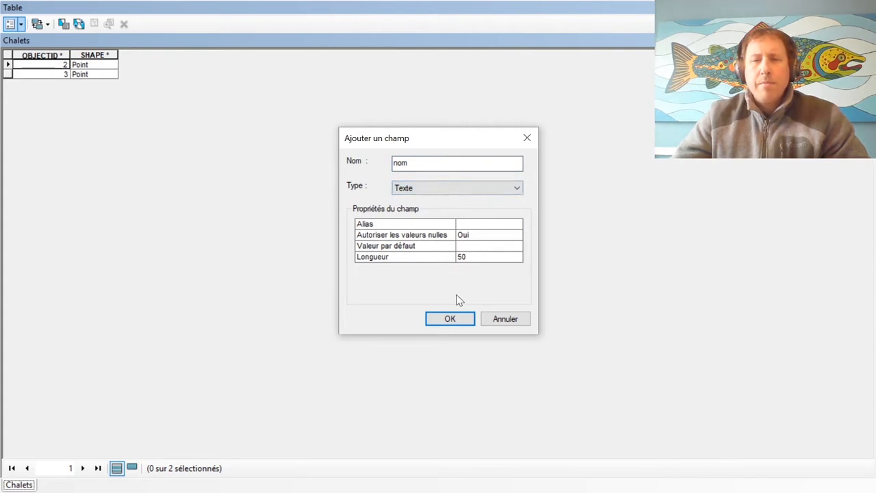
left_click(451, 321)
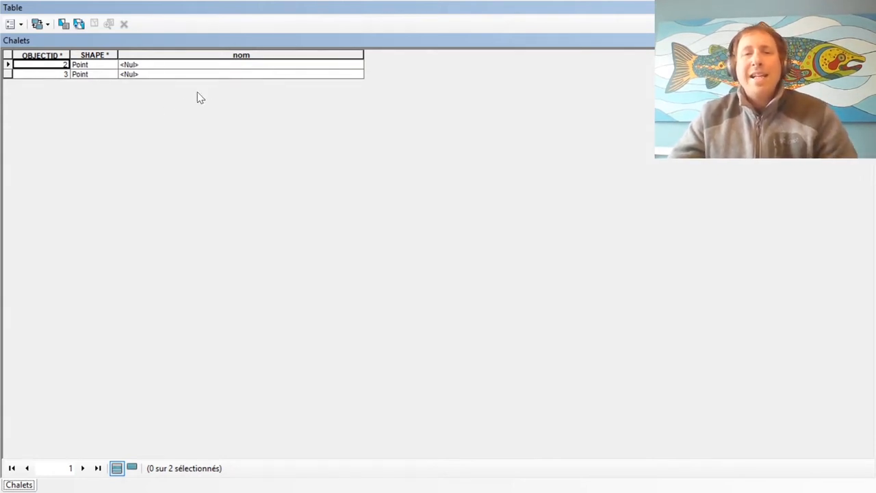
left_click(234, 65)
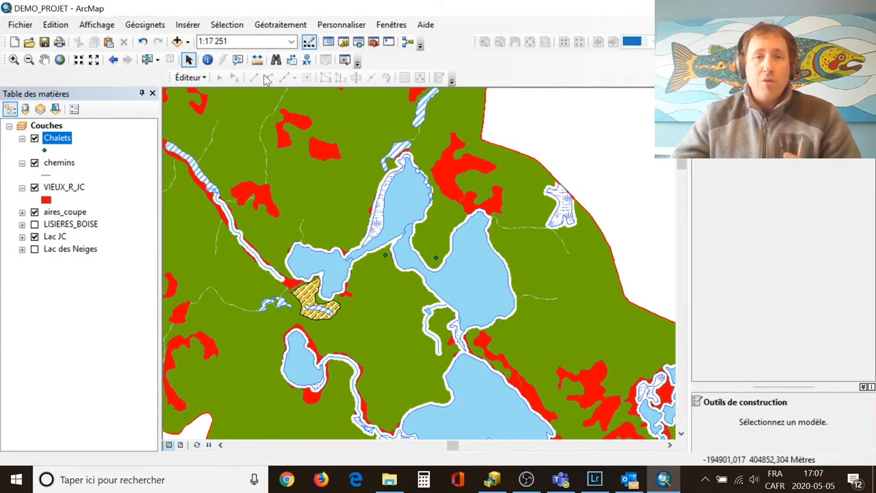
- Start an edit session on the Chalets layer, continue past the chemins notice and reopen the Chalets attribute table
left_click(188, 77)
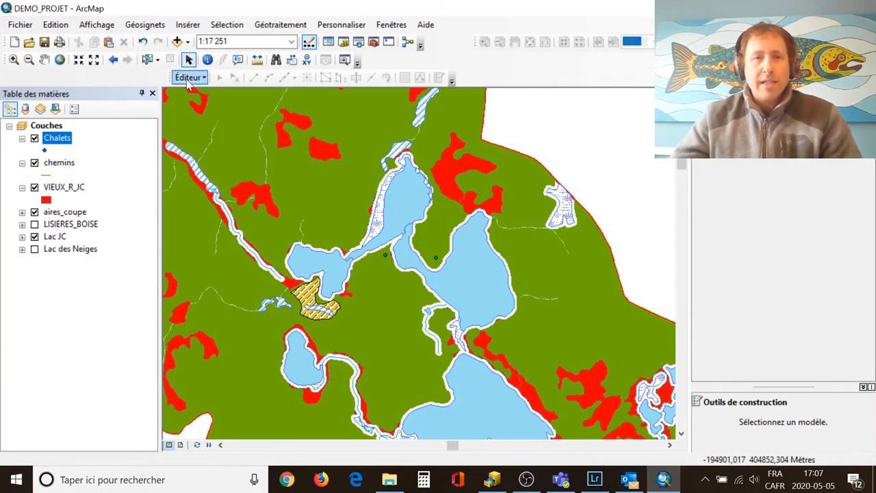
left_click(208, 92)
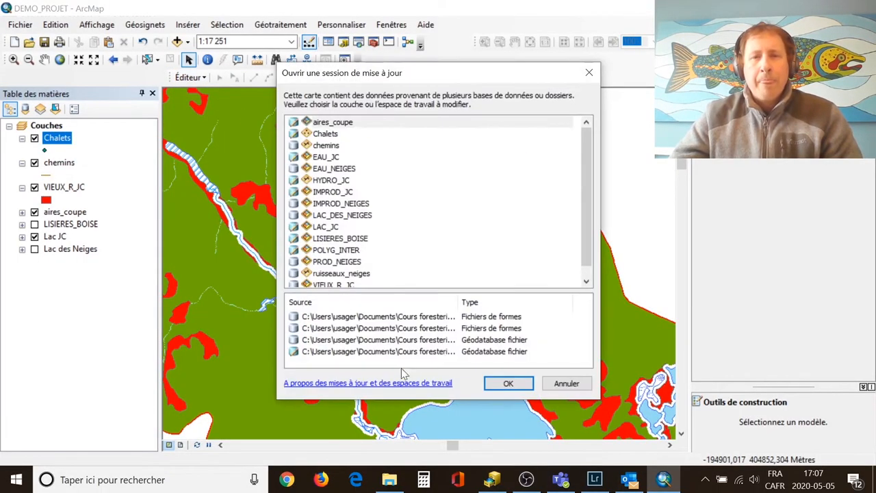
left_click(325, 134)
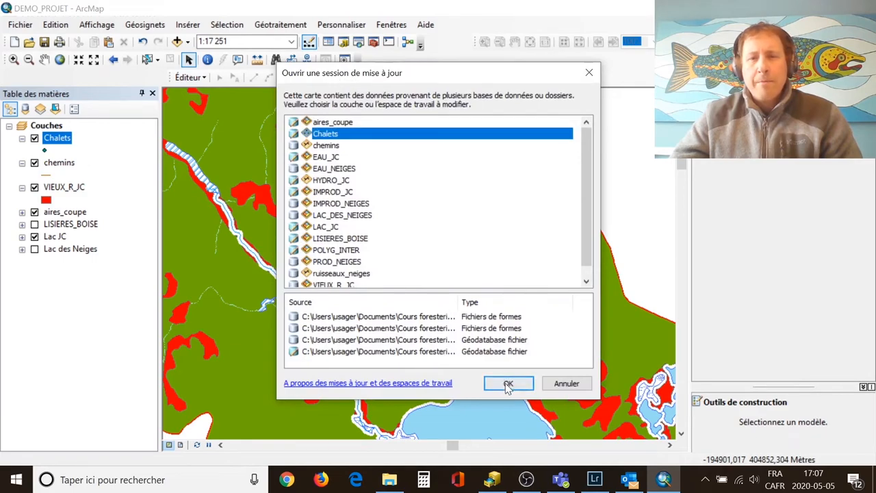
left_click(509, 384)
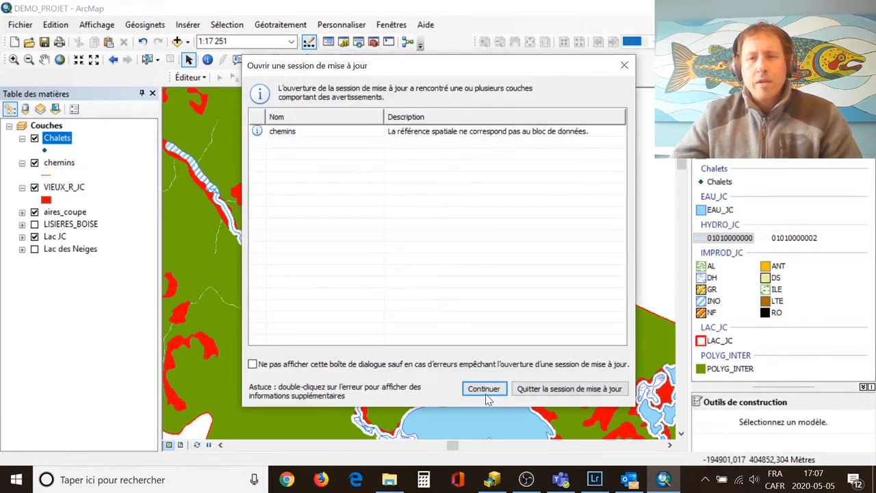
left_click(485, 390)
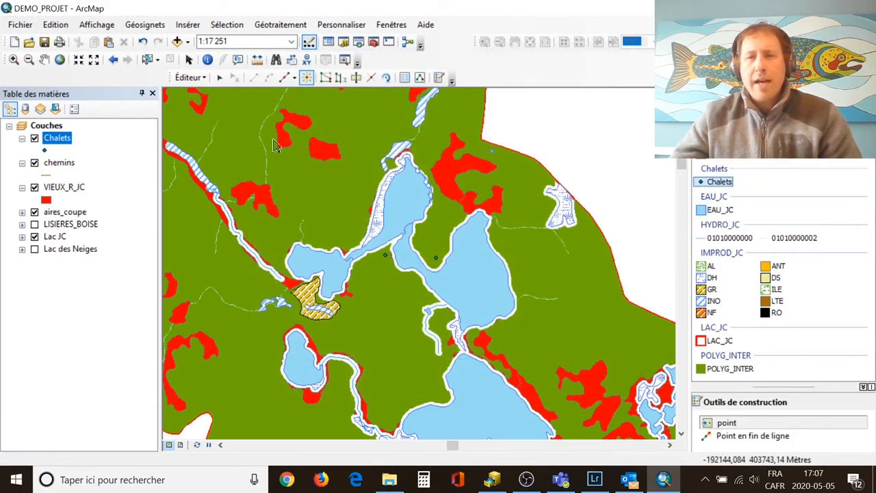
right_click(60, 139)
left_click(99, 182)
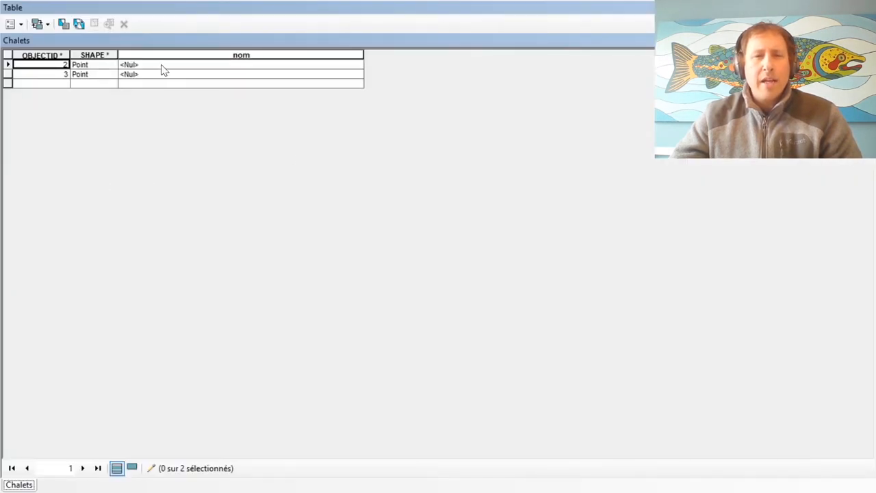
- Fill in the nom field of both Chalets records with the chalet names, written entirely in capitals
left_click(162, 66)
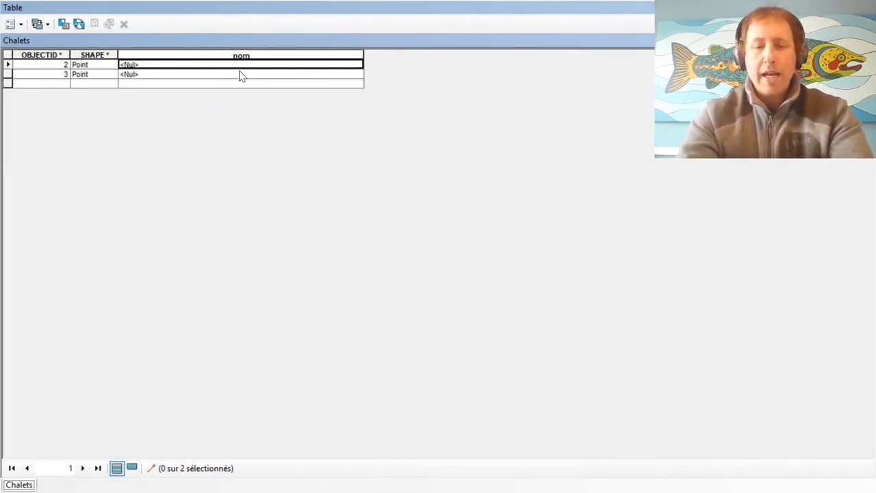
type("ti-JEAN")
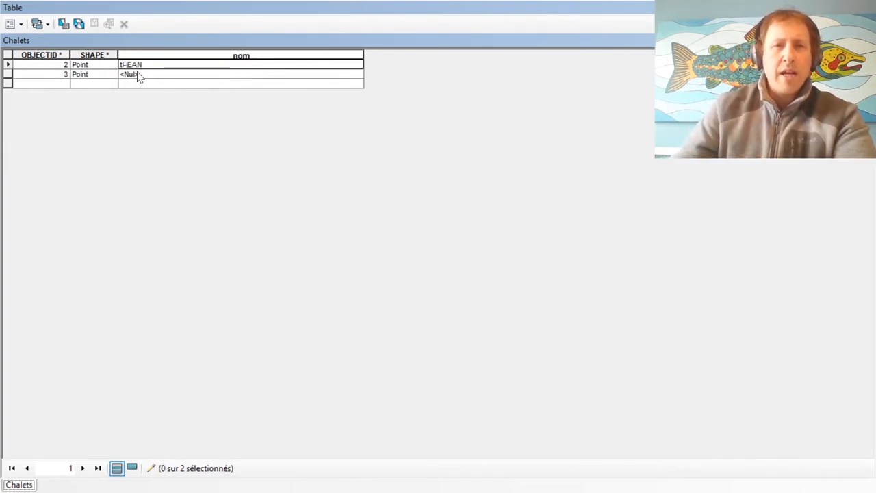
left_click(139, 77)
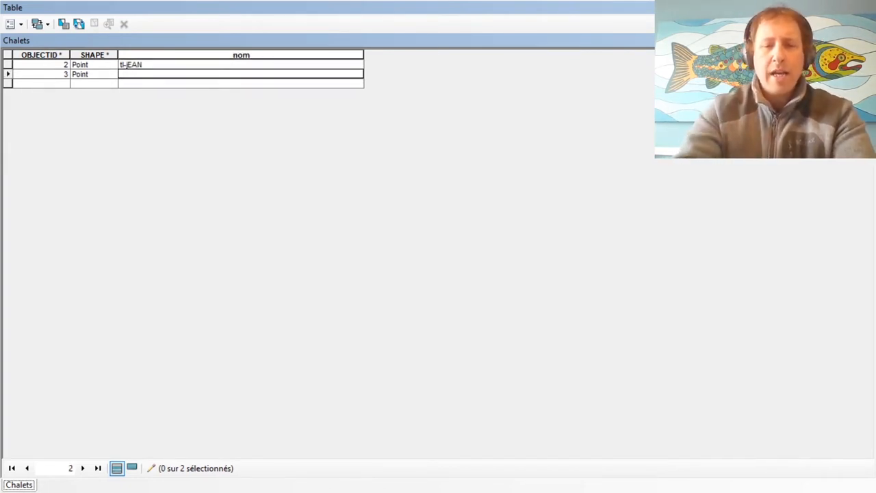
type("LOUIS")
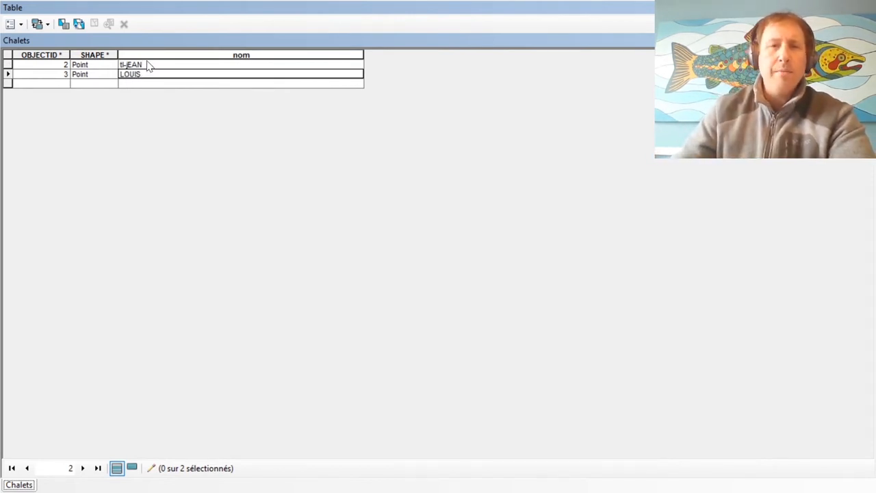
left_click(148, 65)
double_click(148, 65)
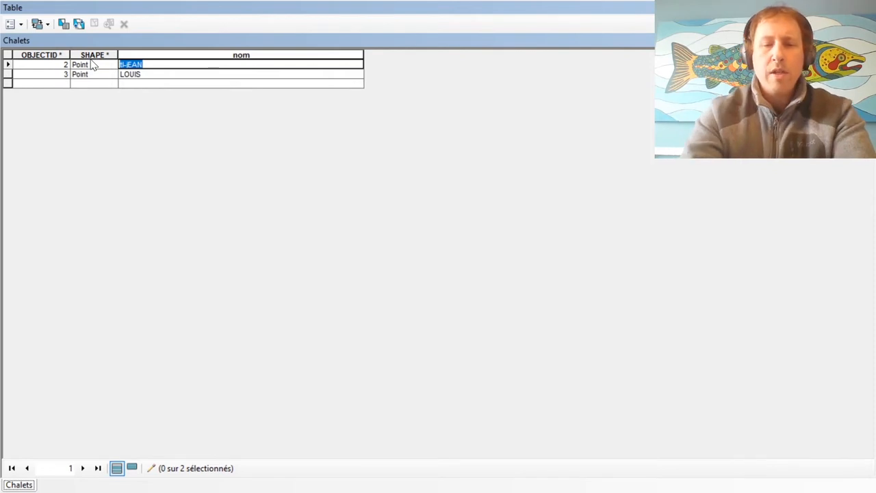
type("TI-")
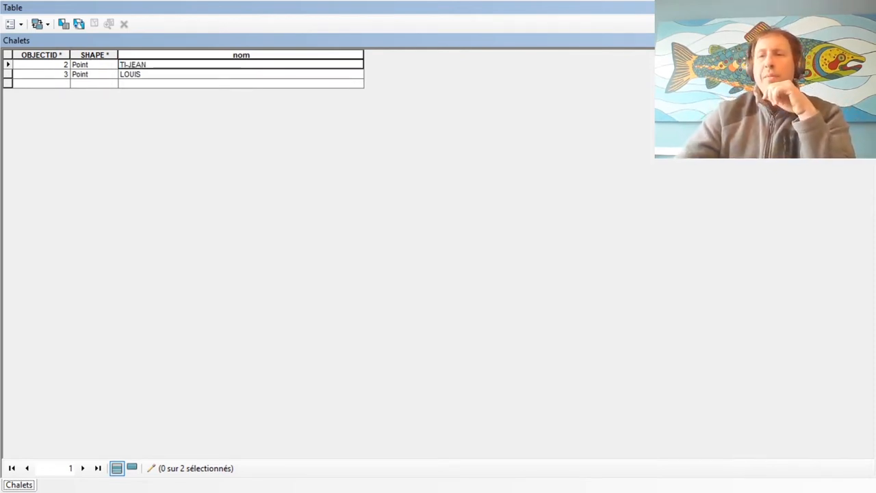
- Close the table, end the Chalets edit session while saving the edits, and reopen the layer's attribute table
left_click(867, 8)
left_click(203, 77)
left_click(206, 121)
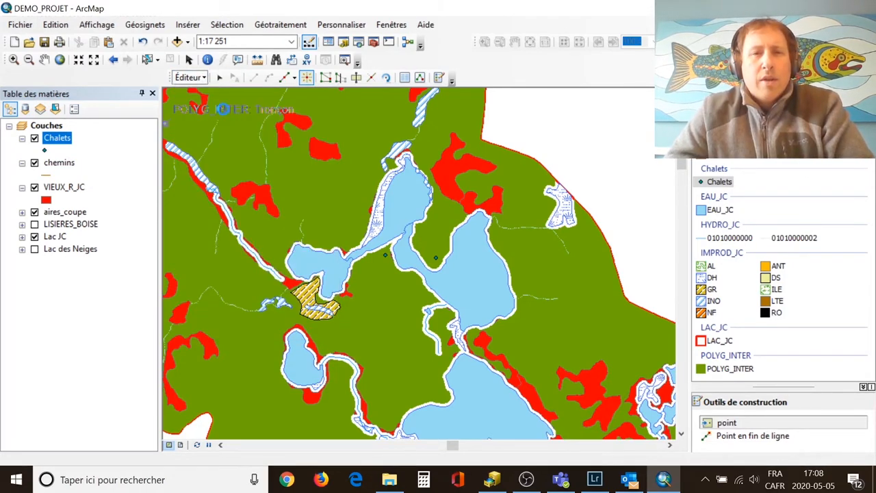
left_click(378, 283)
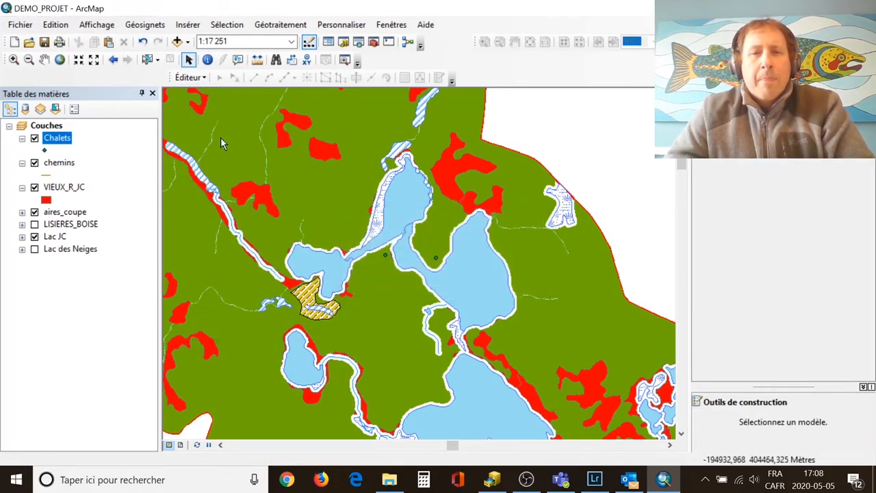
right_click(60, 141)
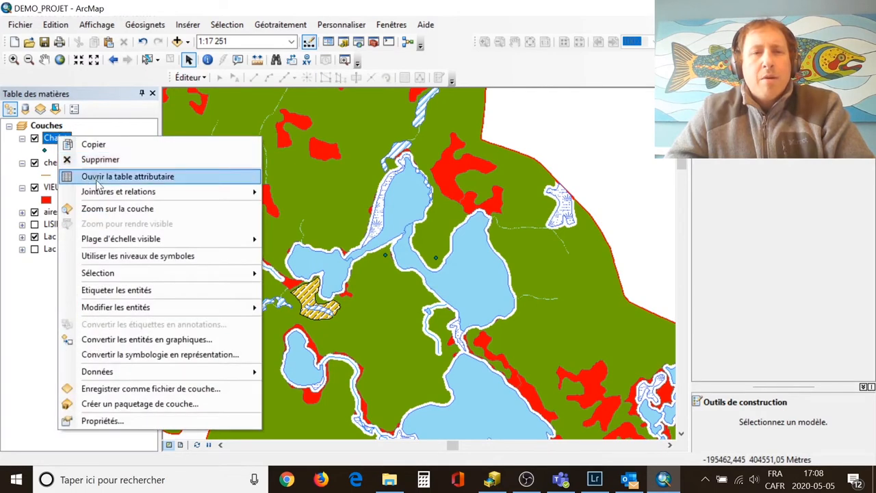
left_click(96, 175)
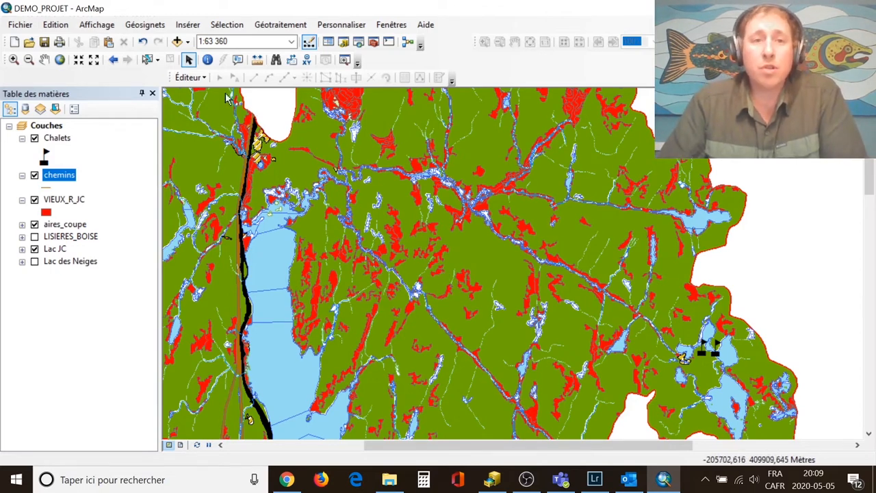
- Start an edit session on the chemins layer and continue past its spatial reference notice
left_click(199, 79)
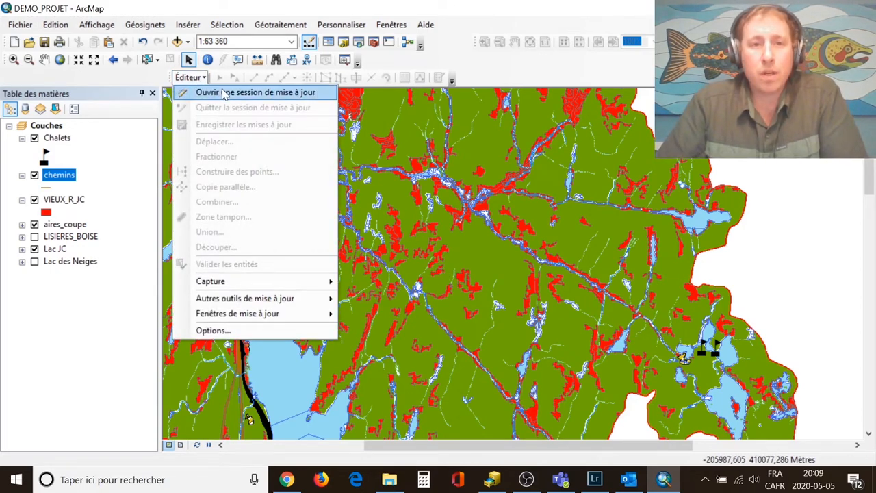
left_click(221, 92)
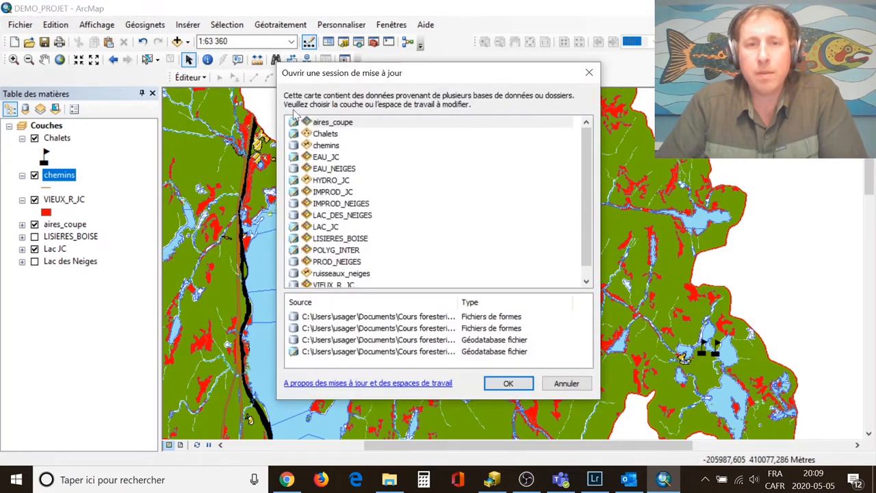
left_click(326, 145)
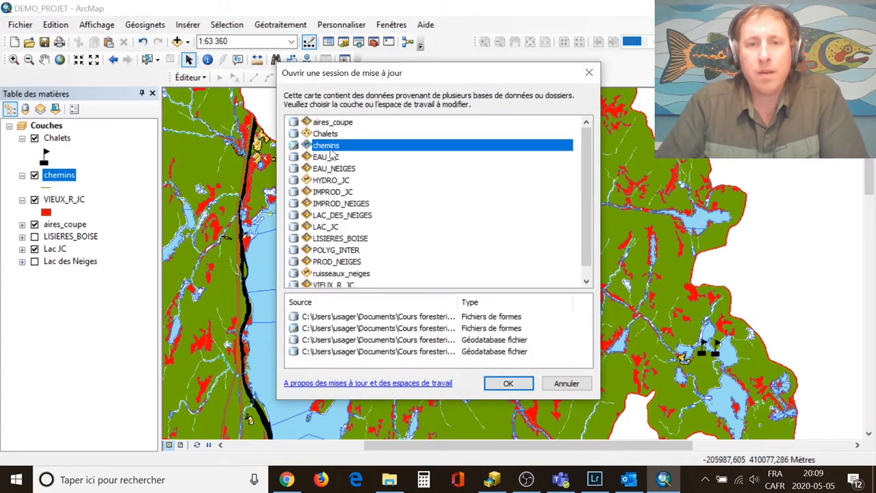
left_click(507, 383)
left_click(286, 140)
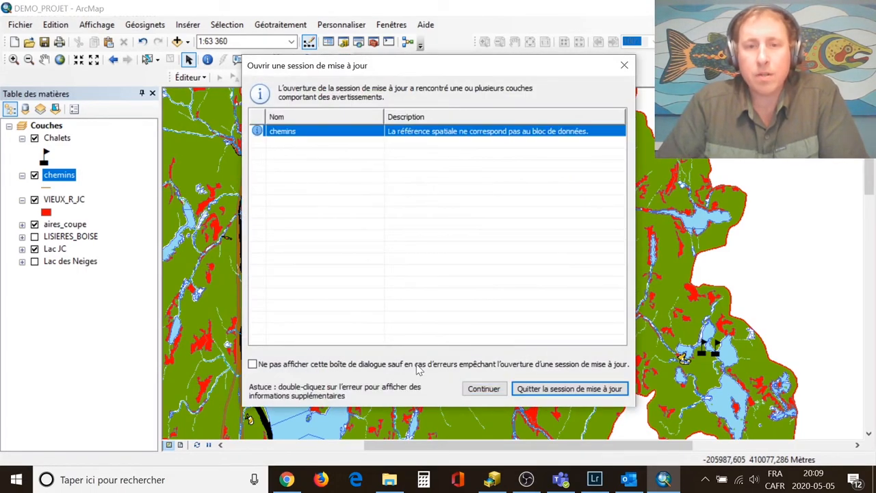
left_click(483, 389)
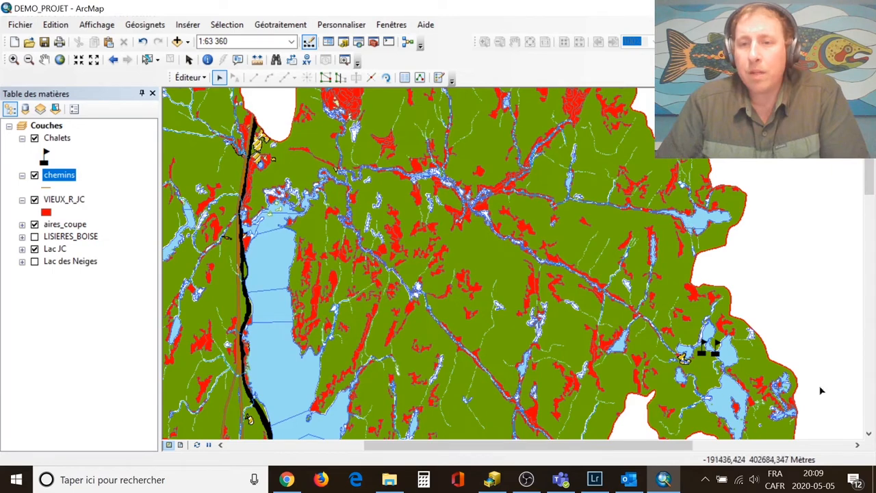
- Bring up the Créer des entités window and choose the chemins template with the Ligne construction tool
left_click(187, 77)
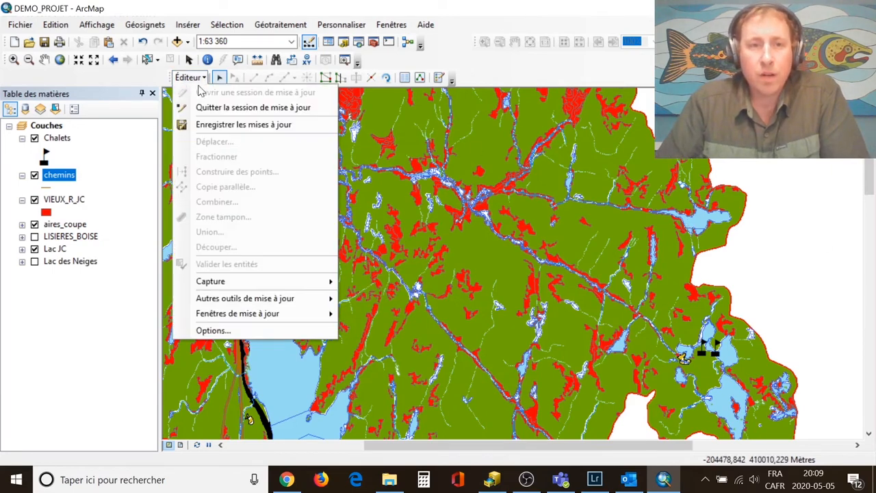
mouse_move(245, 318)
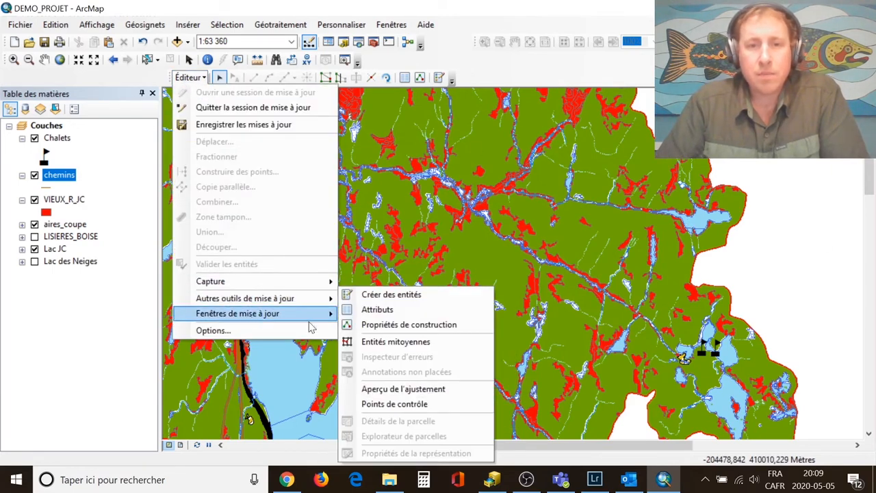
left_click(383, 305)
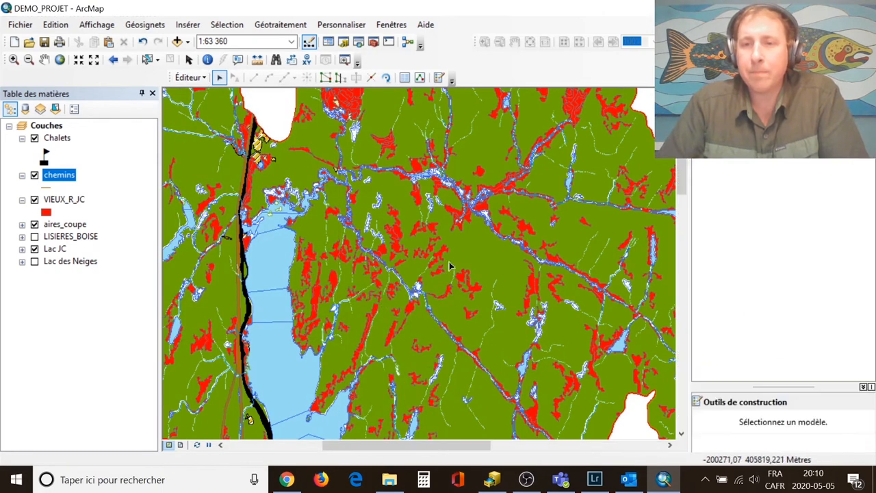
left_click(716, 141)
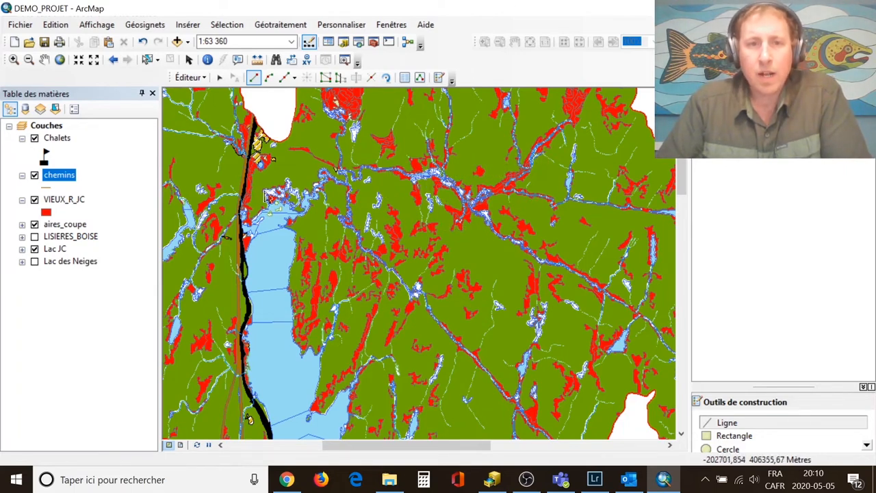
- Sketch the main chemins line from the thick black road north of Lac JC southeastward across the territory, about 12.4 km so far
left_click(247, 187)
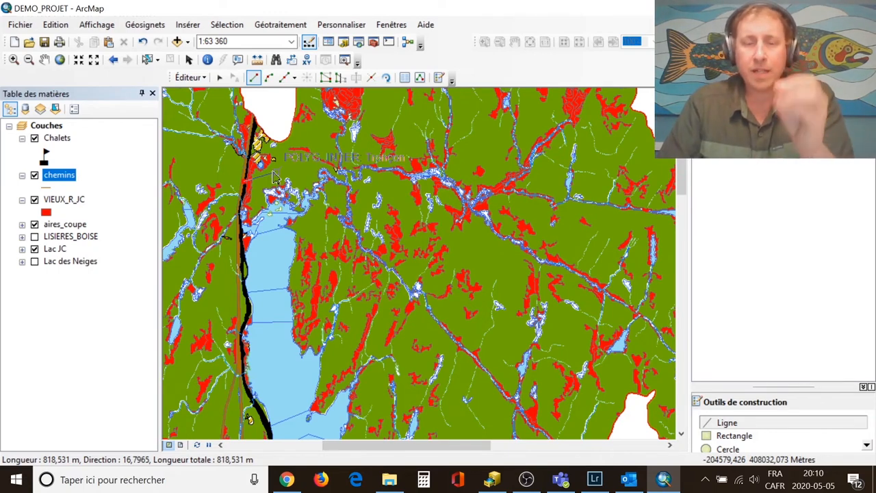
left_click(273, 172)
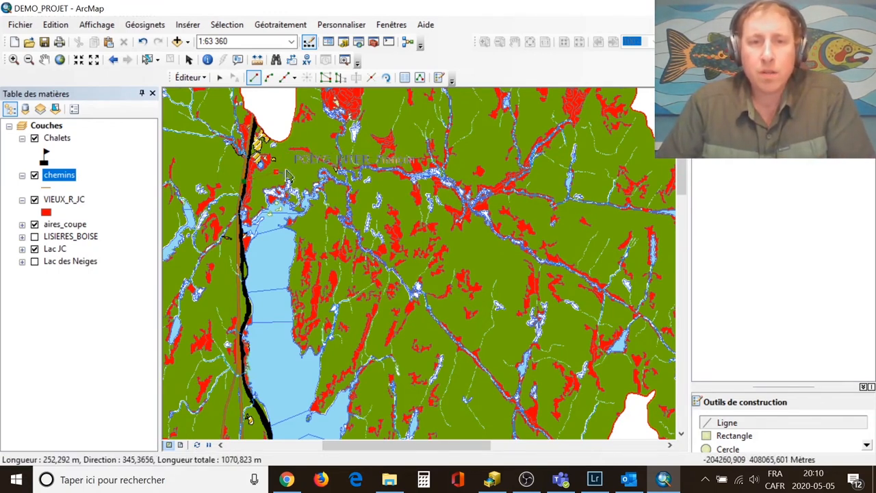
left_click(295, 167)
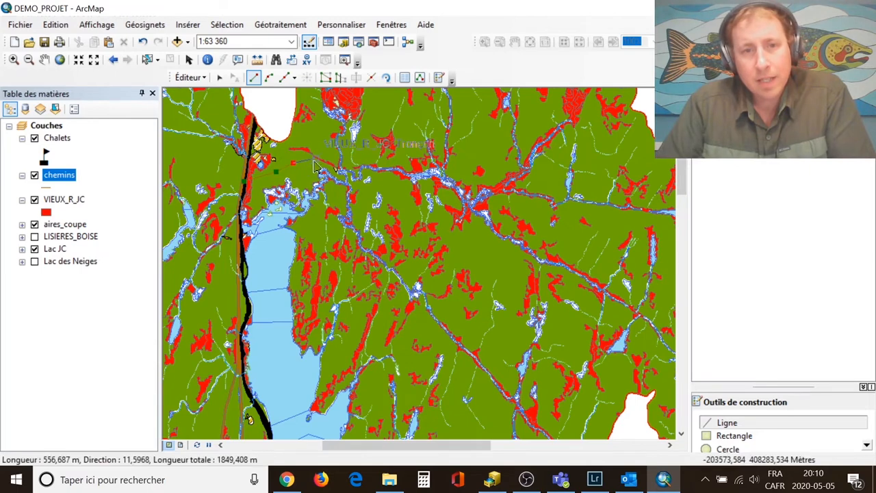
left_click(324, 161)
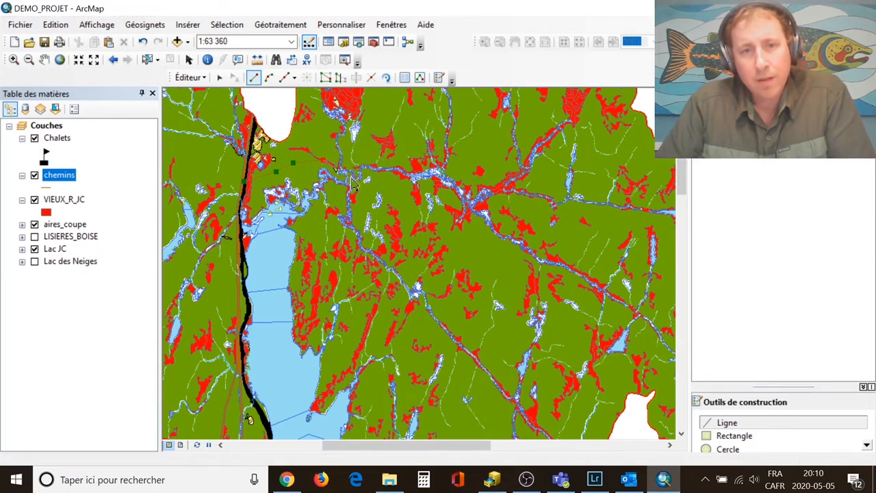
left_click(355, 182)
left_click(402, 211)
left_click(417, 239)
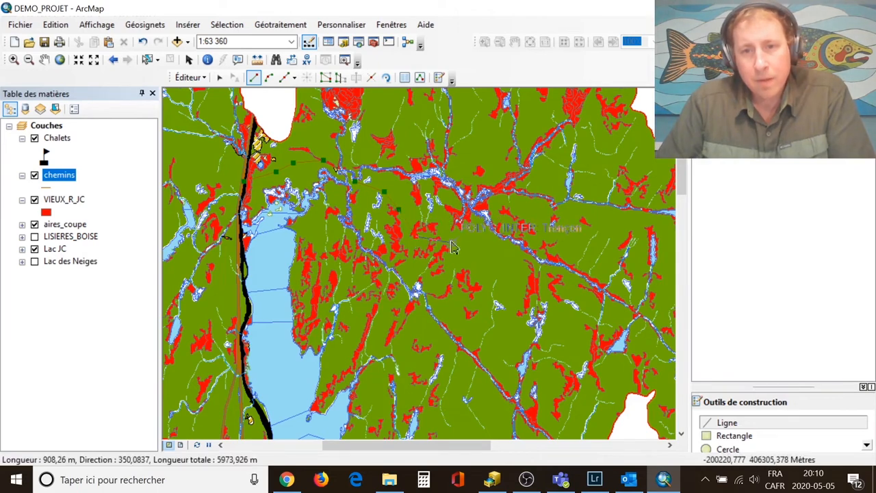
left_click(453, 243)
left_click(489, 257)
left_click(509, 283)
left_click(565, 316)
left_click(573, 347)
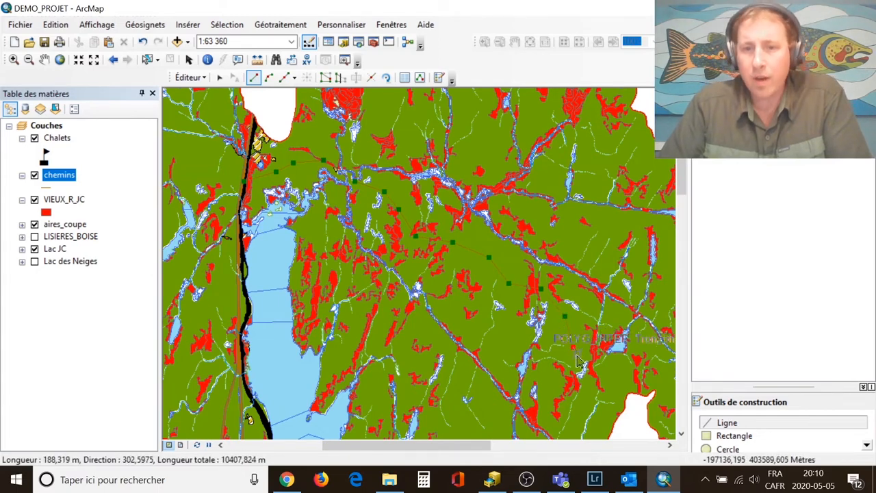
left_click(616, 374)
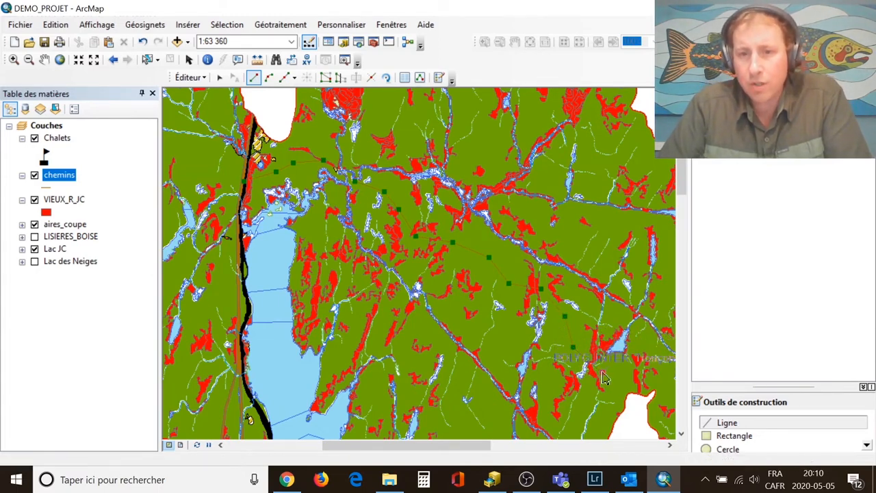
left_click(633, 373)
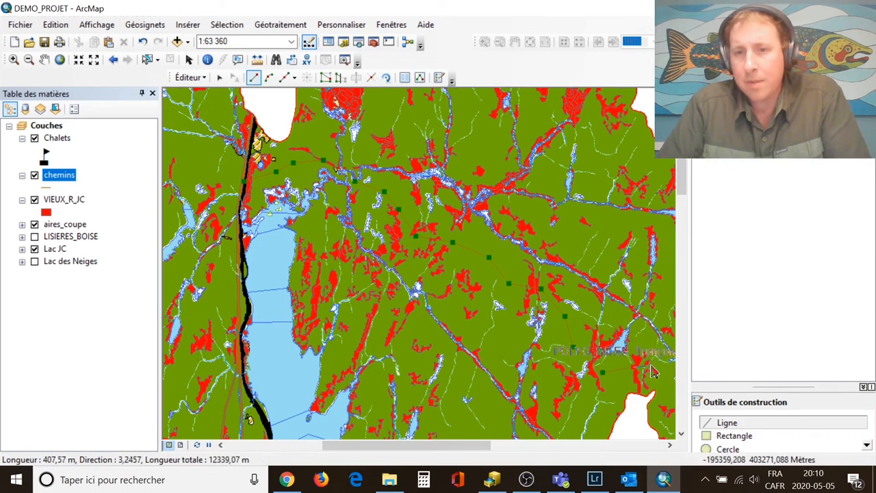
left_click(652, 372)
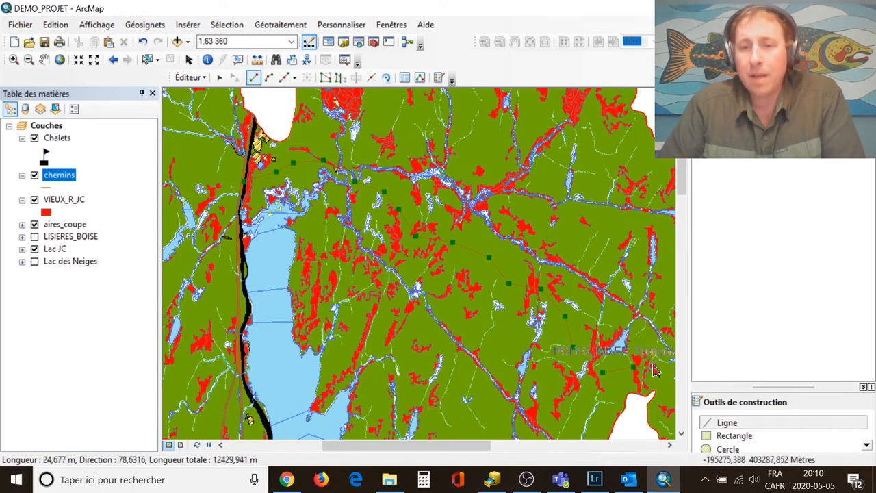
- Continue the main line eastward past the hatched yellow area to the western chalet and finish it at about 13.9 km
scroll(654, 371, "up", 1)
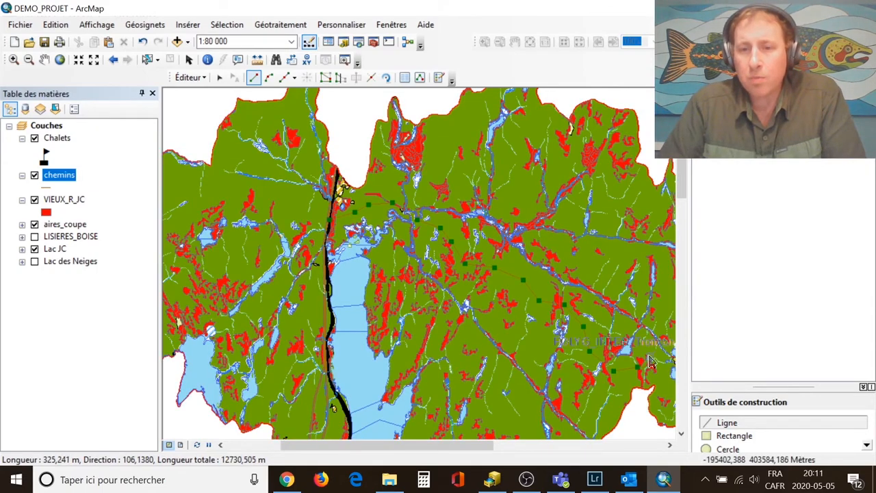
scroll(636, 356, "down", 1)
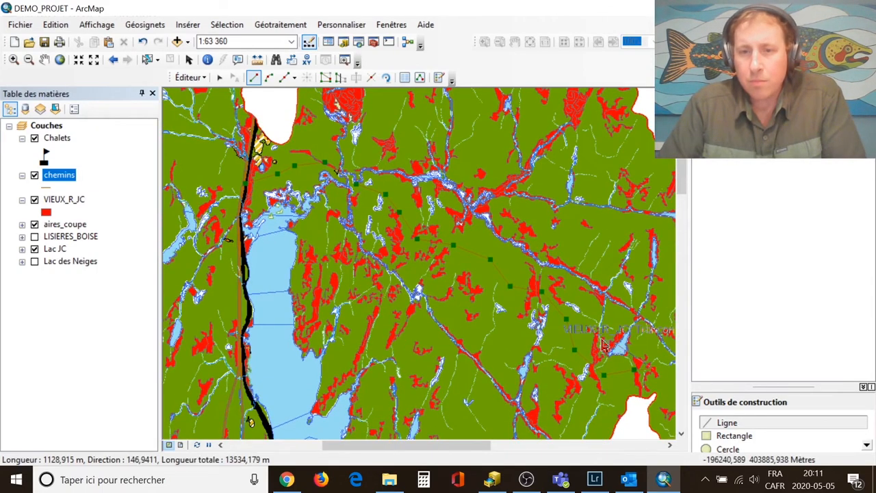
scroll(636, 355, "up", 1)
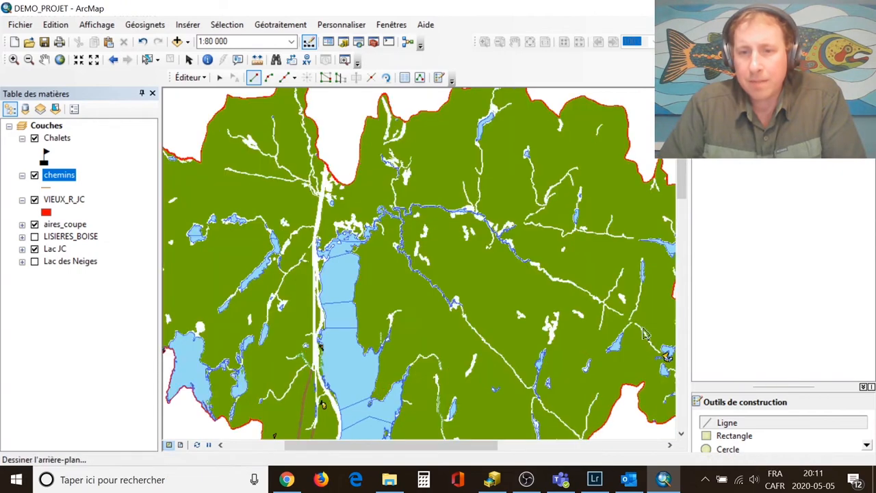
left_click_drag(656, 363, 499, 304)
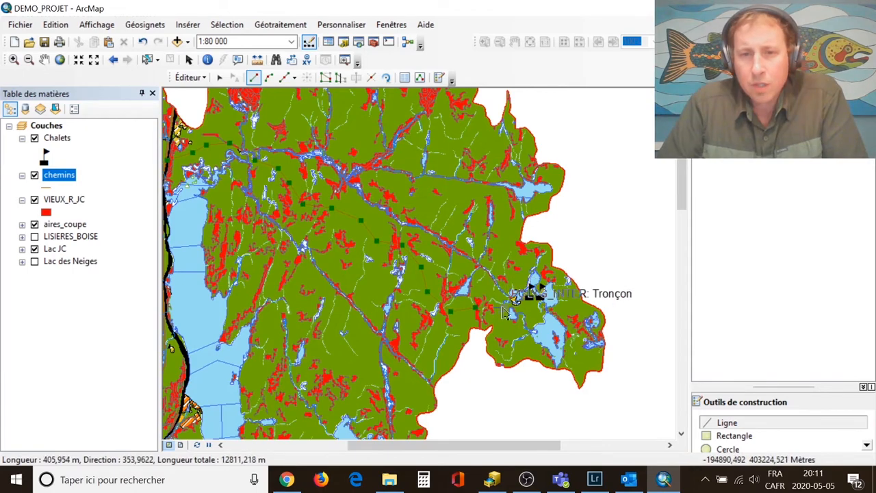
scroll(503, 313, "down", 5)
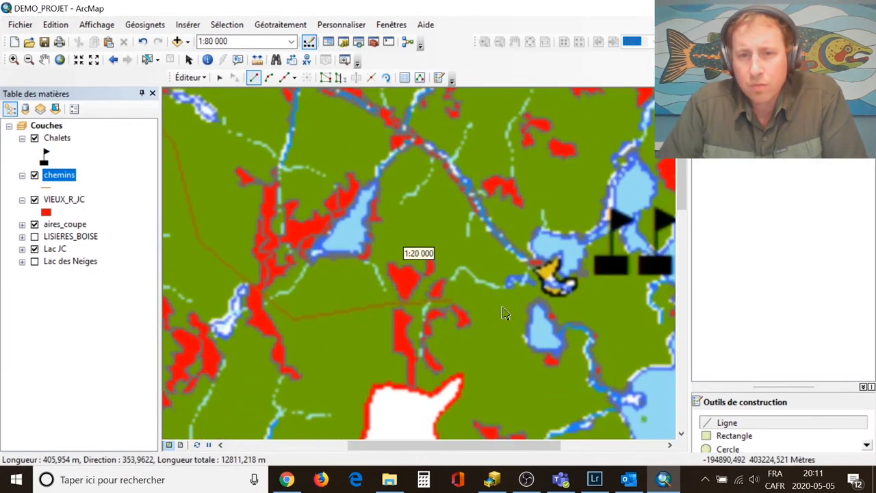
left_click(499, 304)
left_click(536, 299)
left_click(552, 300)
left_click(584, 296)
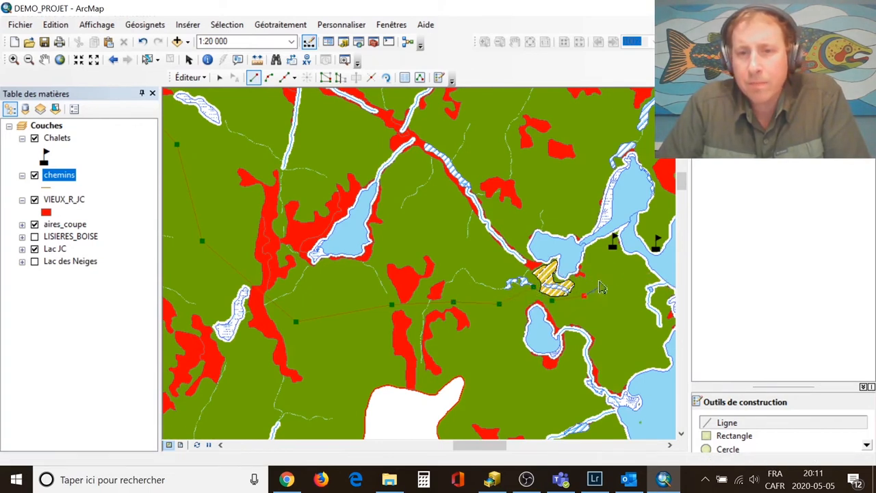
left_click(610, 272)
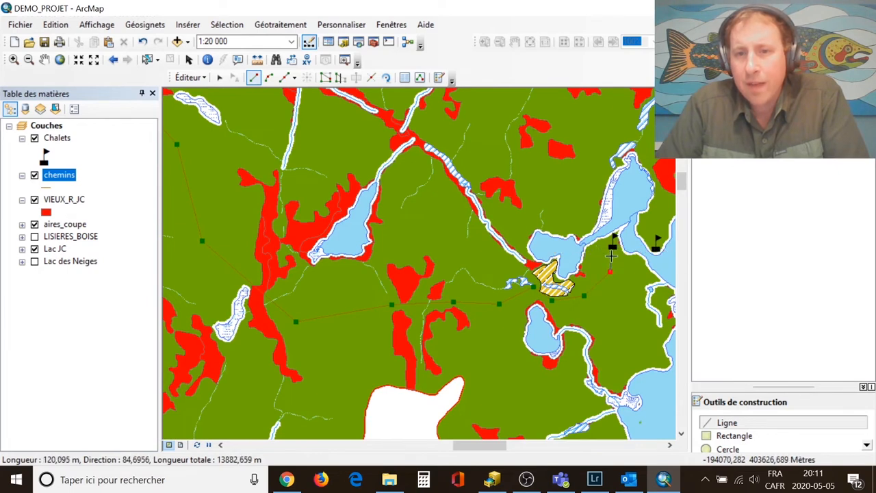
key("F2")
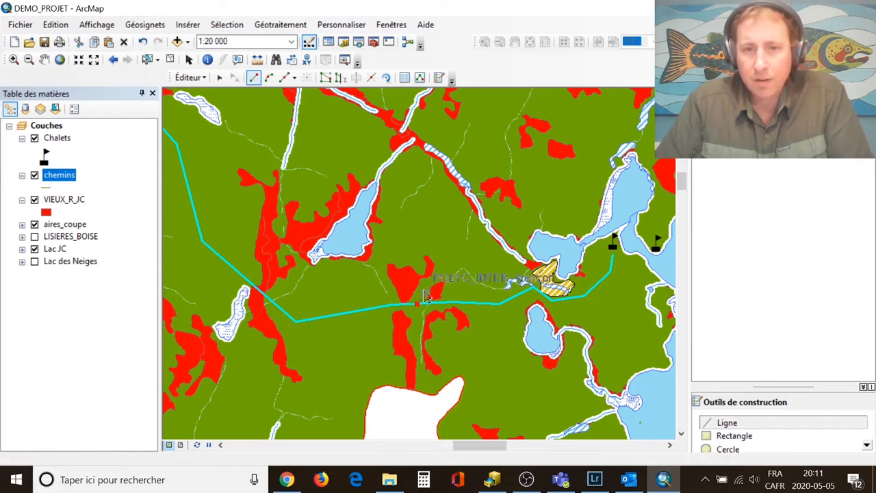
- Draw a branch chemins line from the main line northeastward around the small lake to the eastern chalet
left_click(449, 247)
left_click(463, 237)
left_click(485, 216)
left_click(517, 188)
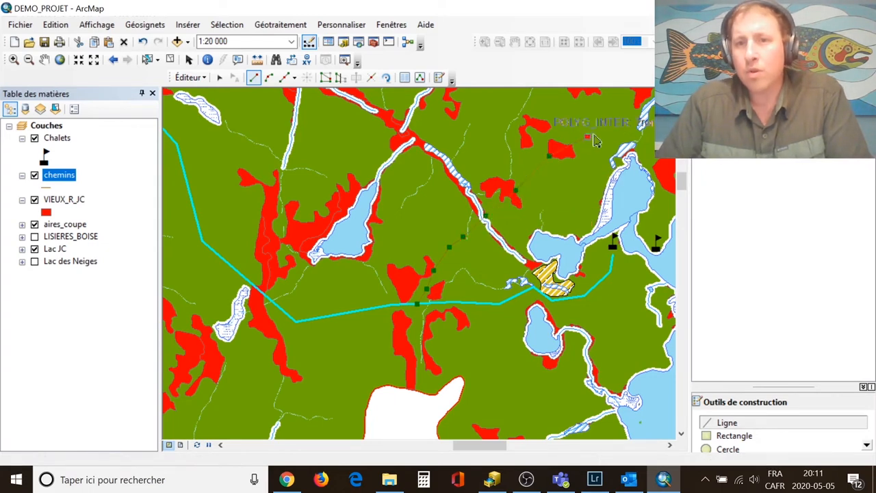
left_click(617, 136)
left_click(639, 131)
left_click(648, 145)
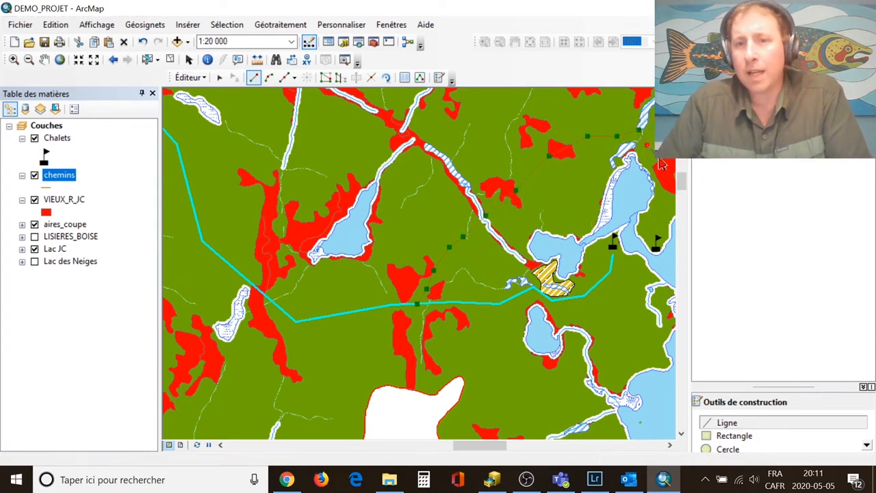
left_click(666, 191)
left_click(663, 209)
left_click(658, 225)
double_click(656, 238)
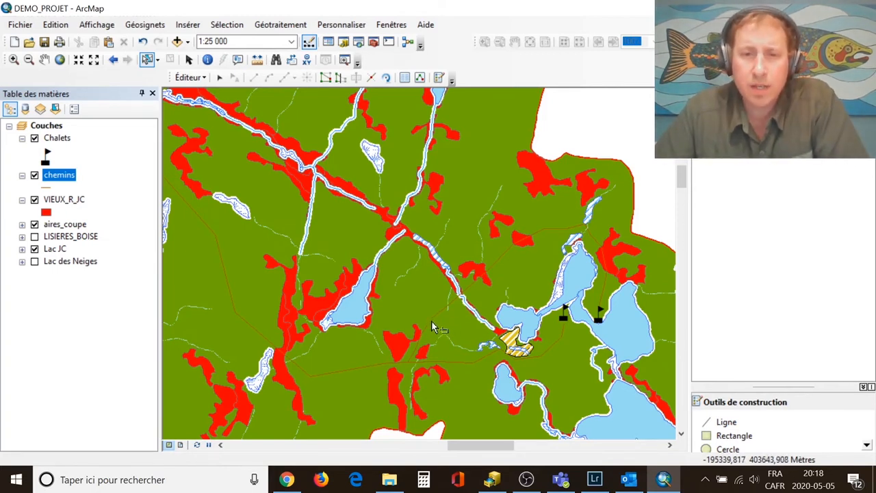
- Select the branch line leading to the eastern chalet and delete it
left_click_drag(430, 314, 441, 324)
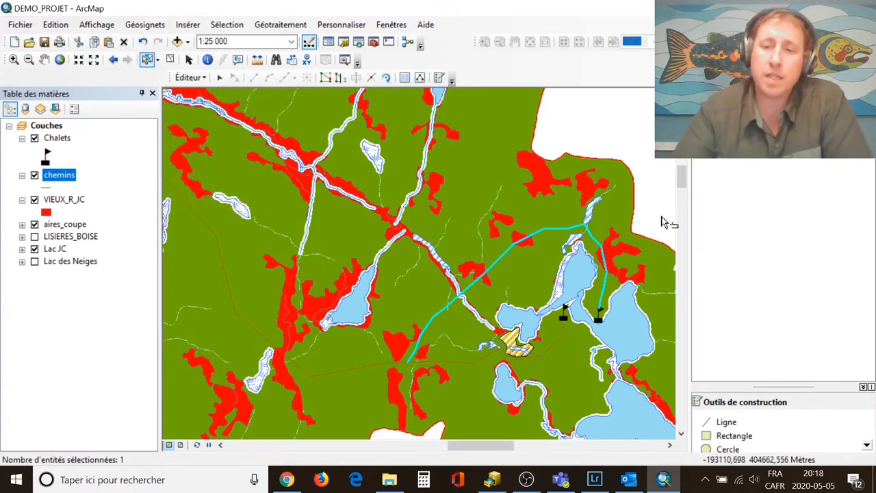
key("Delete")
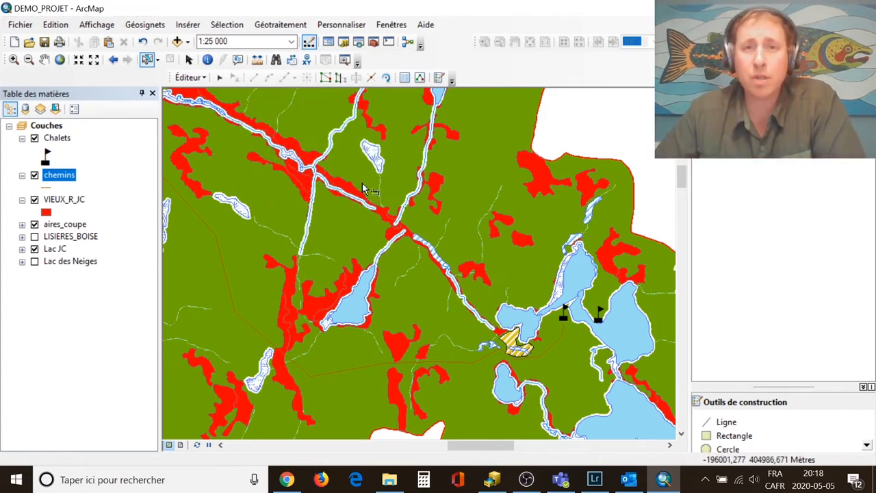
- Display the Capture snapping toolbar and activate edge (tronçon) snapping
left_click(189, 78)
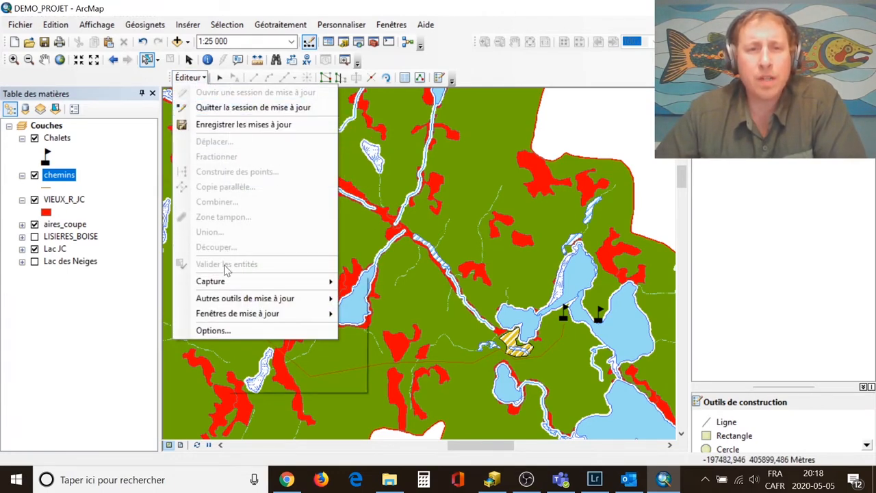
mouse_move(236, 282)
left_click(377, 282)
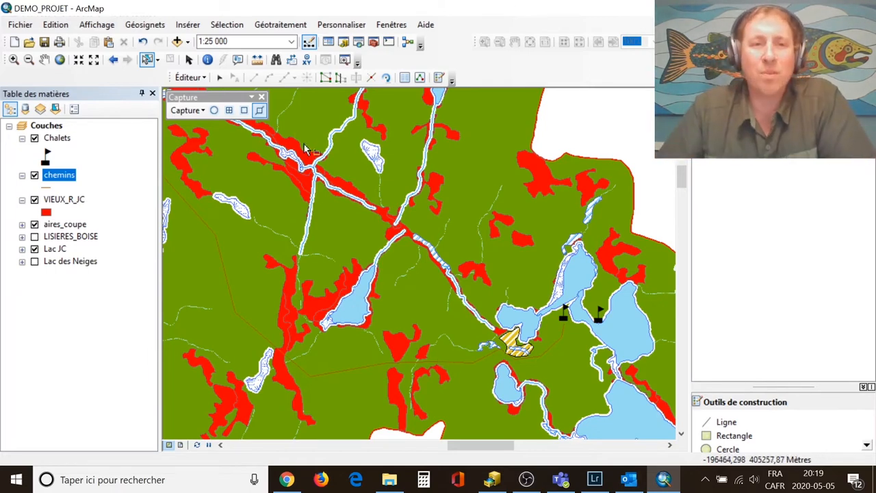
left_click(260, 111)
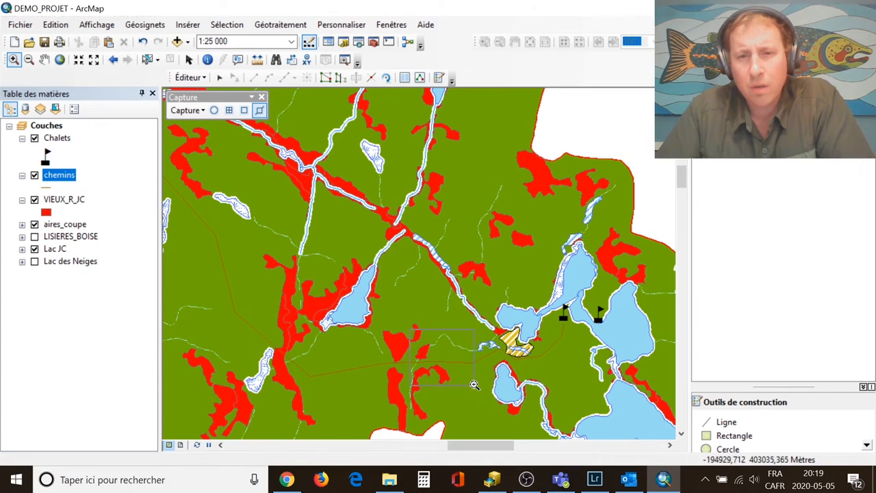
- Draw a branch chemins line about 2.9 km long, snapped to the main line's edge, around the small lake to the eastern chalet
left_click_drag(475, 385, 475, 385)
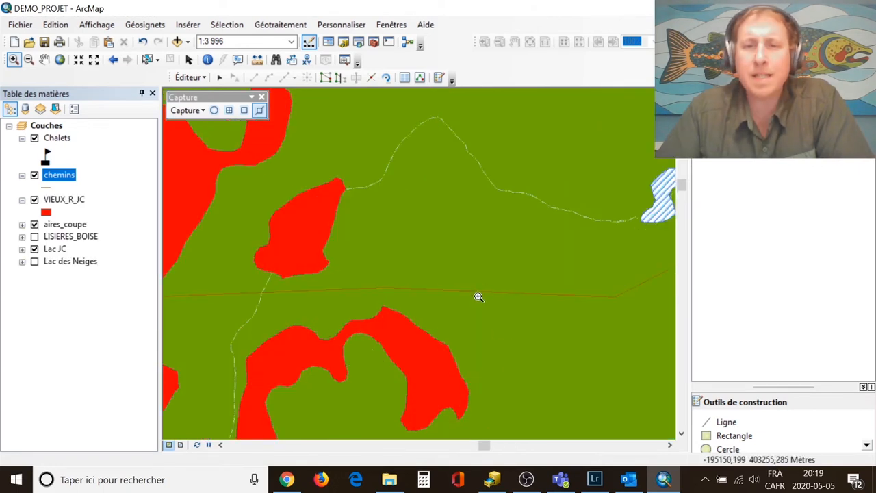
left_click(726, 423)
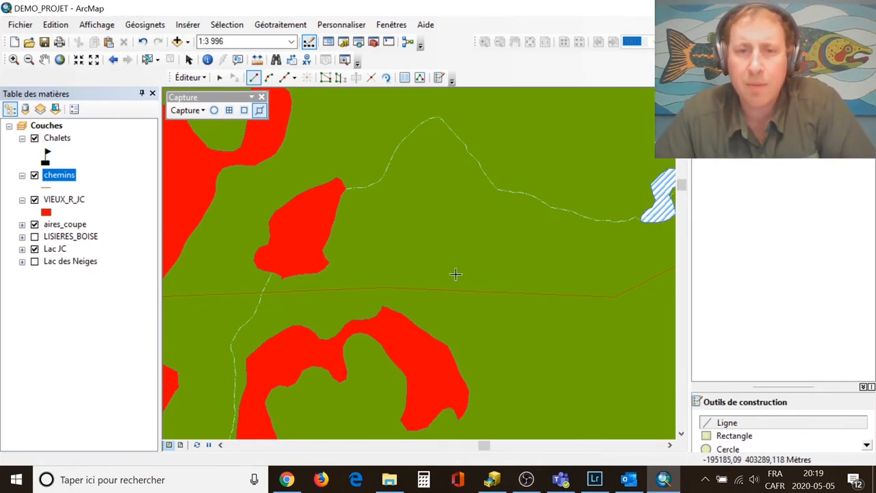
mouse_move(463, 296)
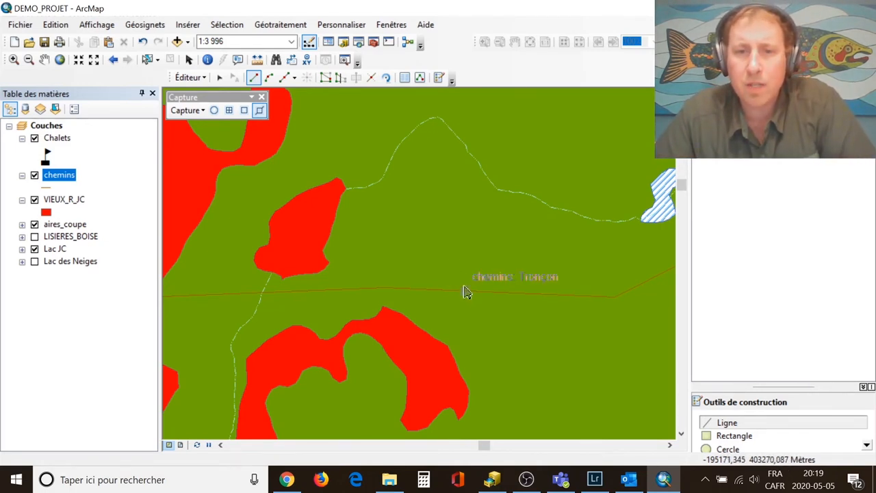
scroll(469, 295, "up", 5)
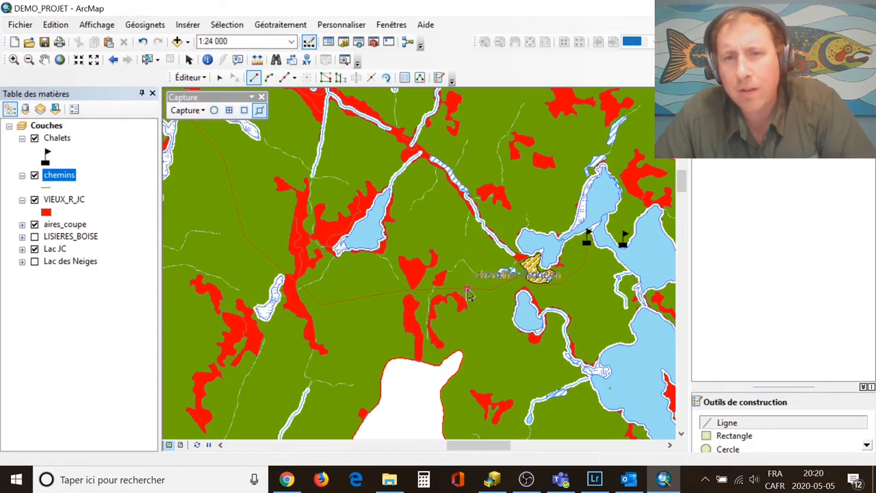
left_click(467, 289)
left_click(472, 253)
left_click(491, 224)
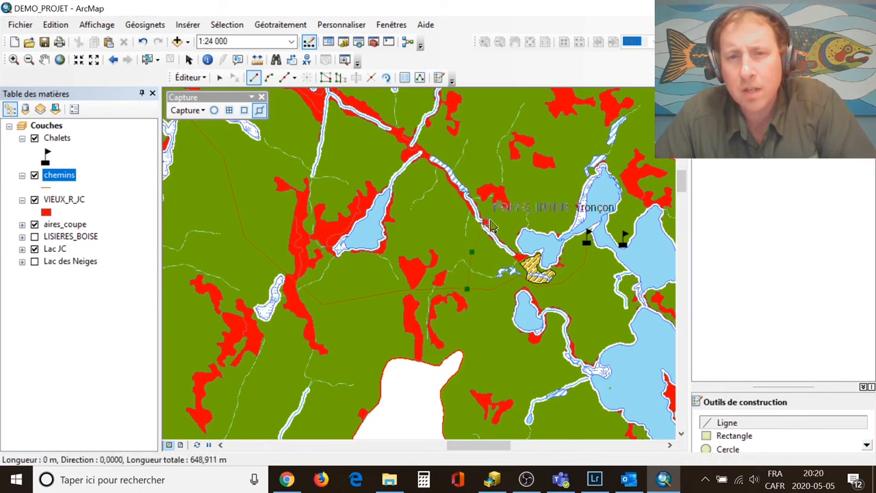
left_click(531, 196)
left_click(552, 175)
left_click(580, 145)
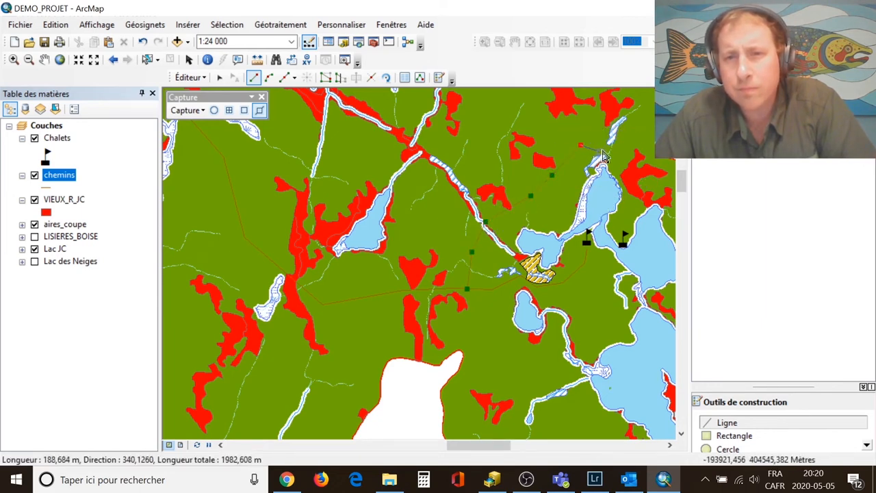
double_click(615, 157)
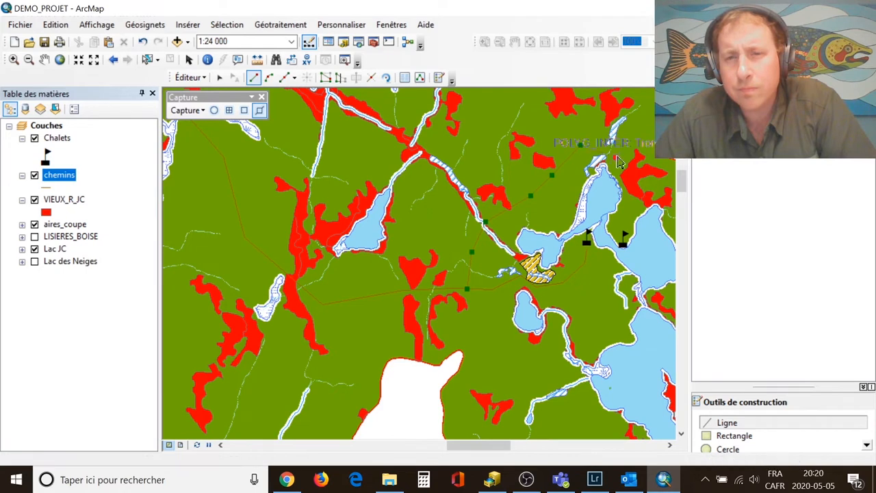
left_click(632, 198)
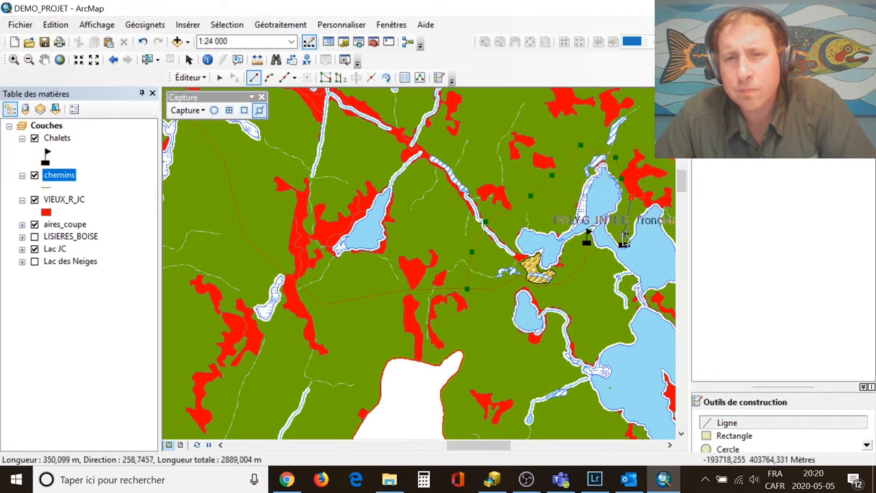
double_click(624, 239)
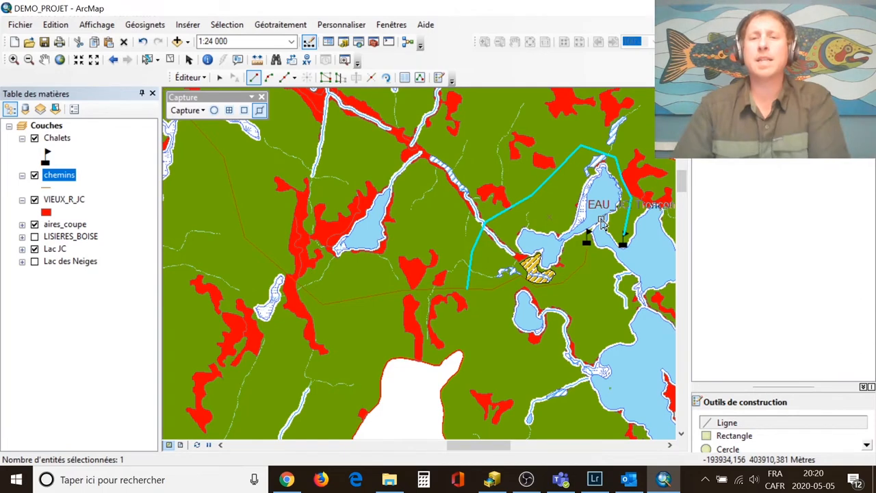
- Examine the junction between the new branch and the main chemins line up close
left_click(14, 59)
left_click_drag(483, 299, 454, 277)
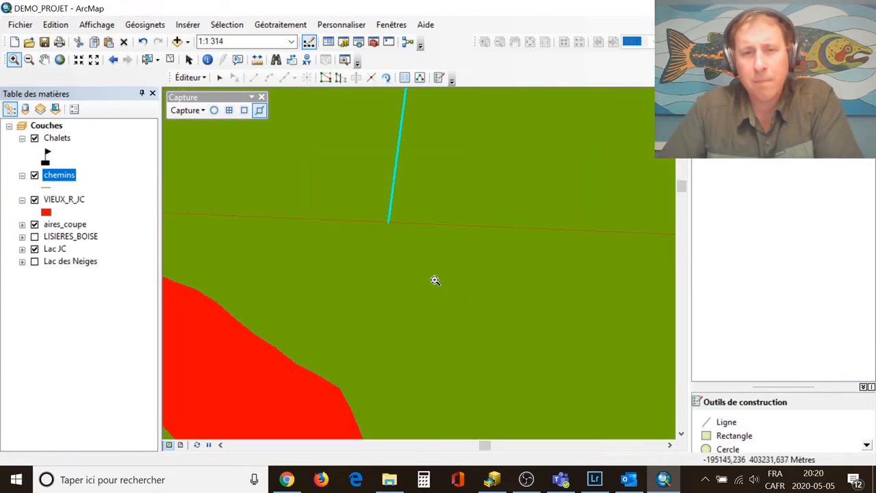
- Save the chemins edits after inspecting the junction of the branch and main lines
left_click_drag(376, 218, 348, 200)
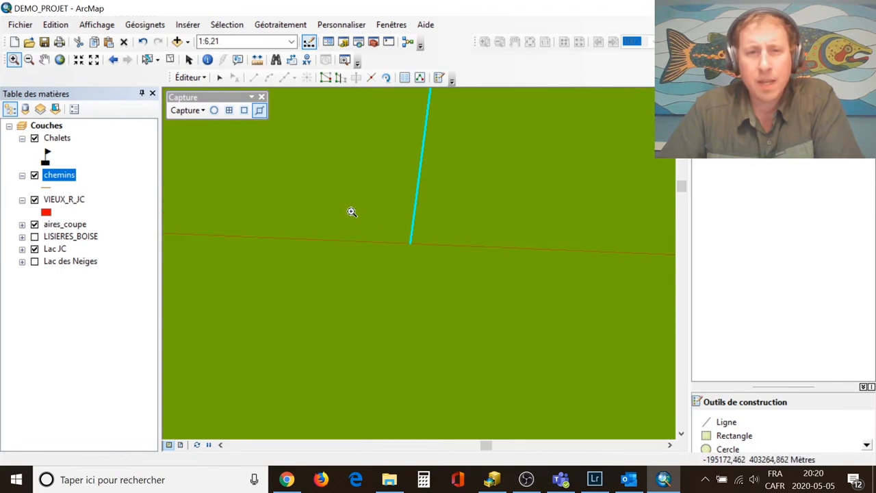
left_click(202, 80)
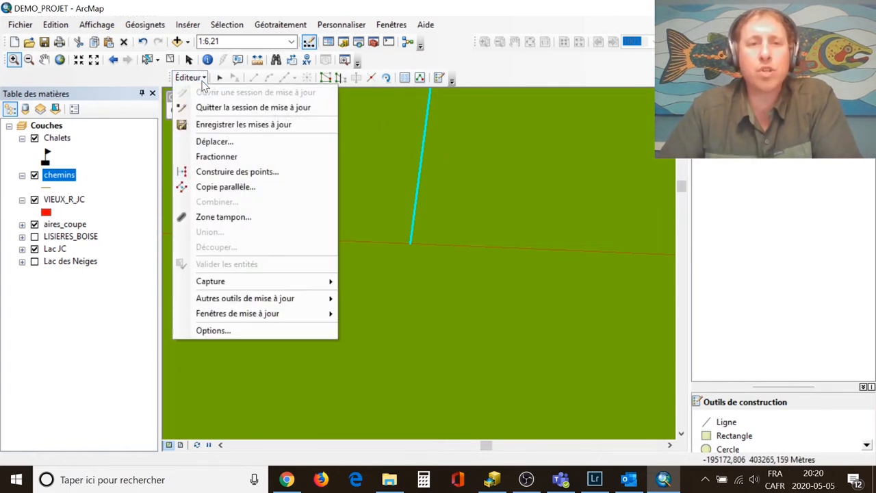
left_click(229, 126)
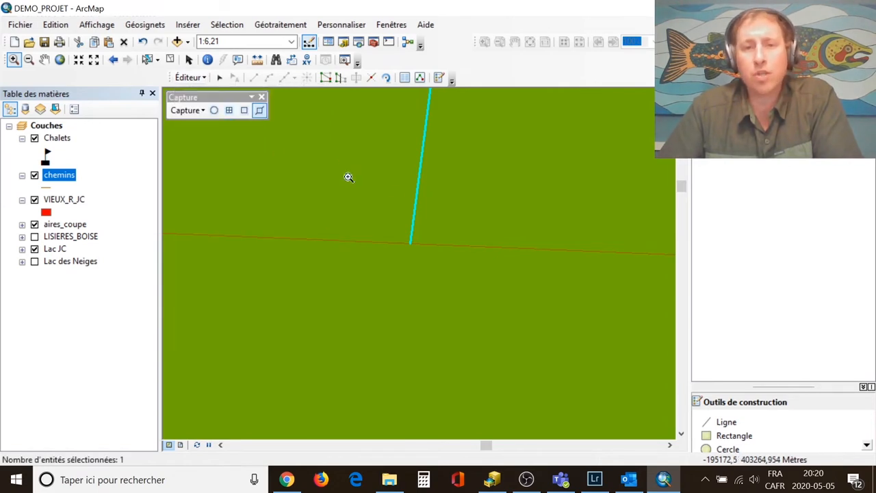
right_click(64, 177)
left_click(151, 207)
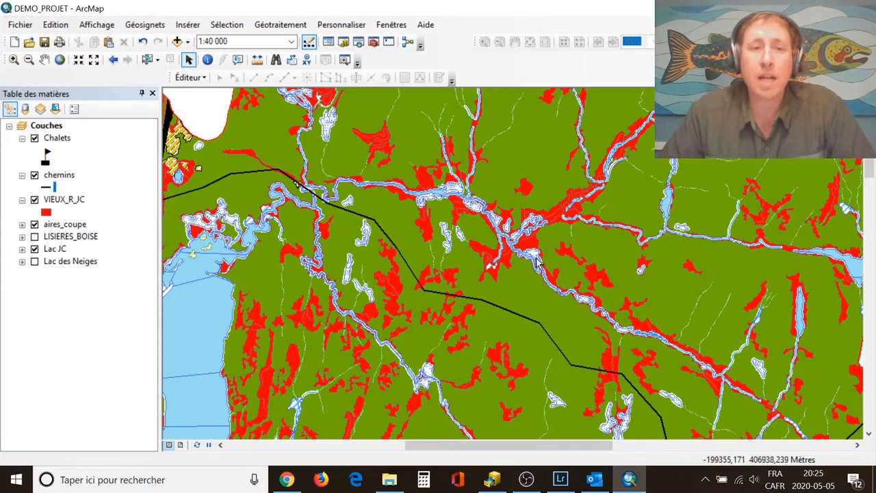
- Start an edit session on the aires_coupe layer and continue past the spatial reference warning
left_click(192, 78)
left_click(183, 91)
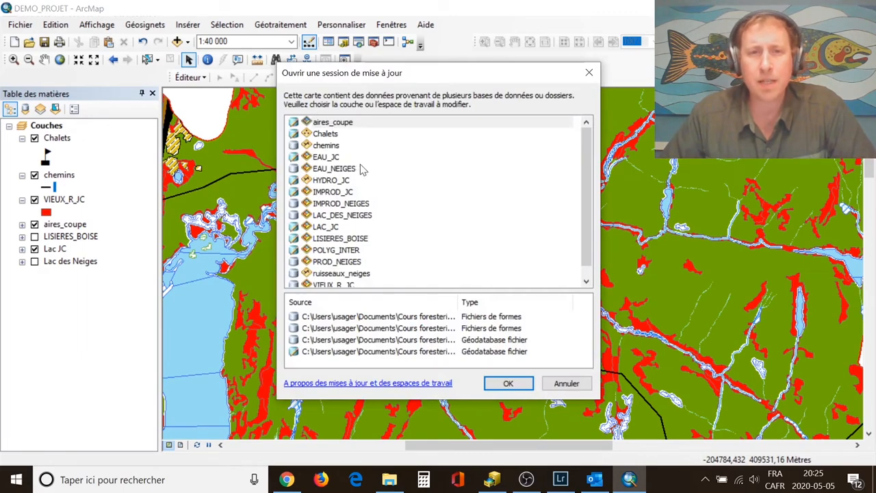
left_click(342, 124)
left_click(508, 382)
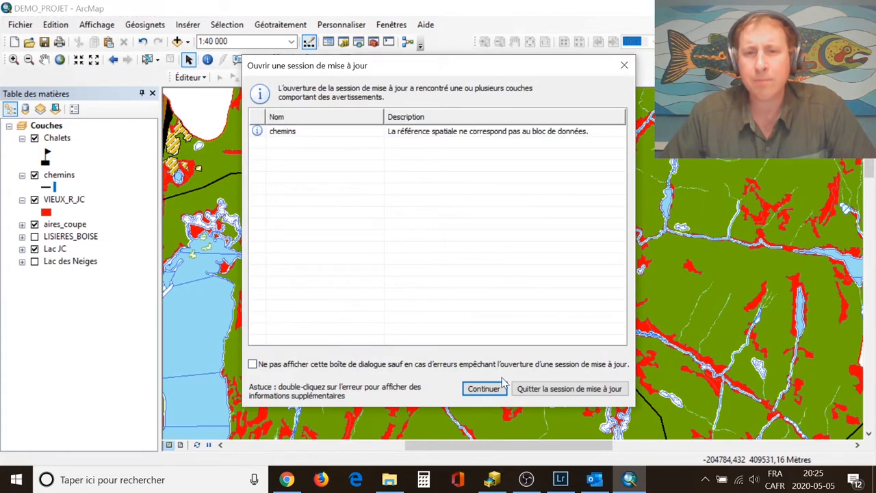
left_click(485, 389)
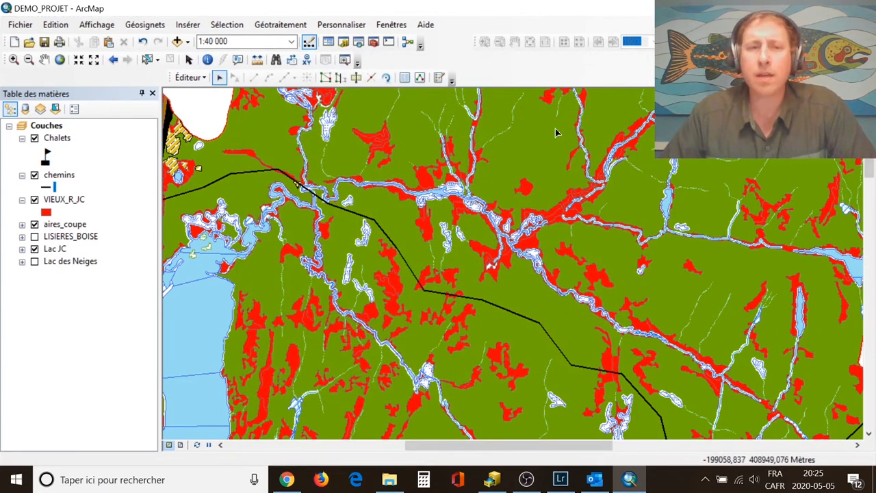
- Display the feature creation window and choose the aires_coupe template for drawing polygons
left_click(203, 79)
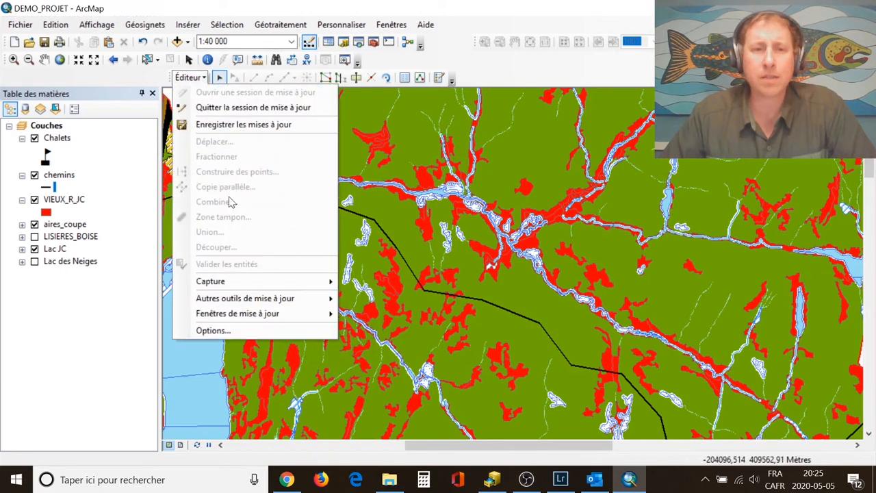
mouse_move(257, 301)
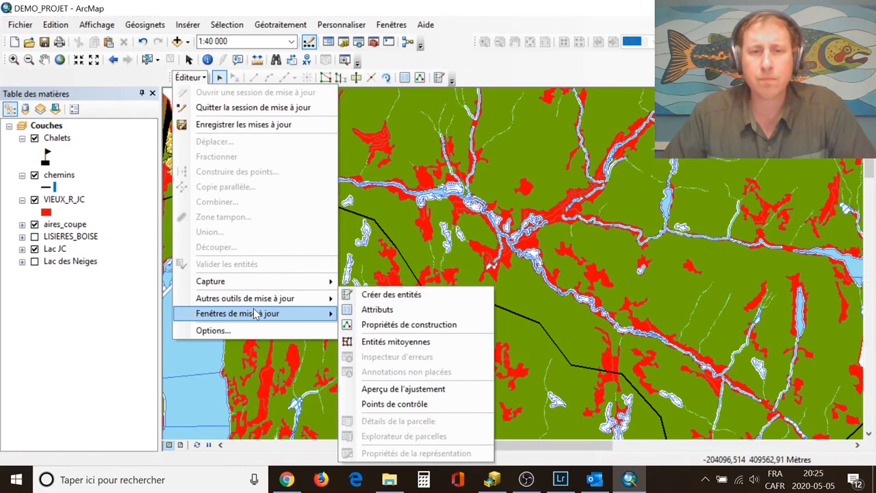
left_click(387, 294)
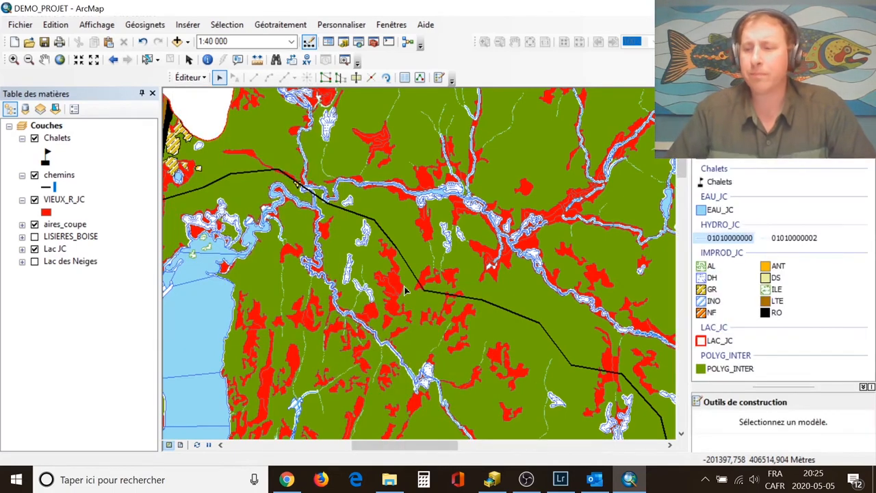
left_click(721, 159)
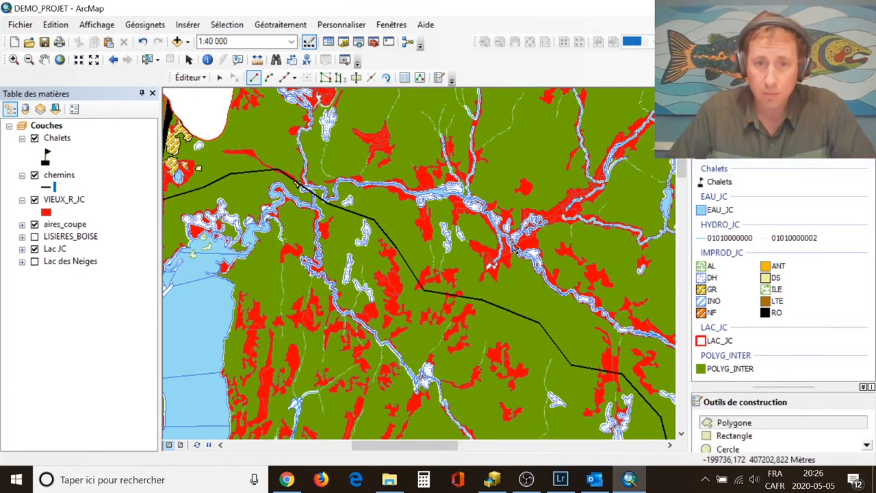
- Display the Capture snapping toolbar and activate vertex (sommet) snapping alongside edge (tronçon) snapping
left_click(14, 60)
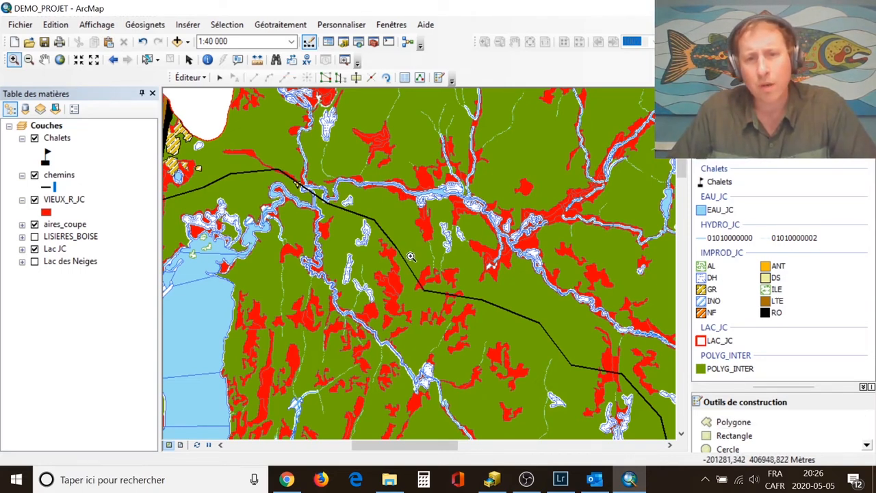
left_click_drag(408, 252, 462, 311)
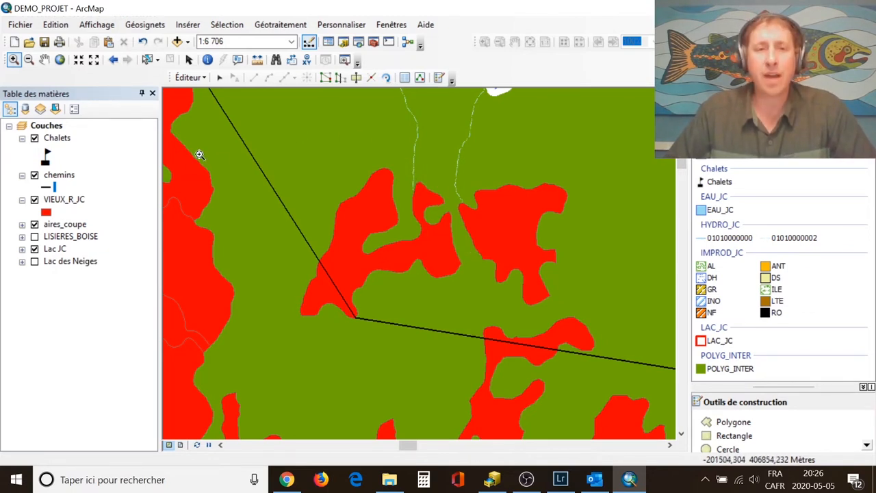
left_click(191, 77)
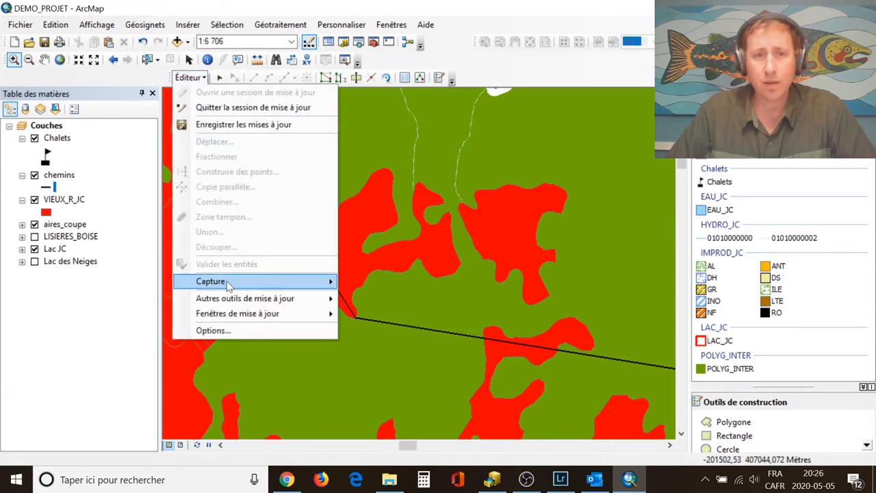
mouse_move(220, 286)
left_click(393, 282)
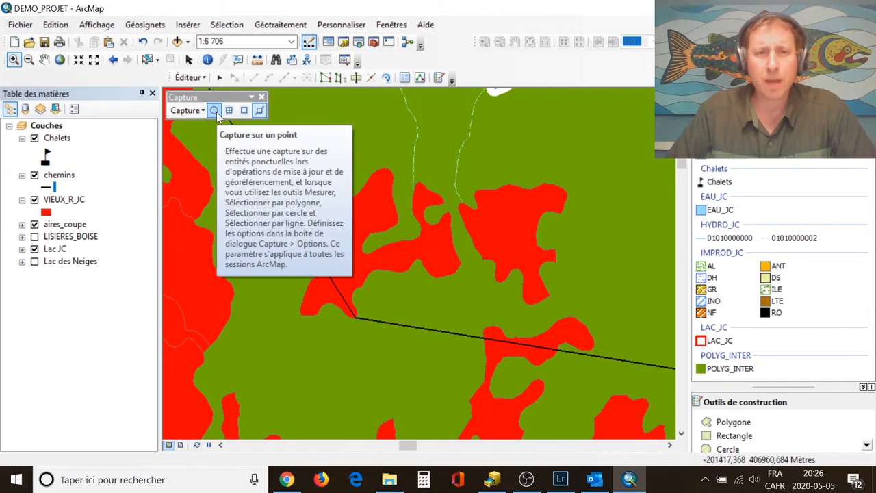
left_click(260, 112)
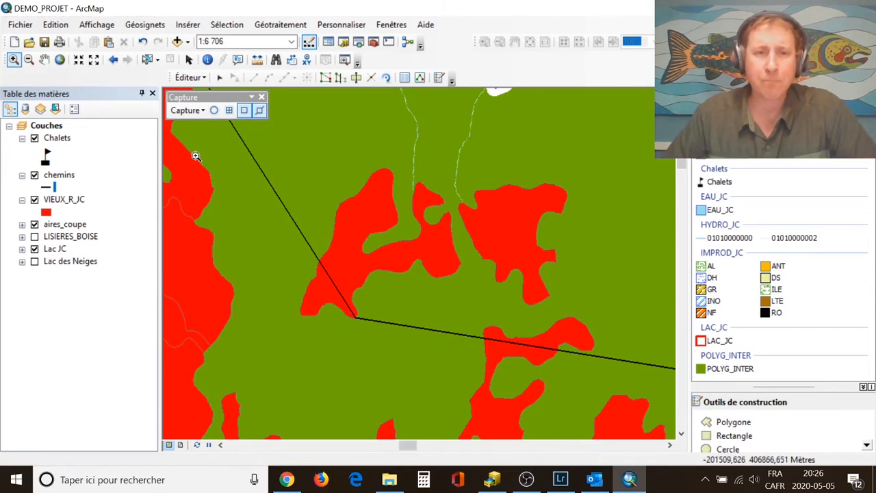
- Draw an aires_coupe polygon about 2 km in perimeter, snapped around the VIEUX_R_JC stand at the bend in the road
left_click(717, 158)
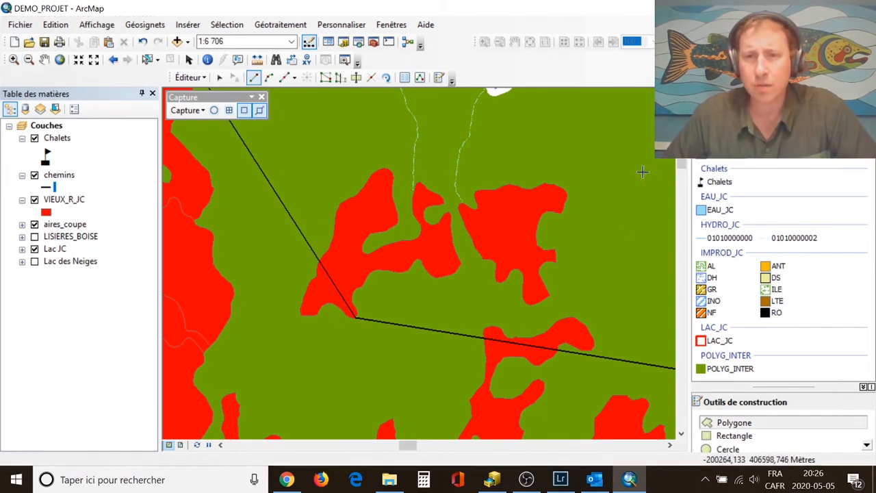
left_click(322, 258)
left_click(328, 249)
left_click(333, 239)
left_click(335, 233)
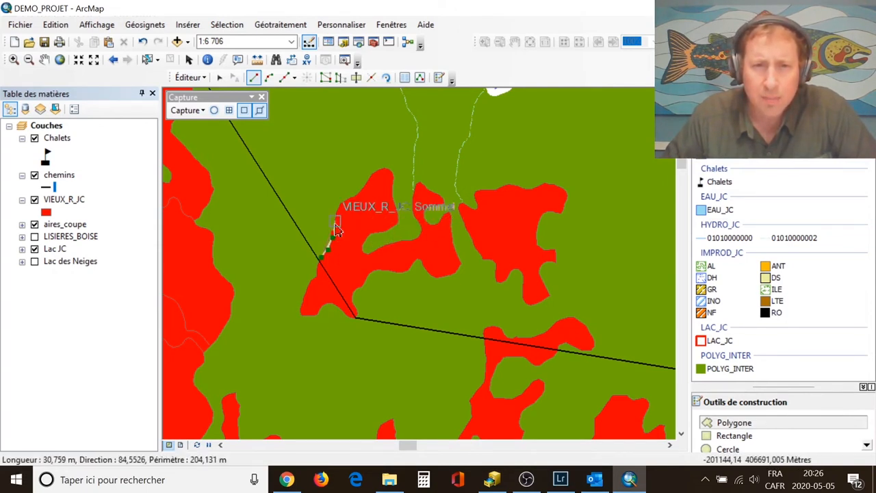
left_click(335, 222)
left_click(341, 211)
left_click(352, 204)
left_click(358, 197)
left_click(372, 179)
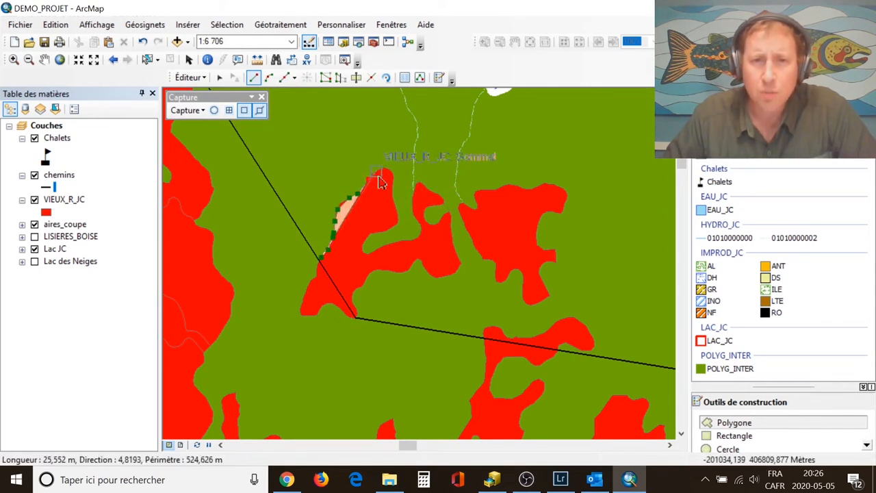
left_click(382, 171)
left_click(390, 171)
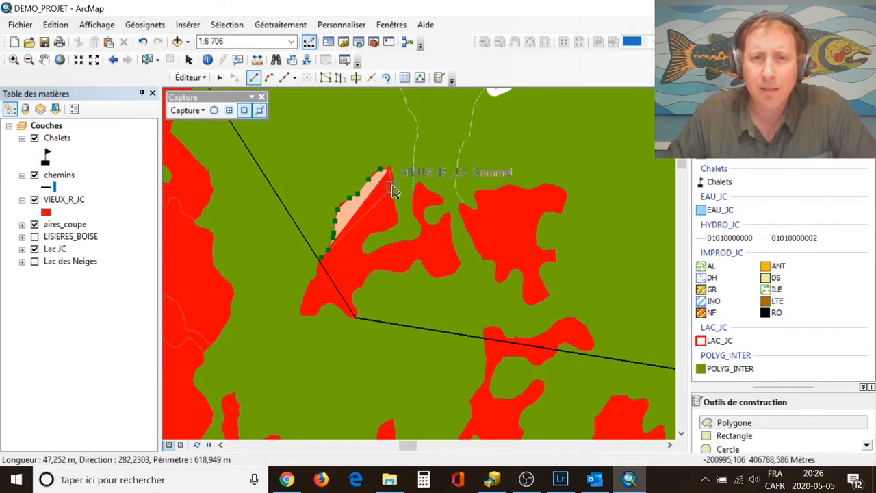
left_click(393, 188)
left_click(393, 202)
left_click(395, 214)
left_click(396, 224)
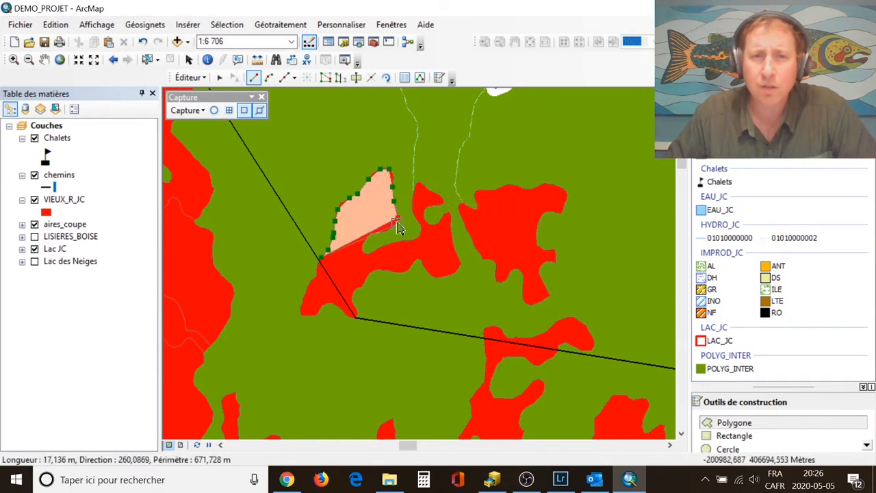
left_click(386, 231)
left_click(366, 237)
left_click(368, 252)
left_click(376, 248)
left_click(397, 244)
left_click(409, 239)
left_click(418, 236)
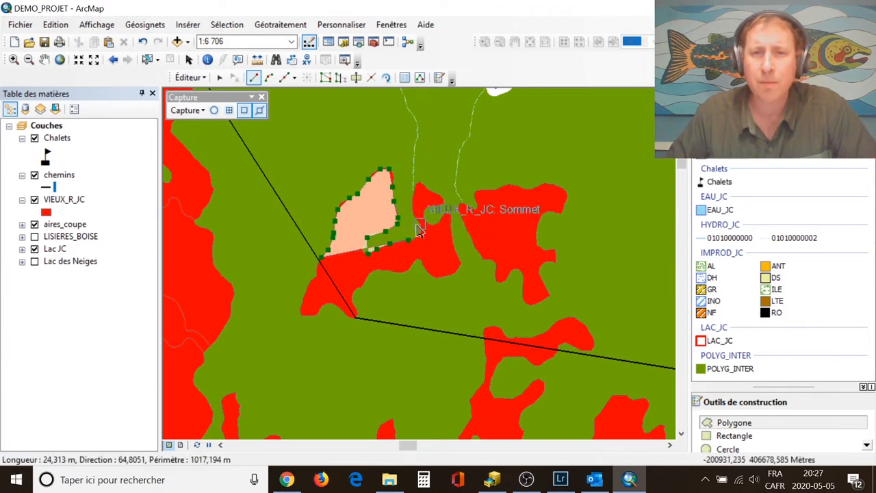
left_click(419, 225)
left_click(413, 214)
left_click(412, 198)
left_click(419, 182)
left_click(436, 194)
left_click(442, 199)
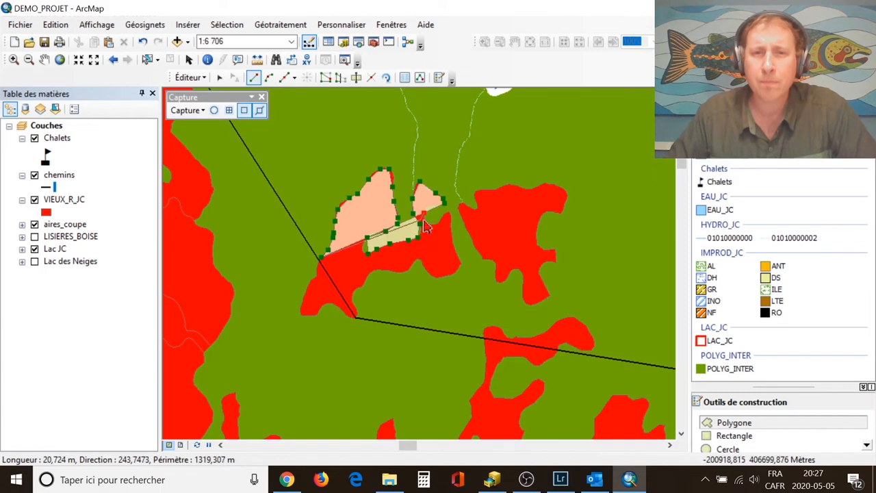
left_click(426, 220)
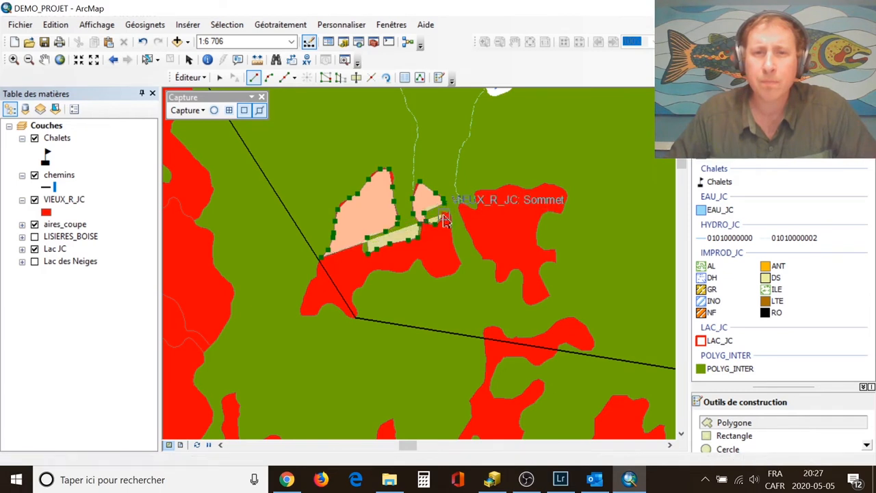
left_click(458, 264)
left_click(455, 273)
left_click(436, 278)
left_click(425, 269)
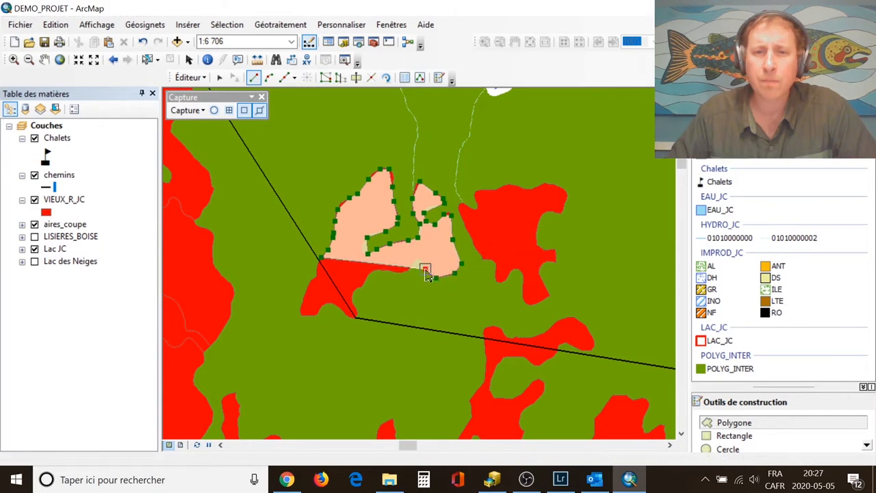
left_click(367, 276)
left_click(353, 289)
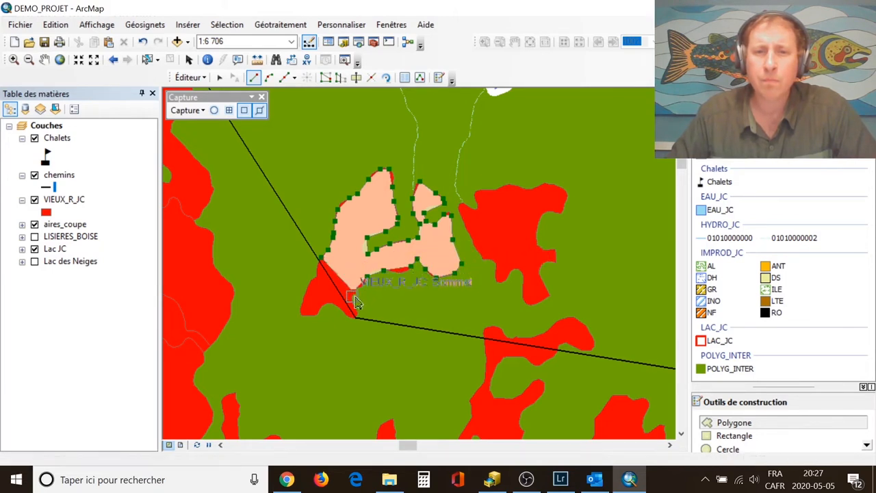
left_click(353, 315)
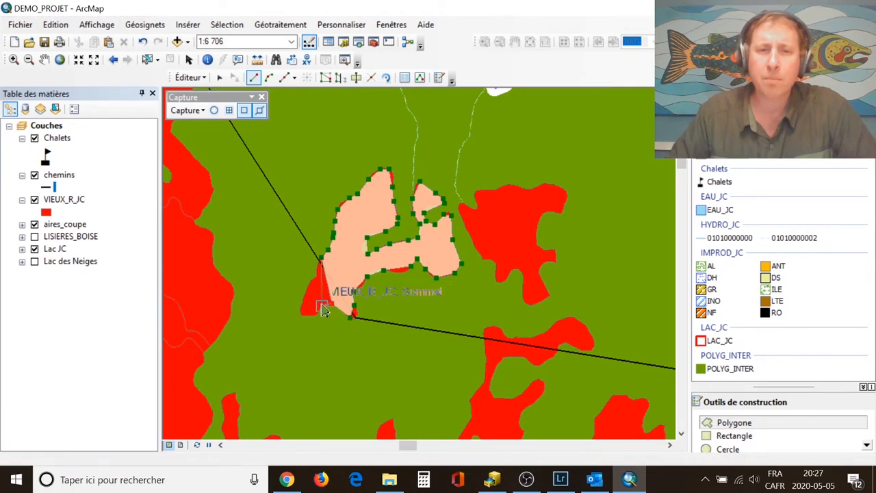
left_click(303, 313)
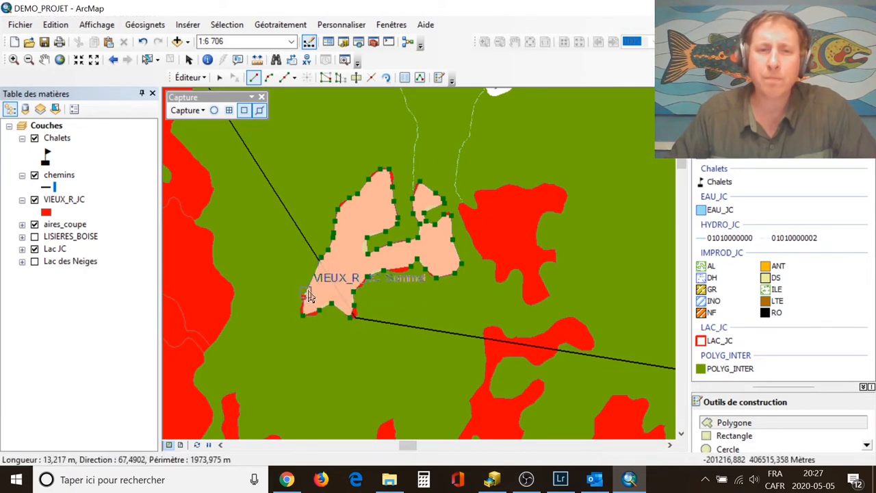
double_click(310, 289)
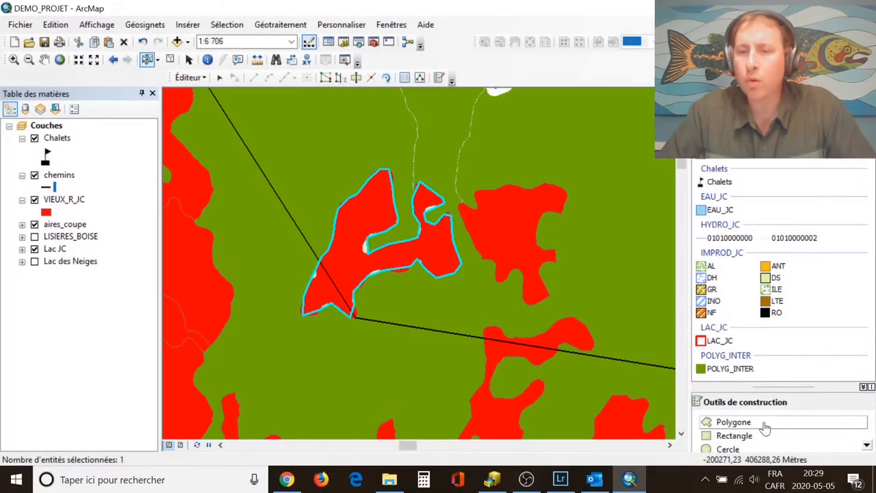
- Draw a tilted aires_coupe rectangle about 156 m long northeast of the red stands, and delete it
left_click(724, 424)
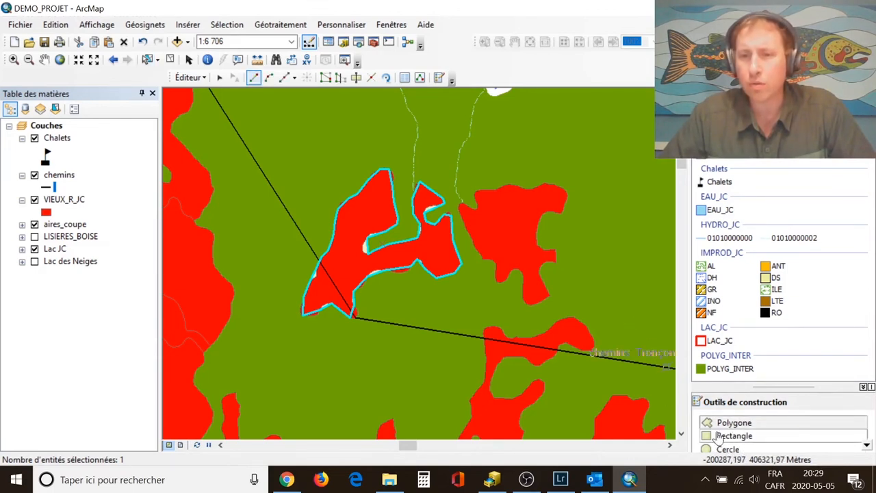
left_click(716, 437)
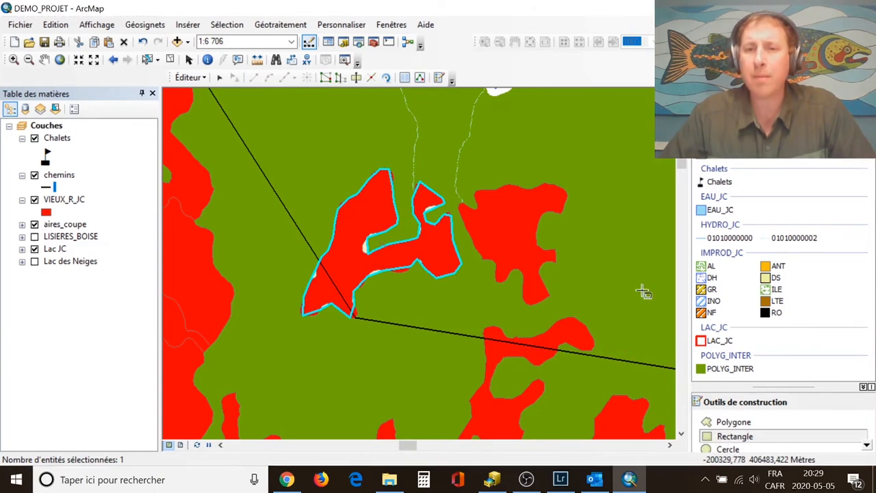
left_click(580, 142)
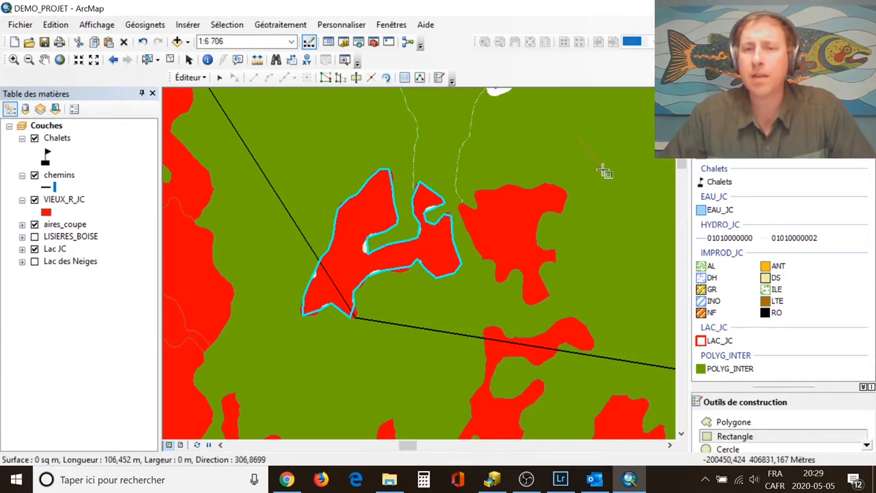
left_click(613, 182)
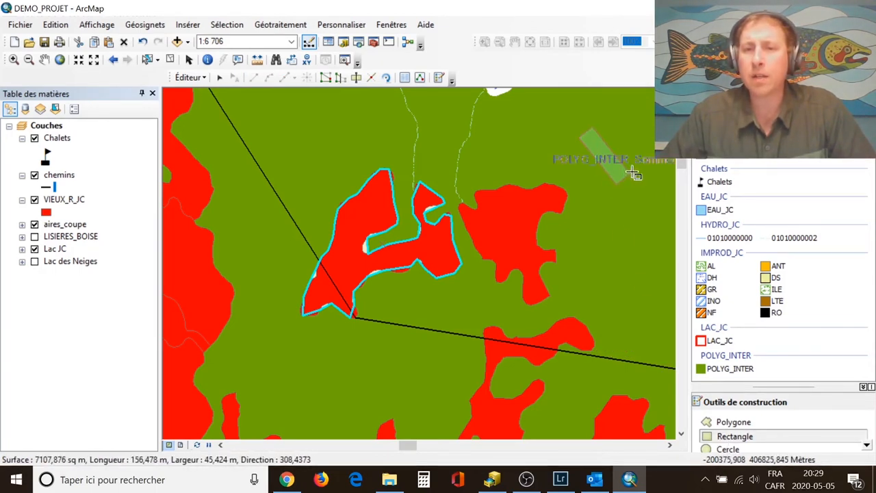
left_click(636, 175)
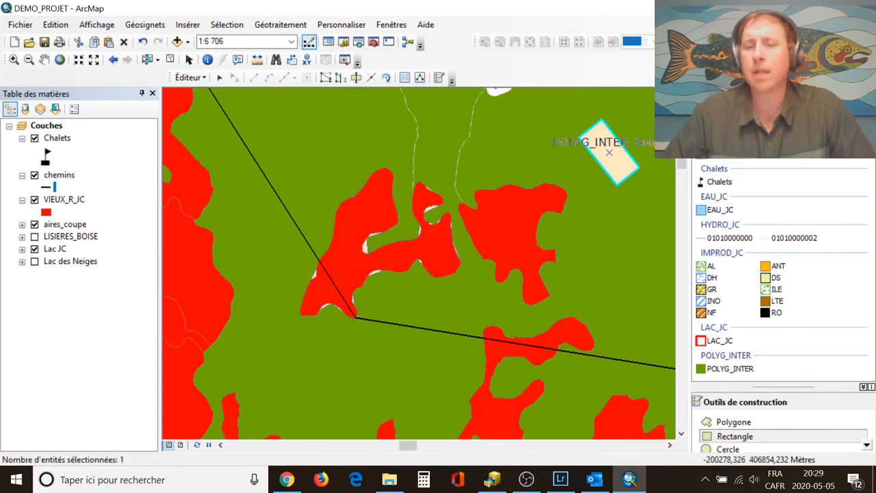
key("Delete")
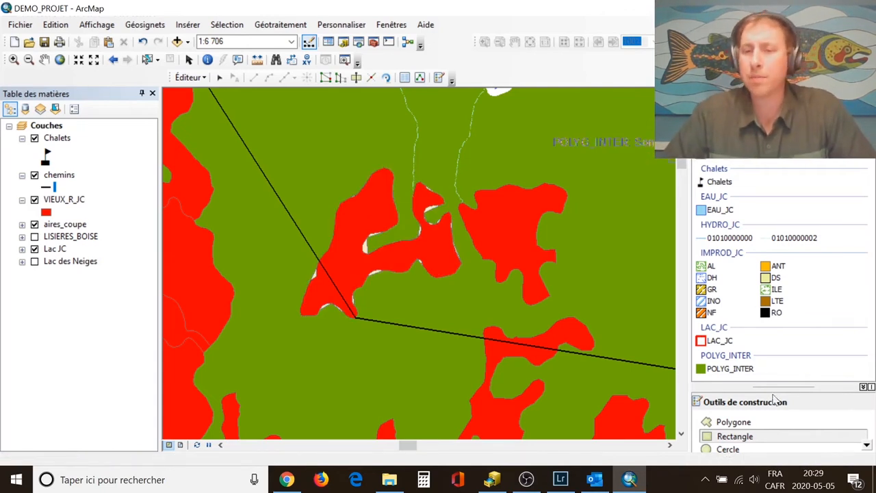
- Draw an aires_coupe polygon with the freehand tool (Dessin à main levée) around the red VIEUX_R_JC stand northeast of the road bend
scroll(749, 425, "down", 1)
scroll(745, 435, "up", 1)
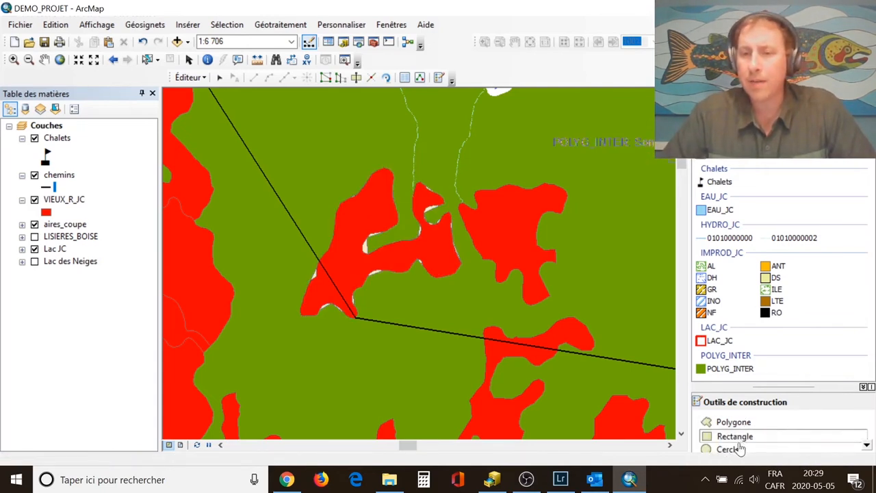
scroll(741, 445, "down", 1)
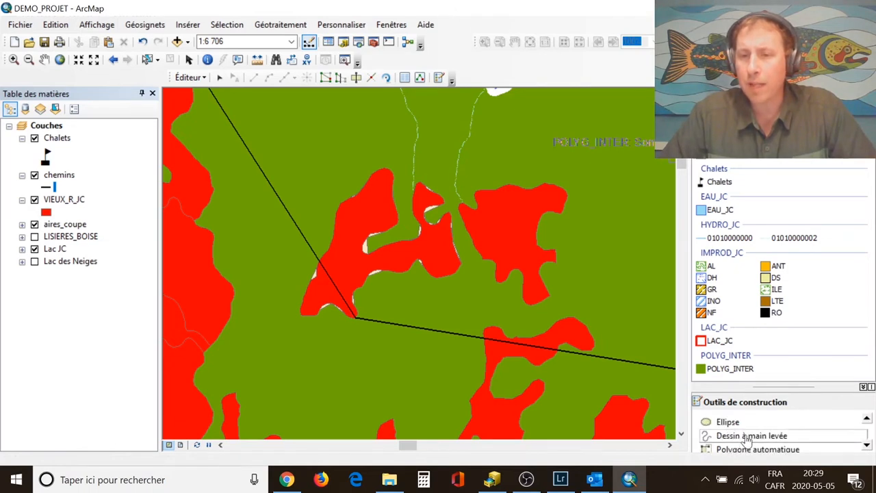
left_click(747, 438)
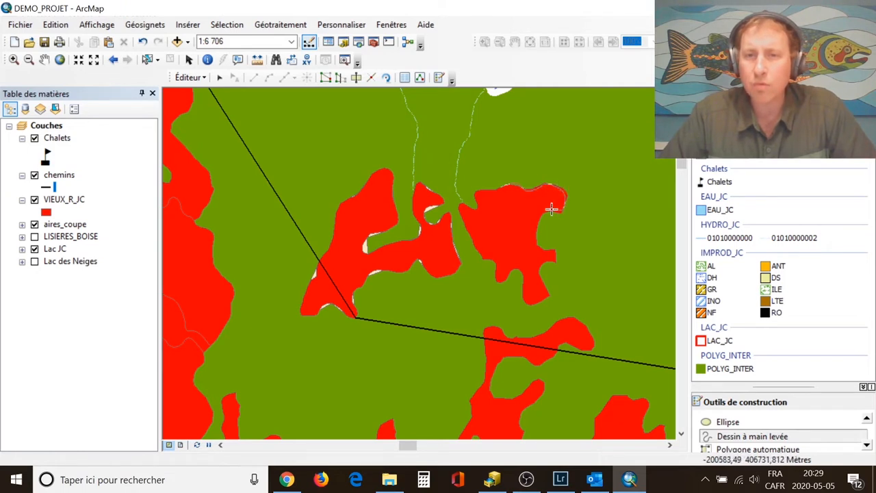
left_click_drag(551, 251, 557, 258)
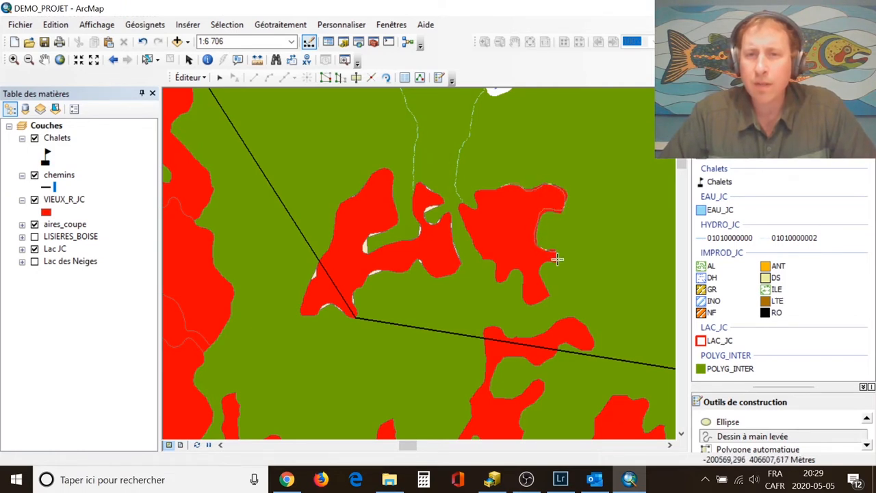
mouse_move(524, 295)
left_mouse_down()
mouse_move(518, 275)
mouse_move(501, 276)
left_mouse_up()
mouse_move(467, 243)
left_mouse_down()
mouse_move(458, 205)
mouse_move(497, 186)
mouse_move(511, 191)
left_mouse_up()
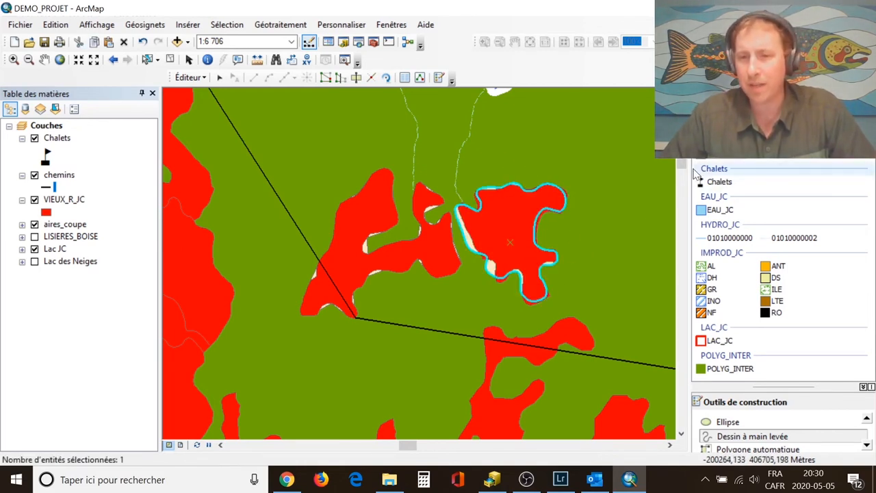
scroll(797, 416, "down", 1)
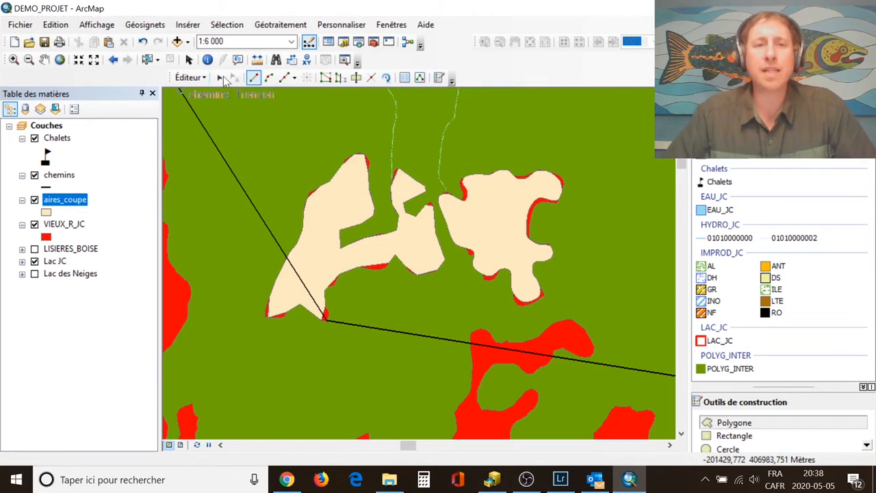
- Edit the vertices of the western aires_coupe polygon and add one on its southern edge, moved out to the VIEUX_R_JC boundary
left_click(147, 60)
left_click(316, 245)
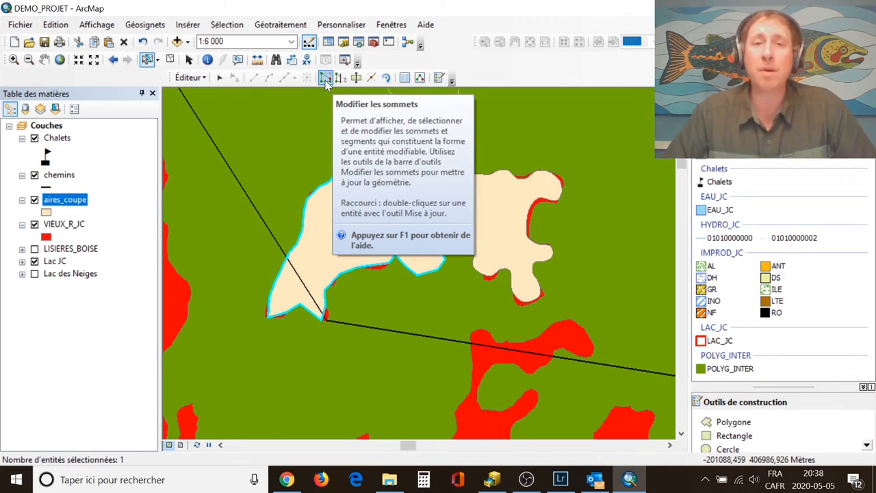
left_click(326, 80)
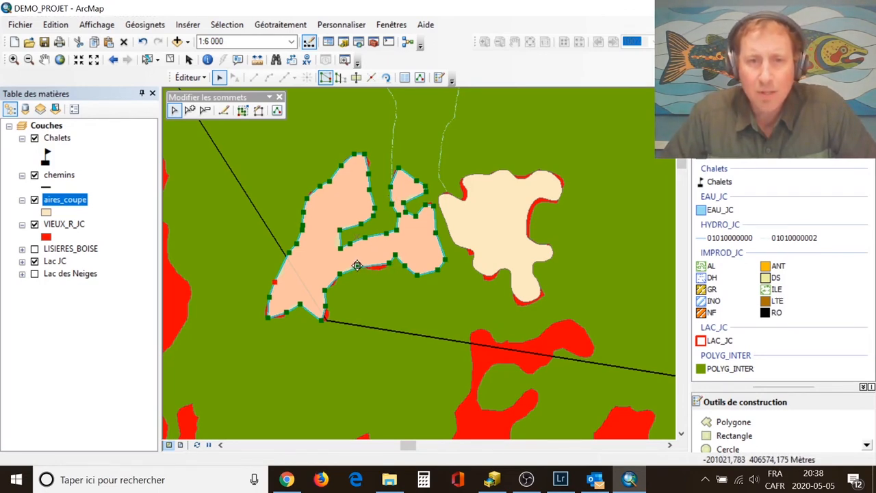
left_click_drag(357, 266, 386, 272)
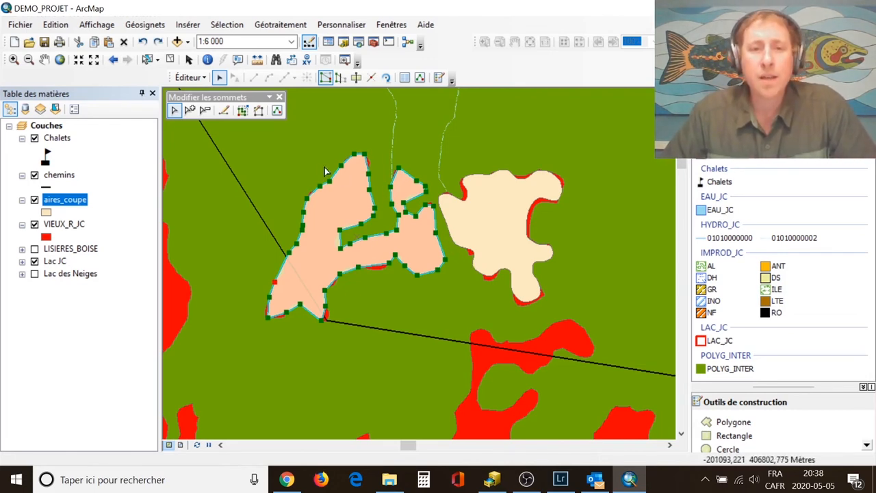
left_click(190, 111)
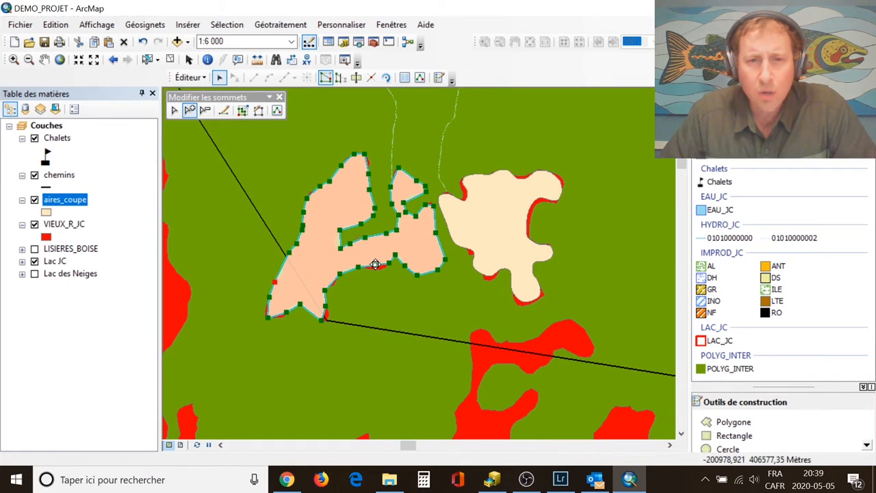
left_click_drag(376, 264, 379, 268)
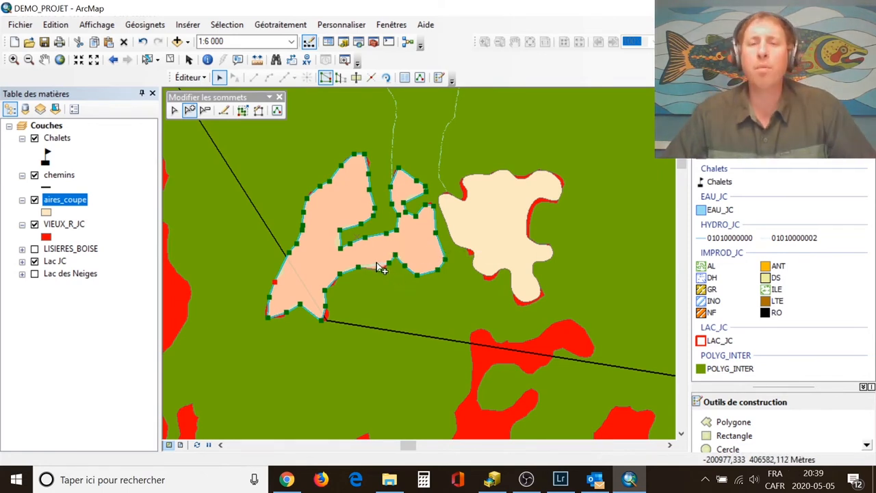
- Add three vertices at the polygon's southeast tip near the road bend and fit them to the VIEUX_R_JC boundary
left_click(14, 59)
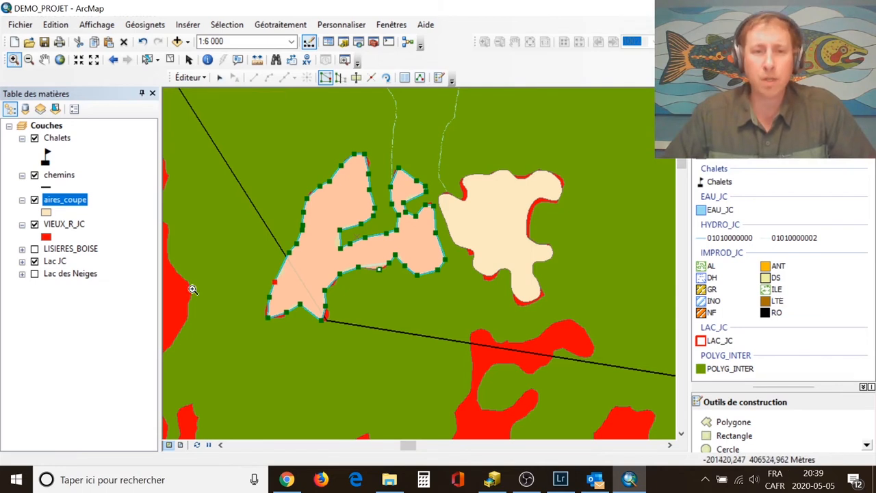
left_click_drag(243, 280, 359, 349)
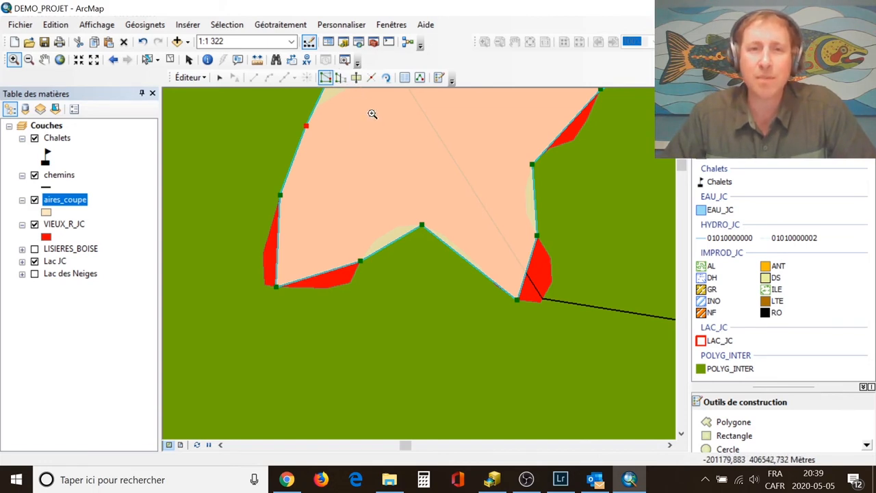
left_click(326, 77)
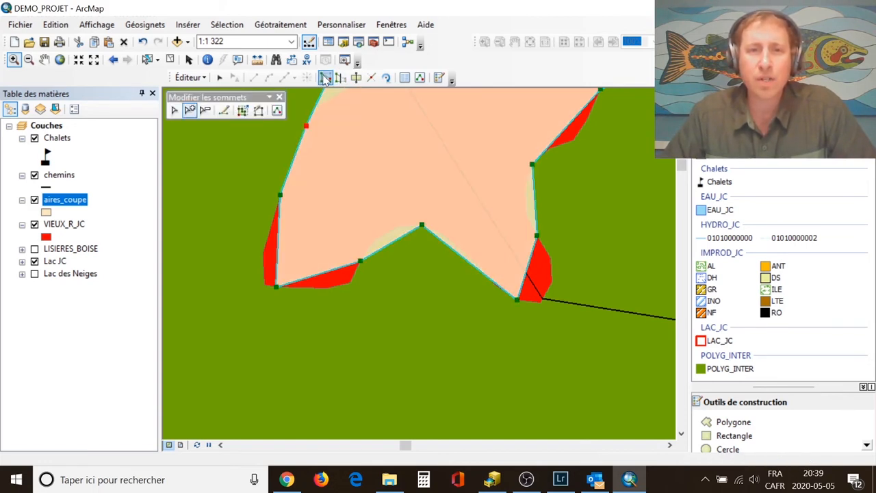
left_click(191, 111)
left_click(526, 269)
left_click_drag(540, 276, 549, 283)
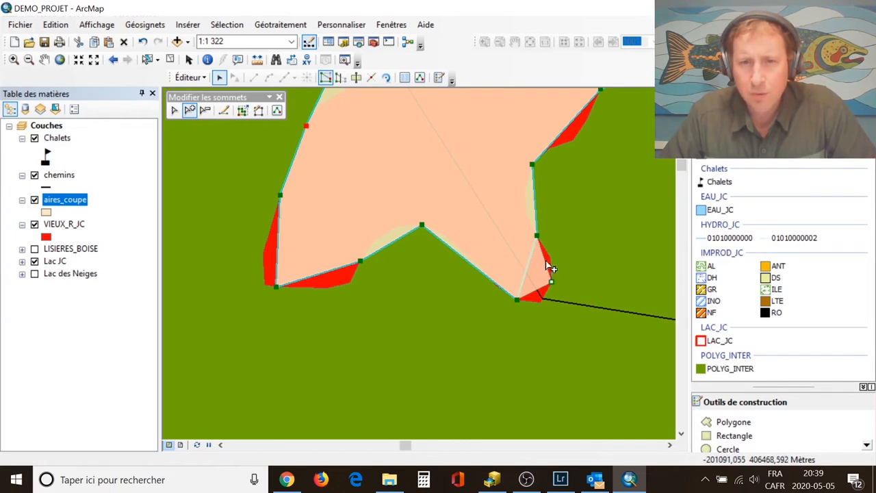
left_click(548, 261)
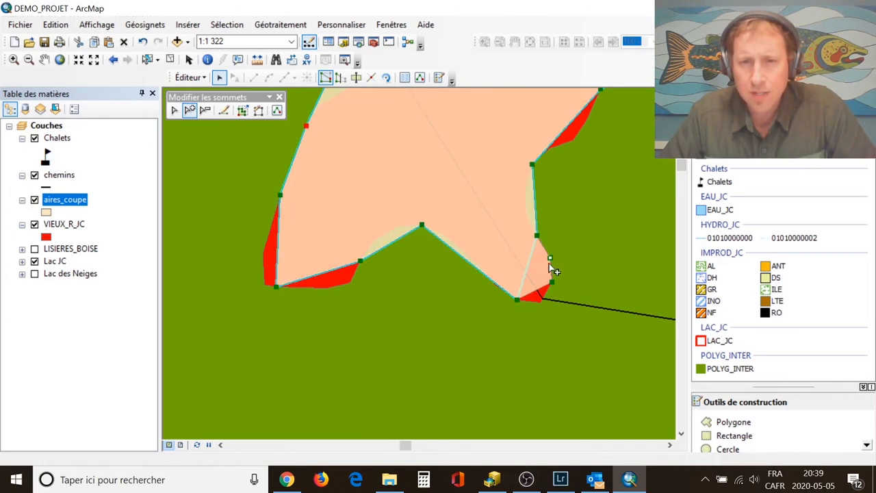
left_click(537, 291)
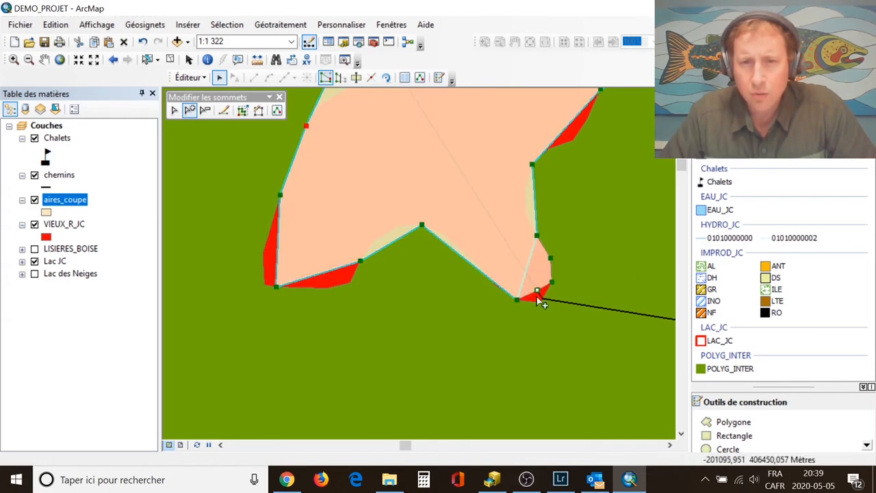
left_click_drag(541, 298, 540, 301)
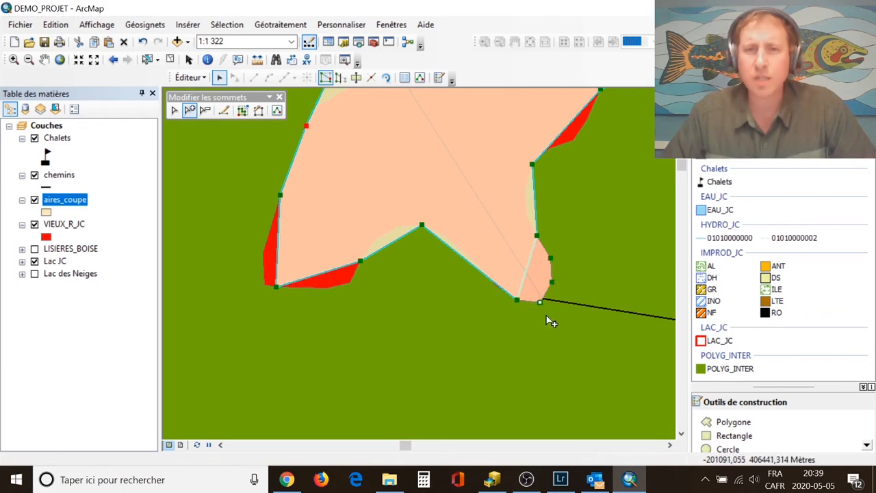
- Add four vertices around the polygon's southwest tip and place them on the outline of the VIEUX_R_JC stand
left_click(338, 268)
left_click_drag(339, 267, 349, 282)
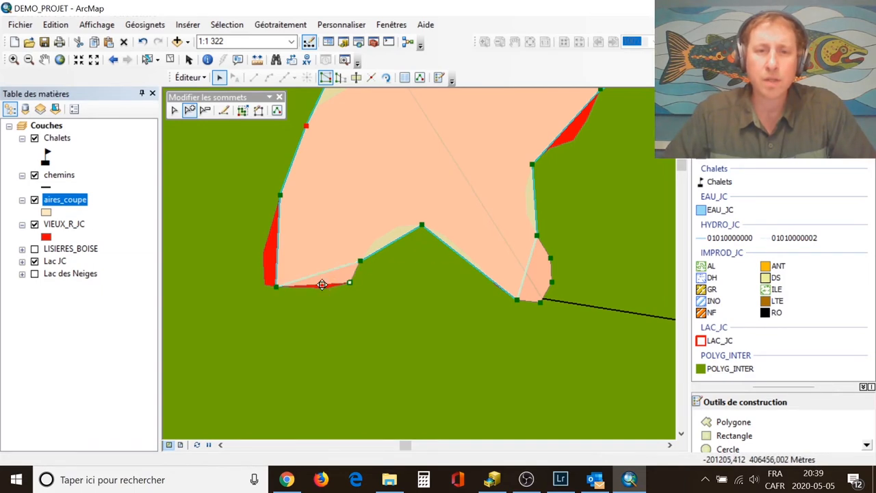
left_click_drag(323, 285, 326, 288)
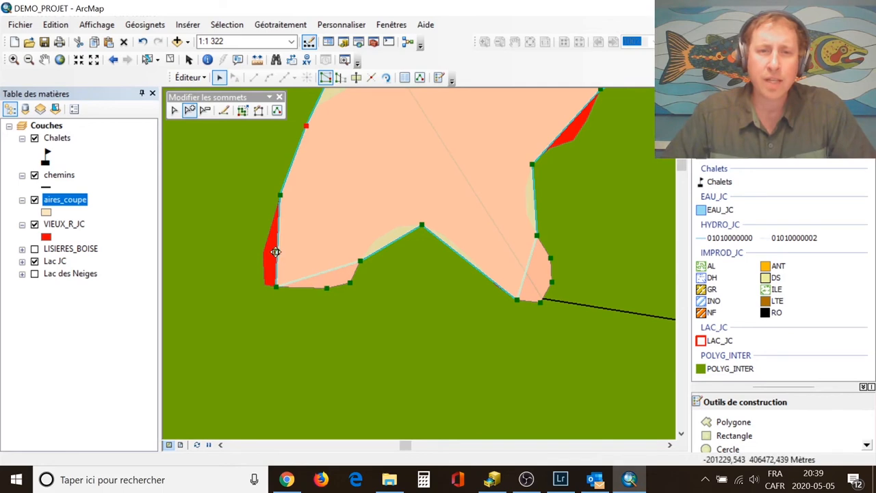
left_click_drag(277, 252, 263, 253)
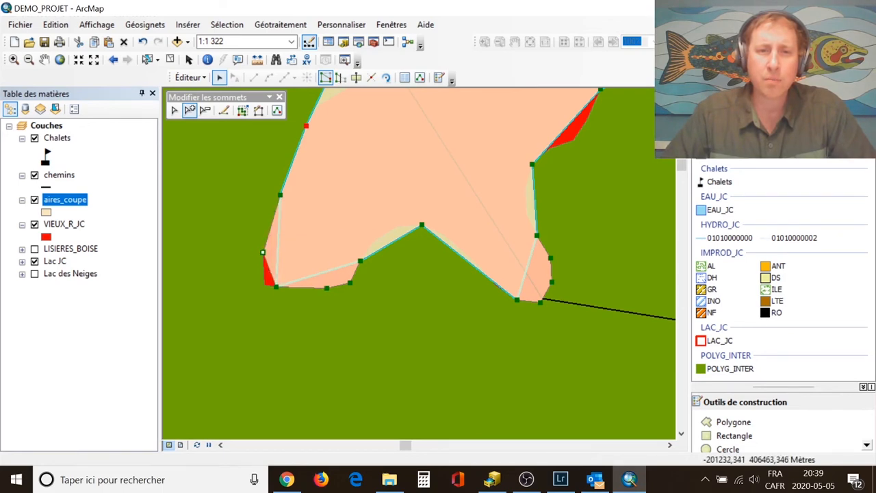
left_click_drag(272, 279, 264, 284)
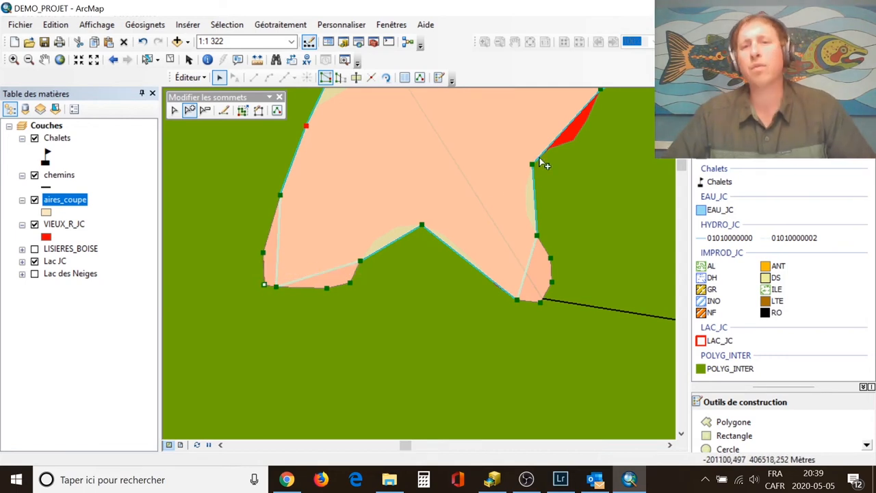
- Add a vertex on the edge above the southeast tip and move it out to the VIEUX_R_JC boundary
left_click(569, 124)
left_click_drag(570, 122, 573, 139)
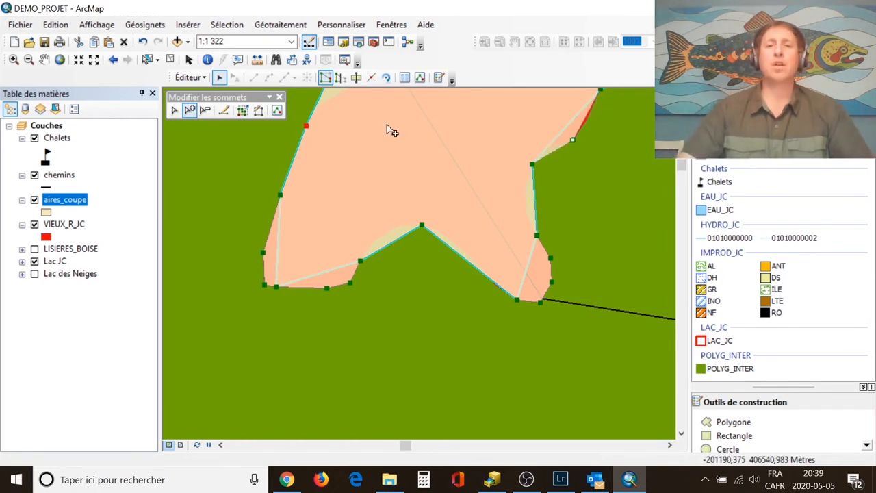
scroll(487, 172, "up", 2)
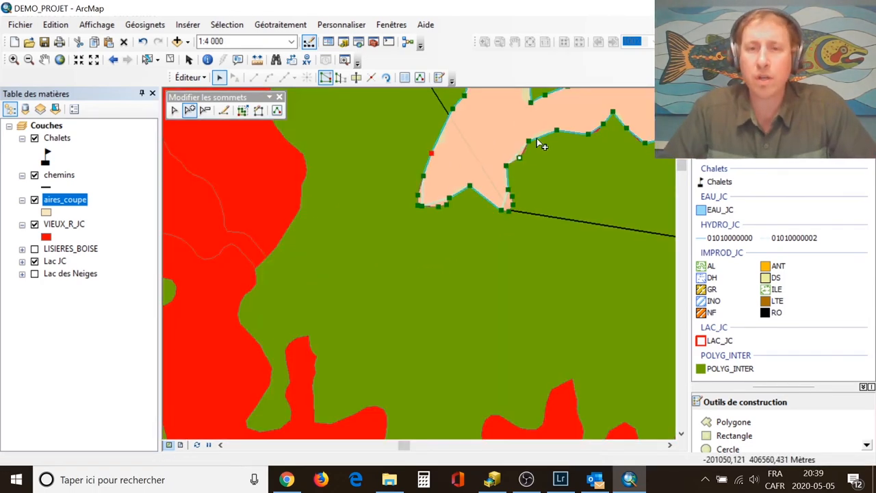
left_click_drag(537, 138, 377, 281)
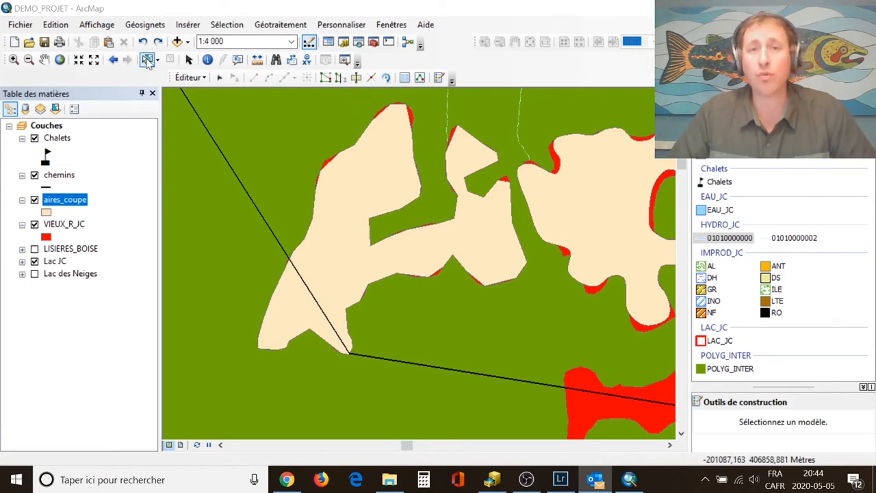
- Cut the western aires_coupe polygon in two with a line about 94 m long across its narrow neck
left_click(354, 199)
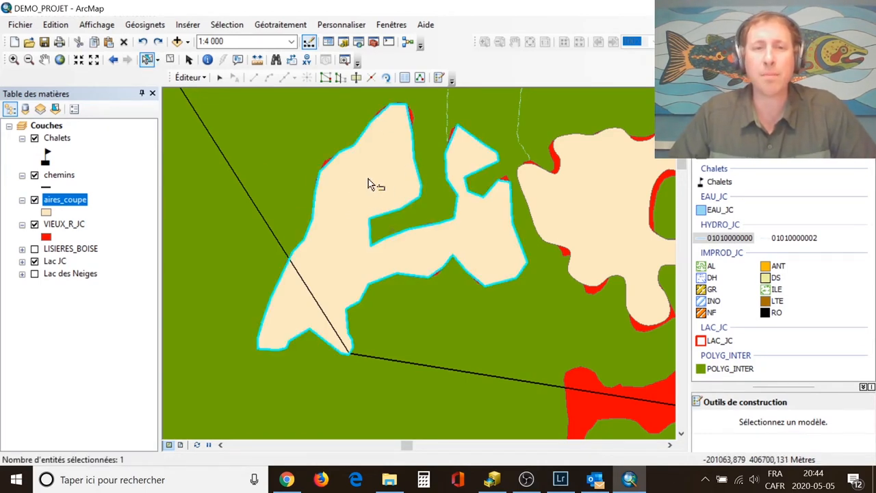
left_click(356, 78)
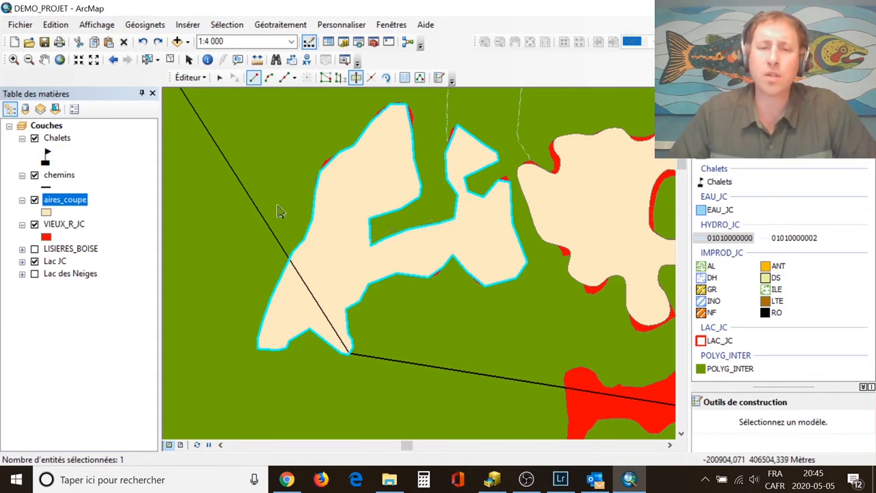
left_click(380, 232)
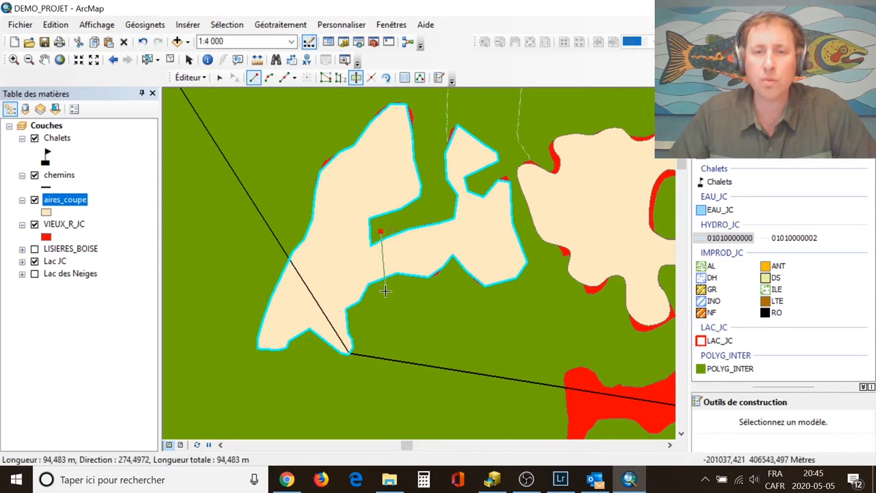
double_click(385, 291)
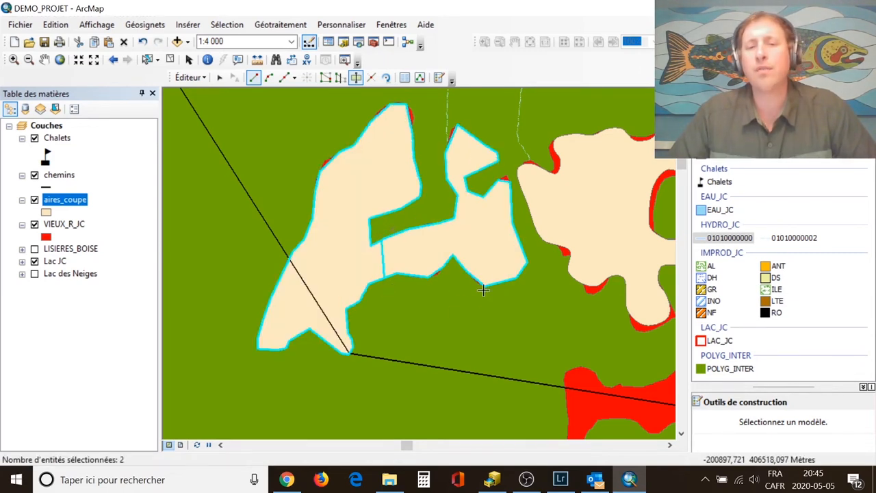
- Select the two pieces of the cut aires_coupe polygon one at a time to check the split
left_click(147, 60)
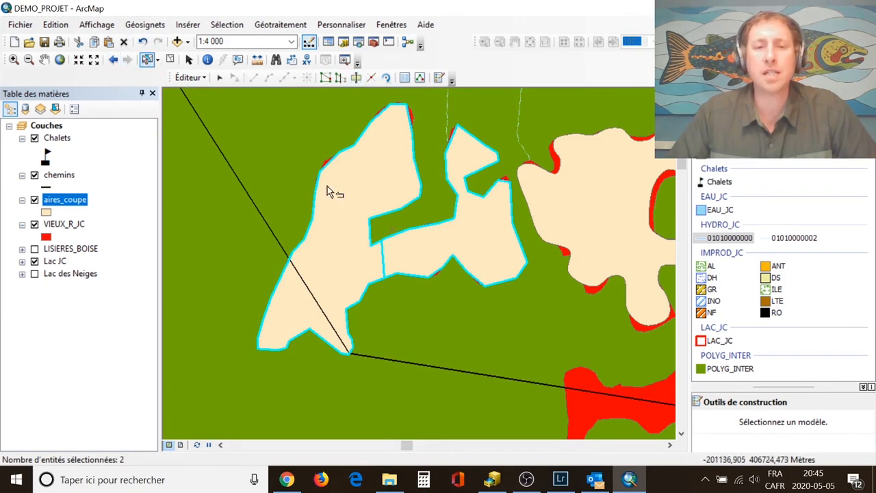
left_click(451, 241)
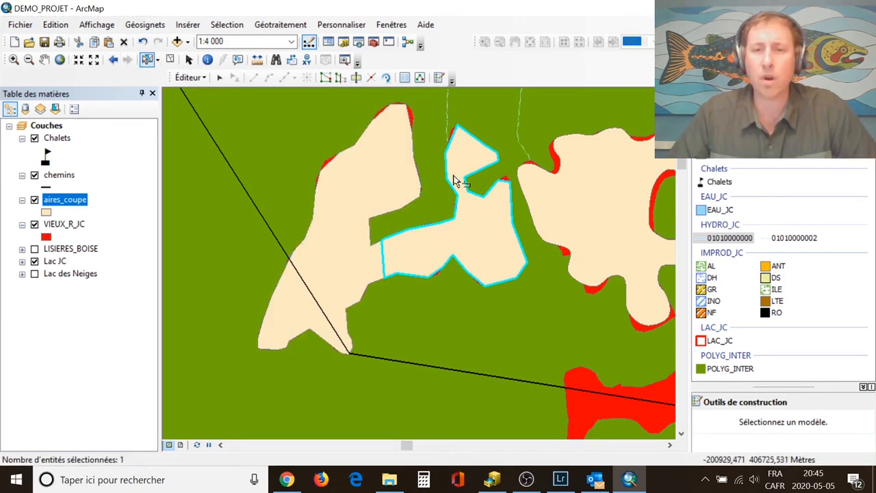
left_click(322, 258)
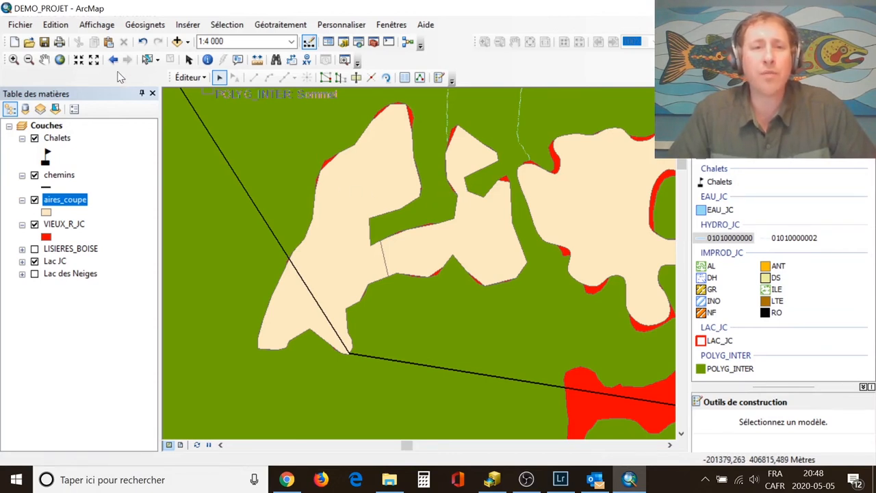
- Select the aires_coupe features on both sides of the cut line and merge them with the Combiner command
left_click(148, 61)
left_click_drag(335, 245, 456, 283)
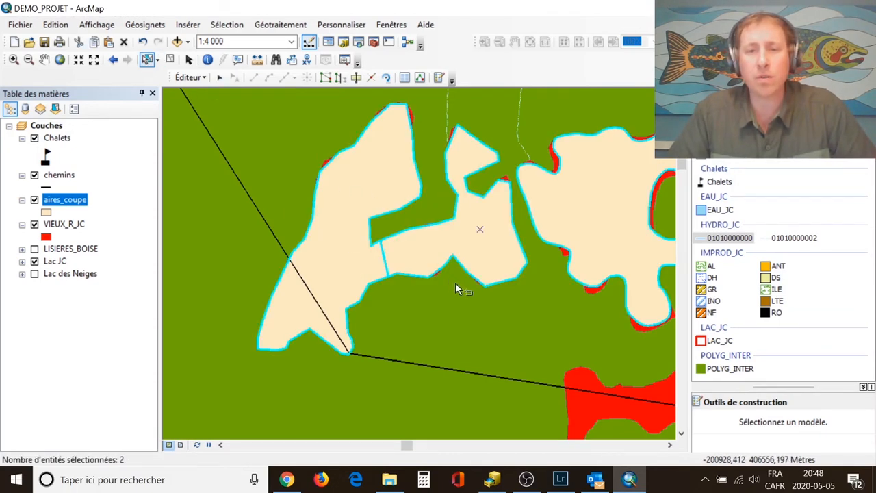
left_click(196, 79)
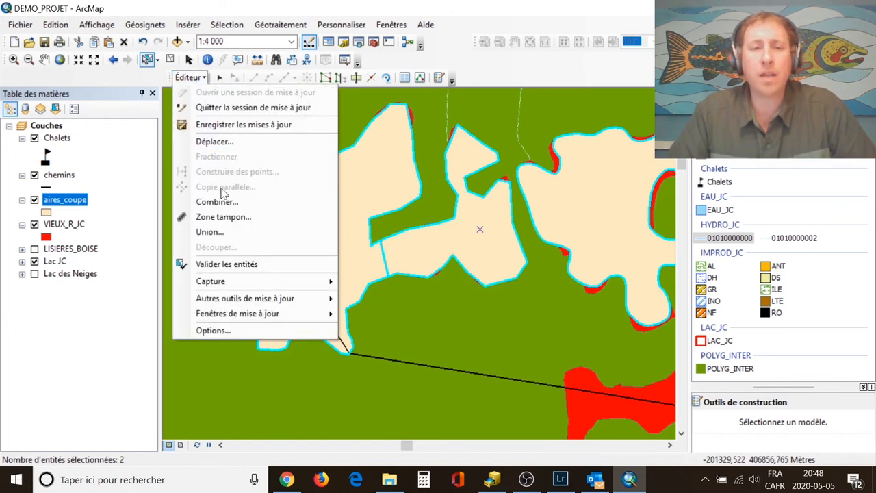
left_click(277, 204)
left_click(542, 195)
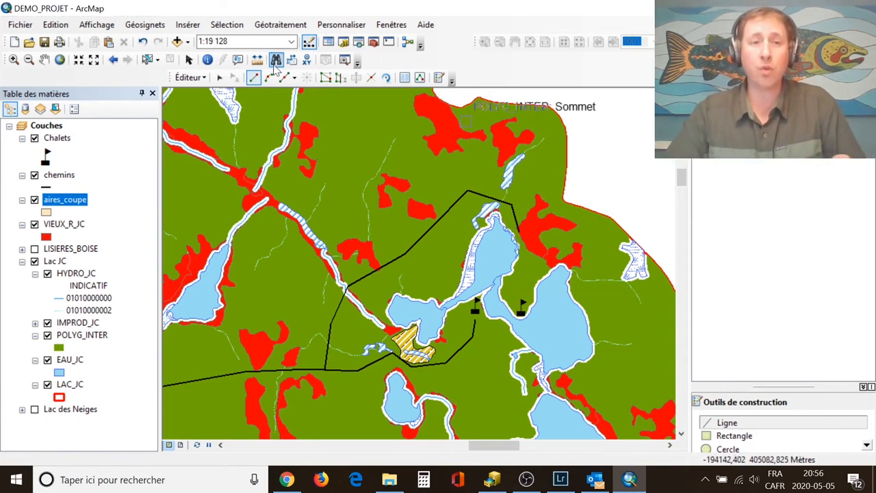
- Move the eastern end vertex of the northern chemins line southeast, and continue the line with a segment about 317 m long toward the eastern chalet
left_click(149, 61)
left_click_drag(403, 244, 466, 278)
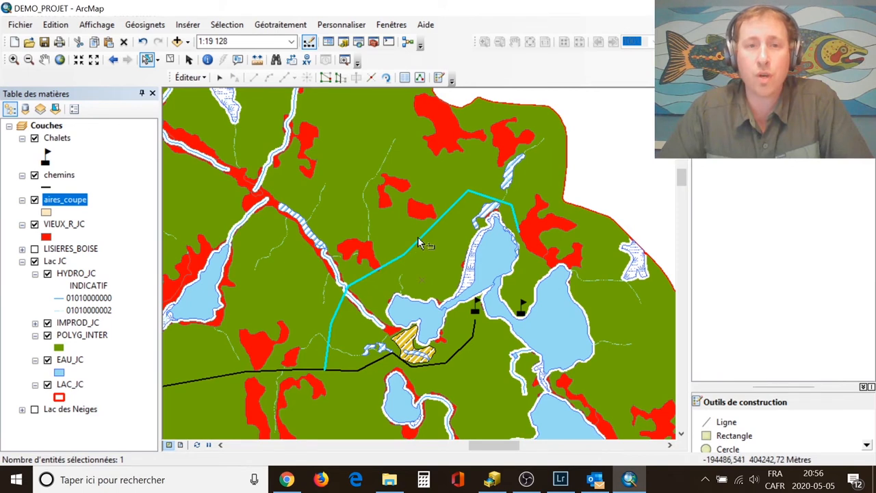
left_click(326, 78)
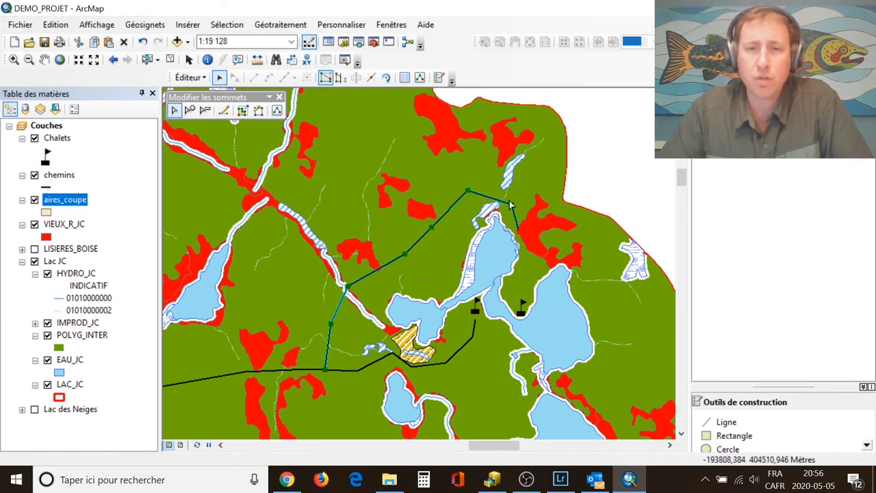
left_click_drag(519, 233, 531, 255)
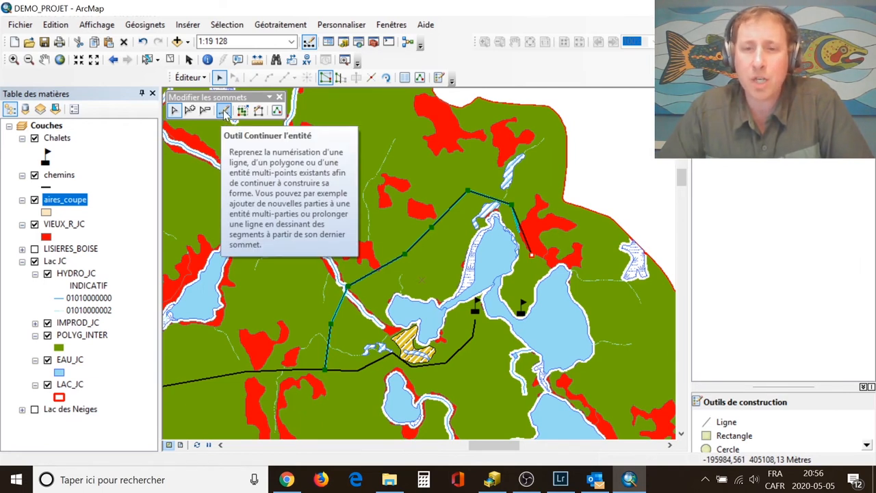
left_click(224, 113)
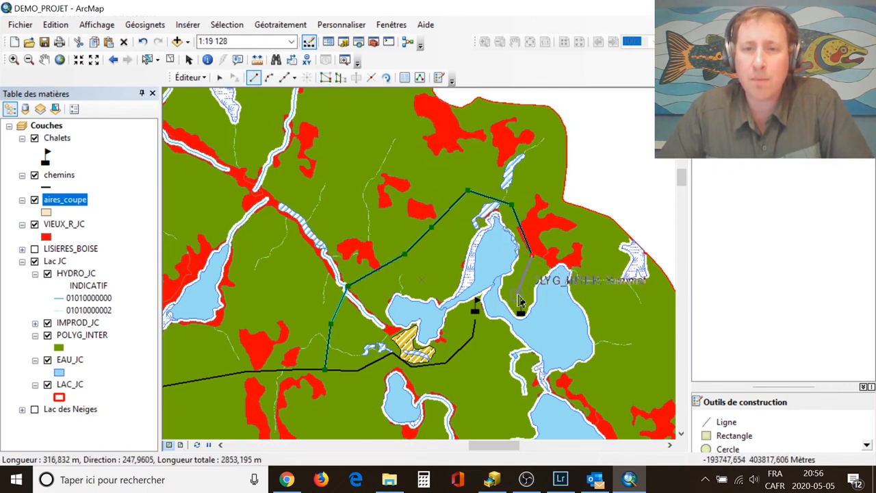
double_click(519, 298)
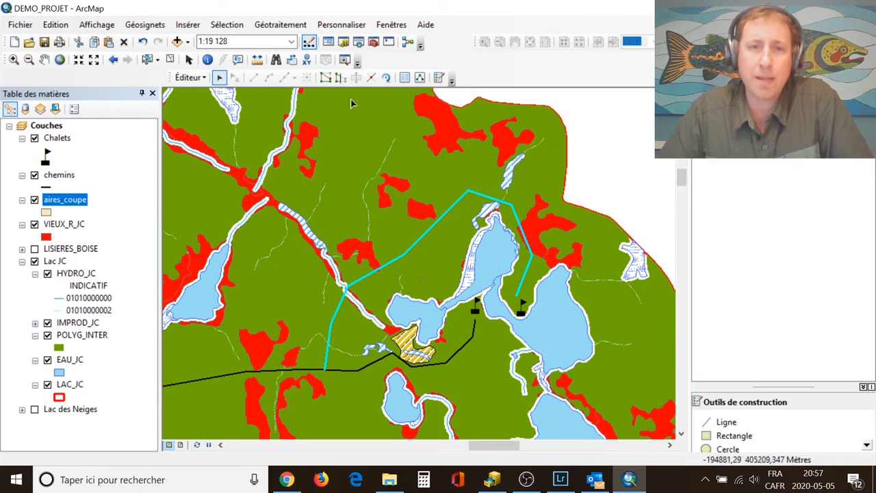
- Shift the northern apex and western bend vertices of the extended chemins line slightly inward, and add a vertex just southwest of the apex
left_click(325, 77)
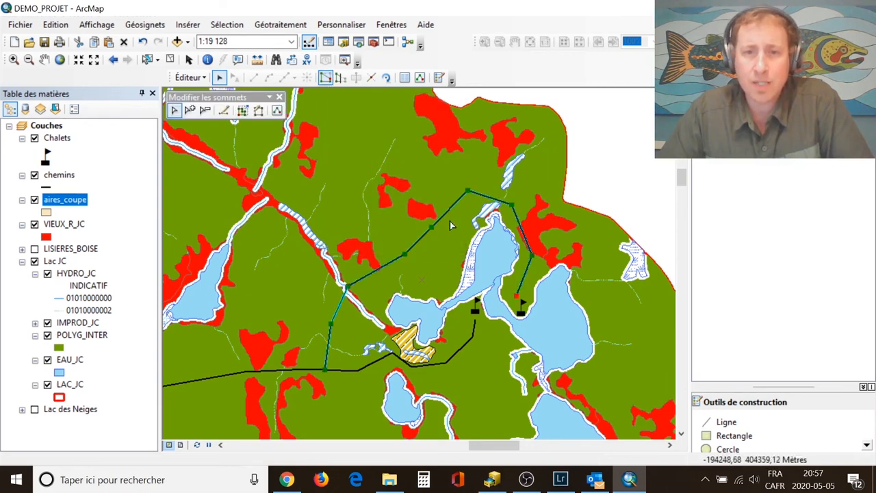
left_click_drag(468, 192, 465, 199)
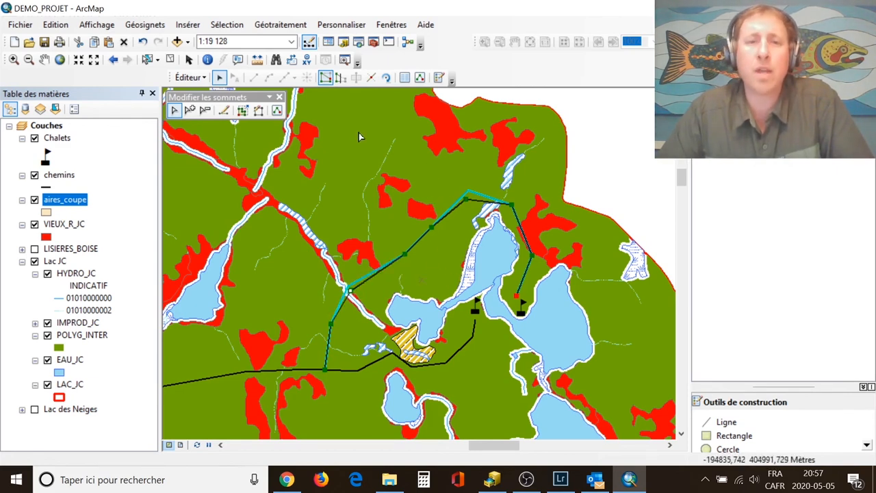
left_click(190, 110)
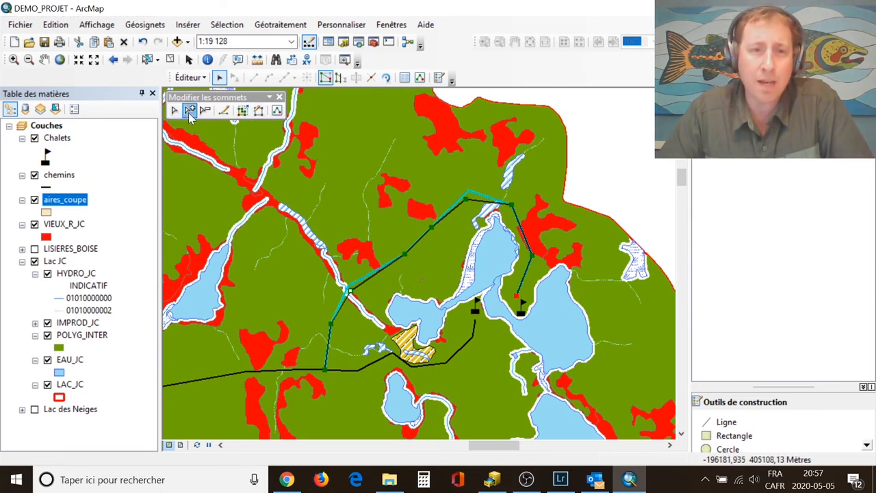
left_click(453, 210)
left_click_drag(452, 210, 453, 207)
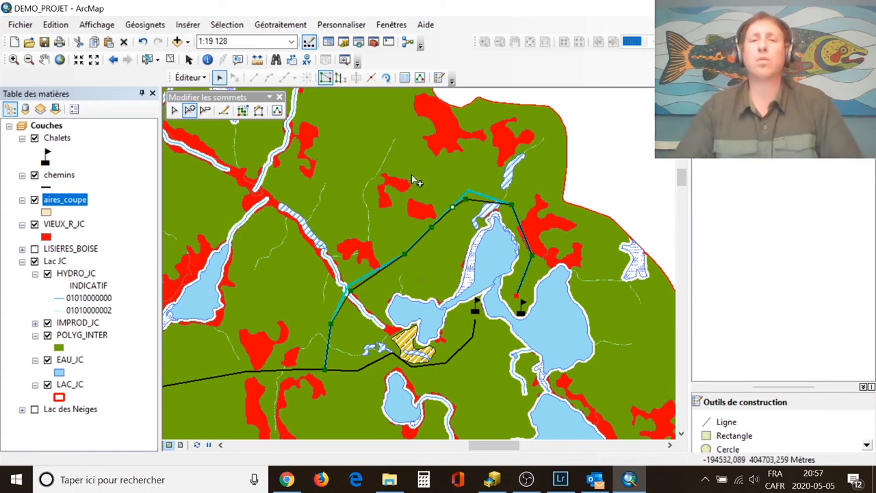